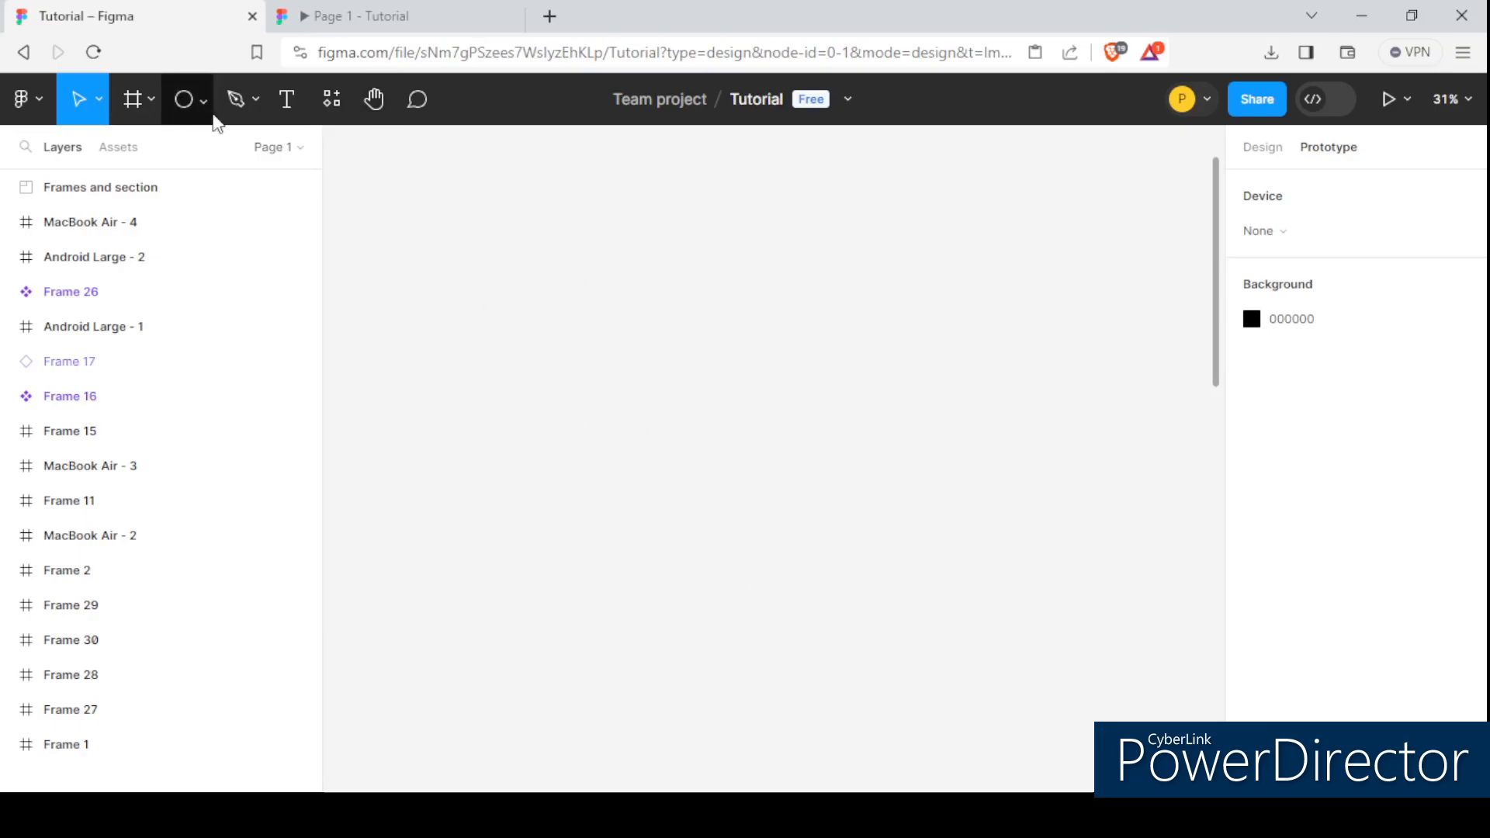
Step: Draw a new frame about 715 by 213 on an empty part of the canvas
{"action": "left_click", "coordinate": [149, 97]}
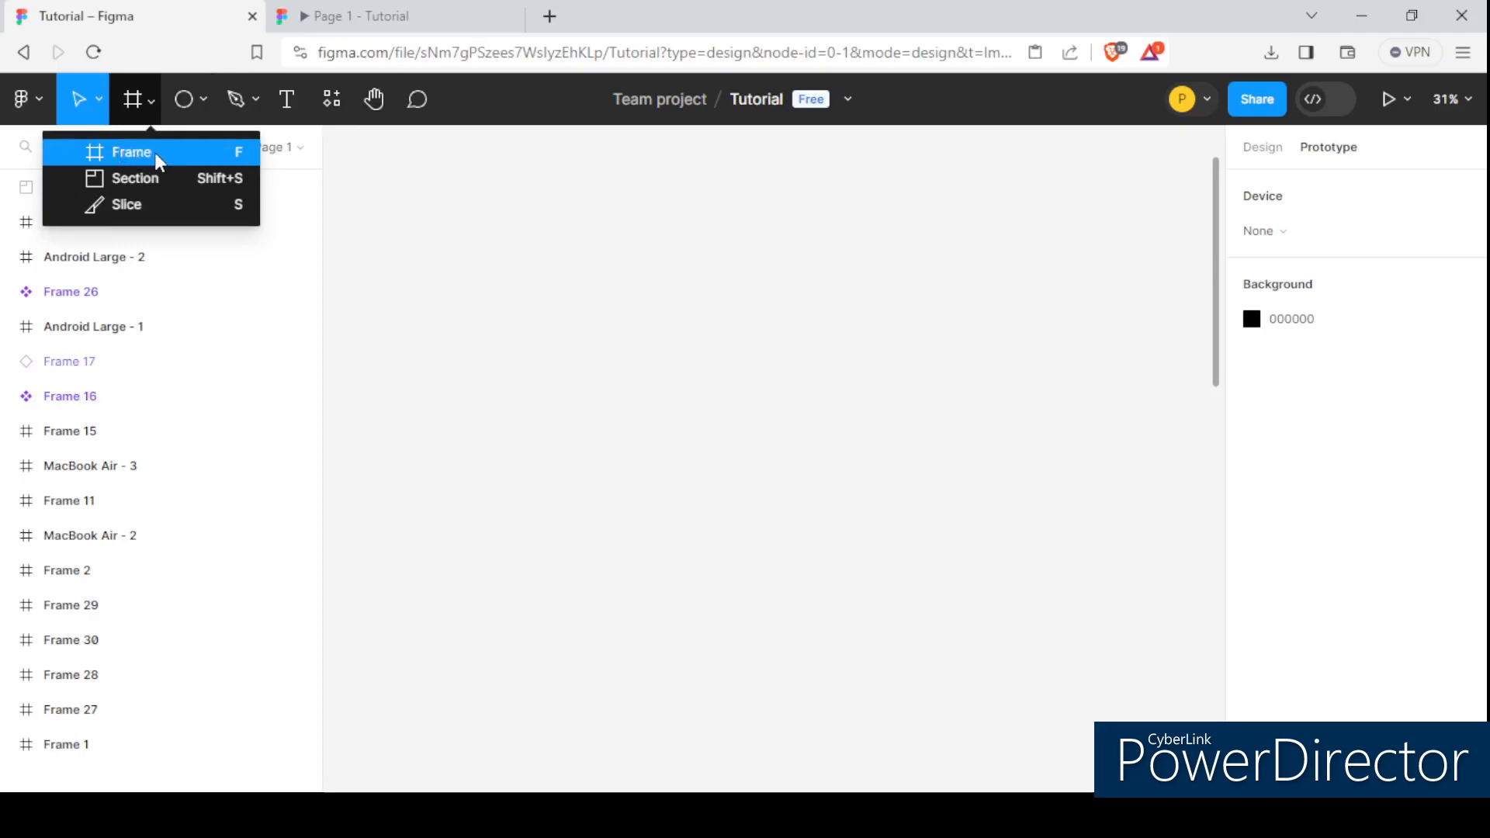
{"action": "left_click", "coordinate": [138, 152]}
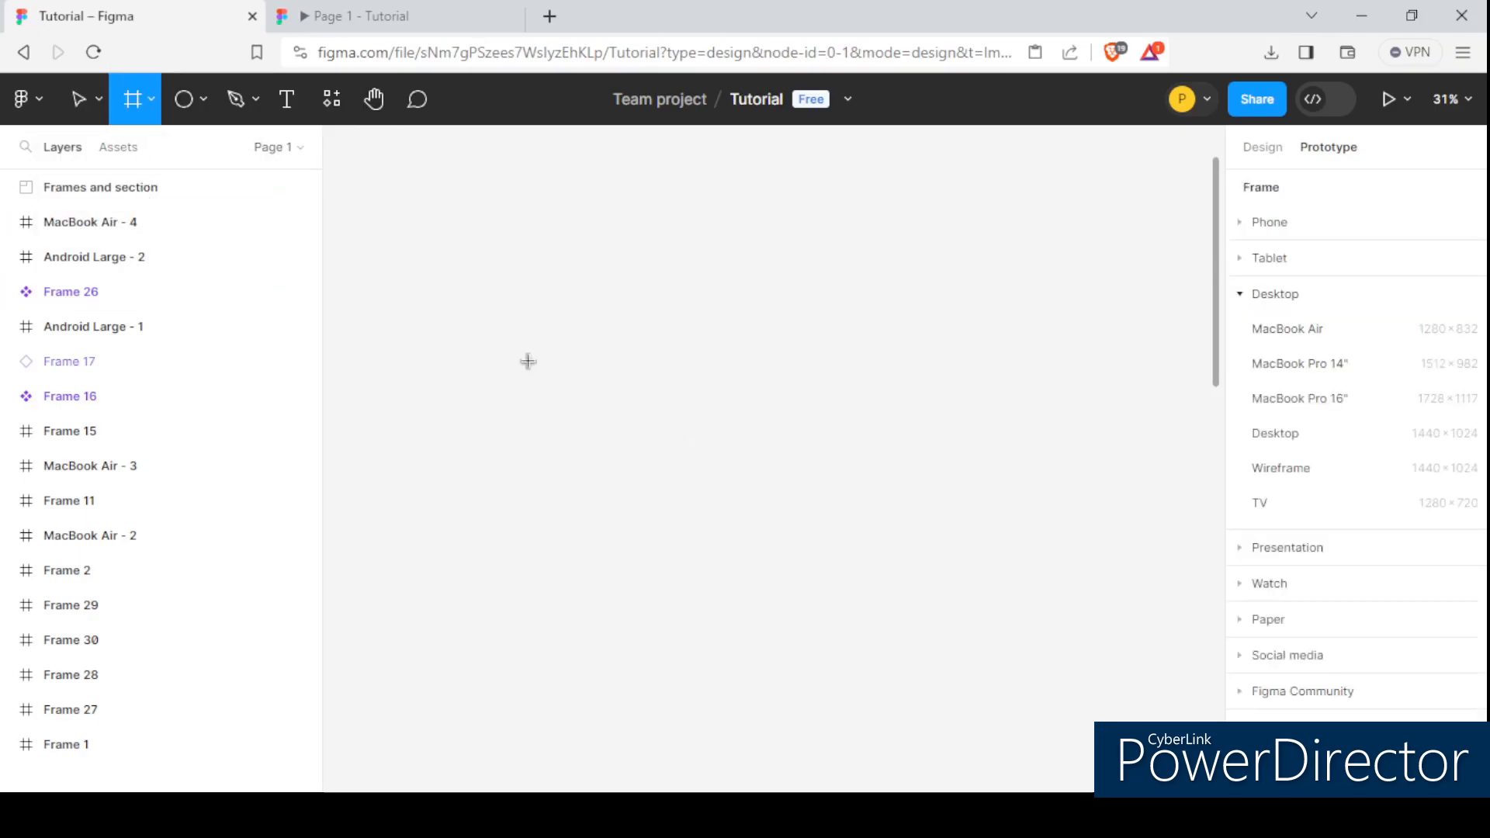
{"action": "left_click_drag", "start_coordinate": [523, 349], "coordinate": [766, 423]}
{"action": "scroll", "coordinate": [575, 349], "scroll_direction": "up", "scroll_amount": 5}
Step: Add the text "Button" inside the new frame
{"action": "left_click", "coordinate": [305, 100]}
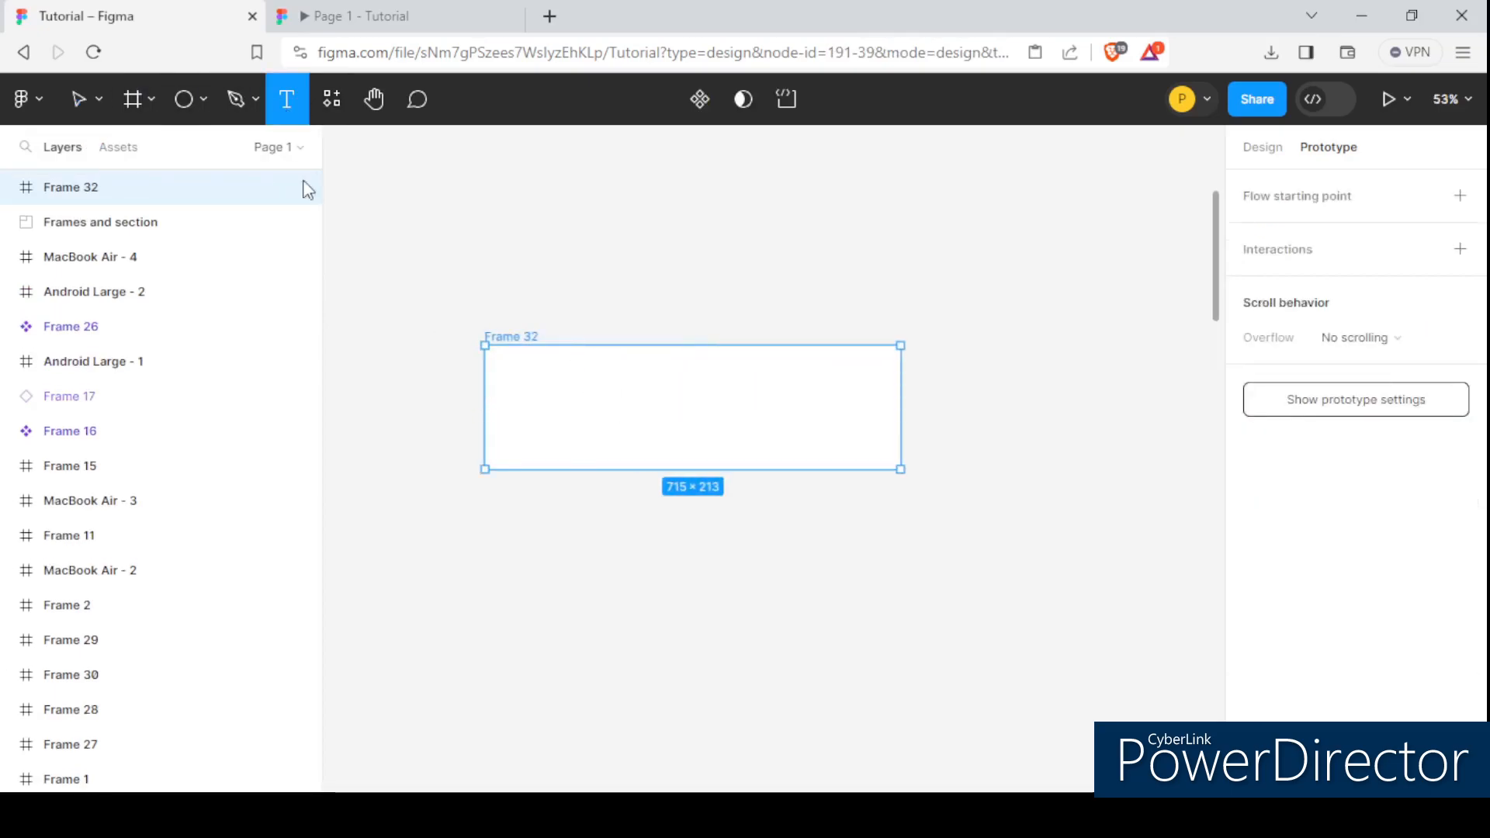
{"action": "scroll", "coordinate": [457, 335], "scroll_direction": "up", "scroll_amount": 2}
{"action": "left_click", "coordinate": [645, 404]}
{"action": "type", "text": "Button"}
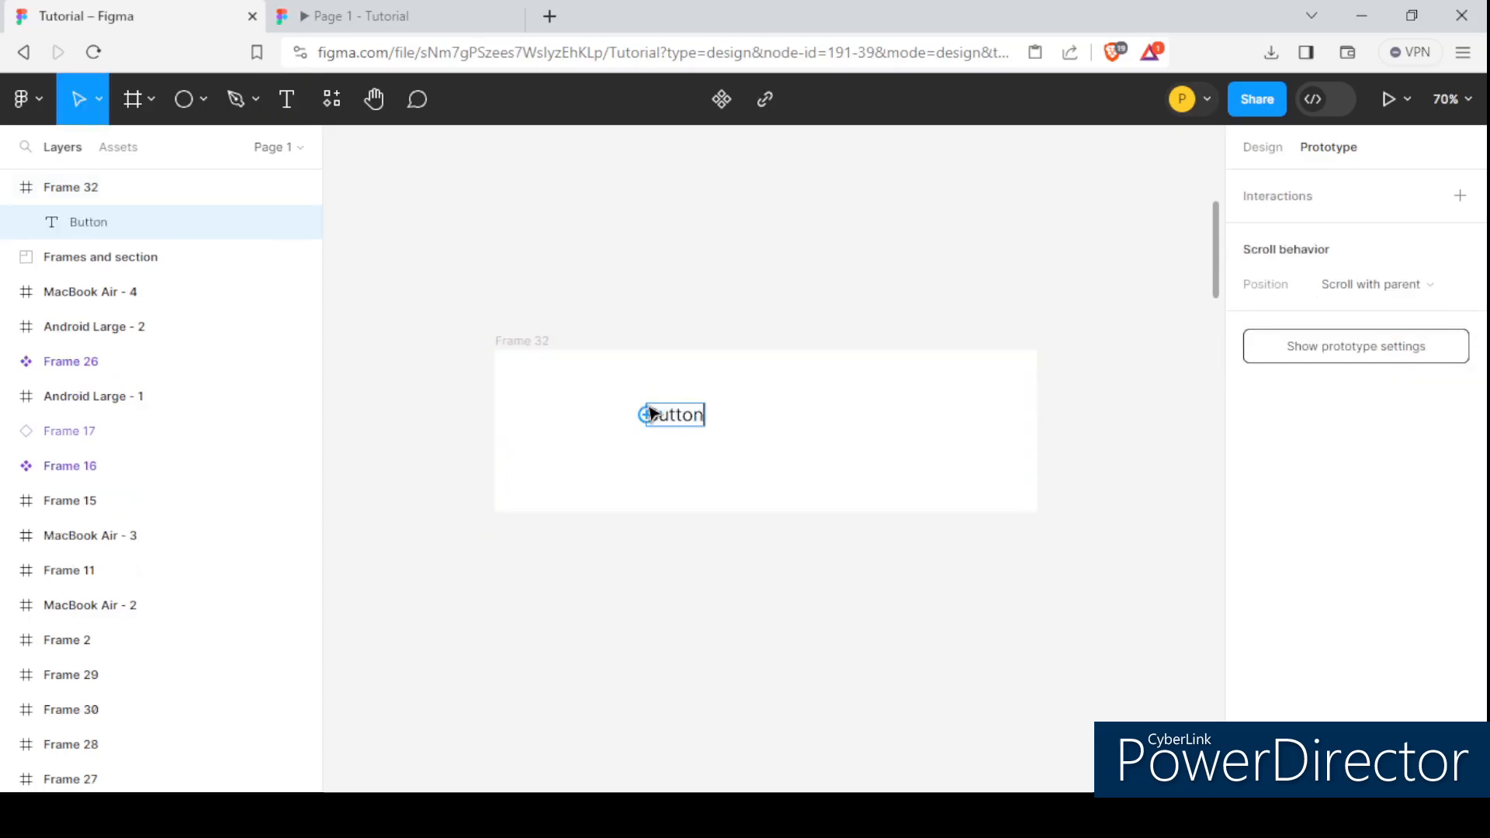
{"action": "key", "text": "Escape"}
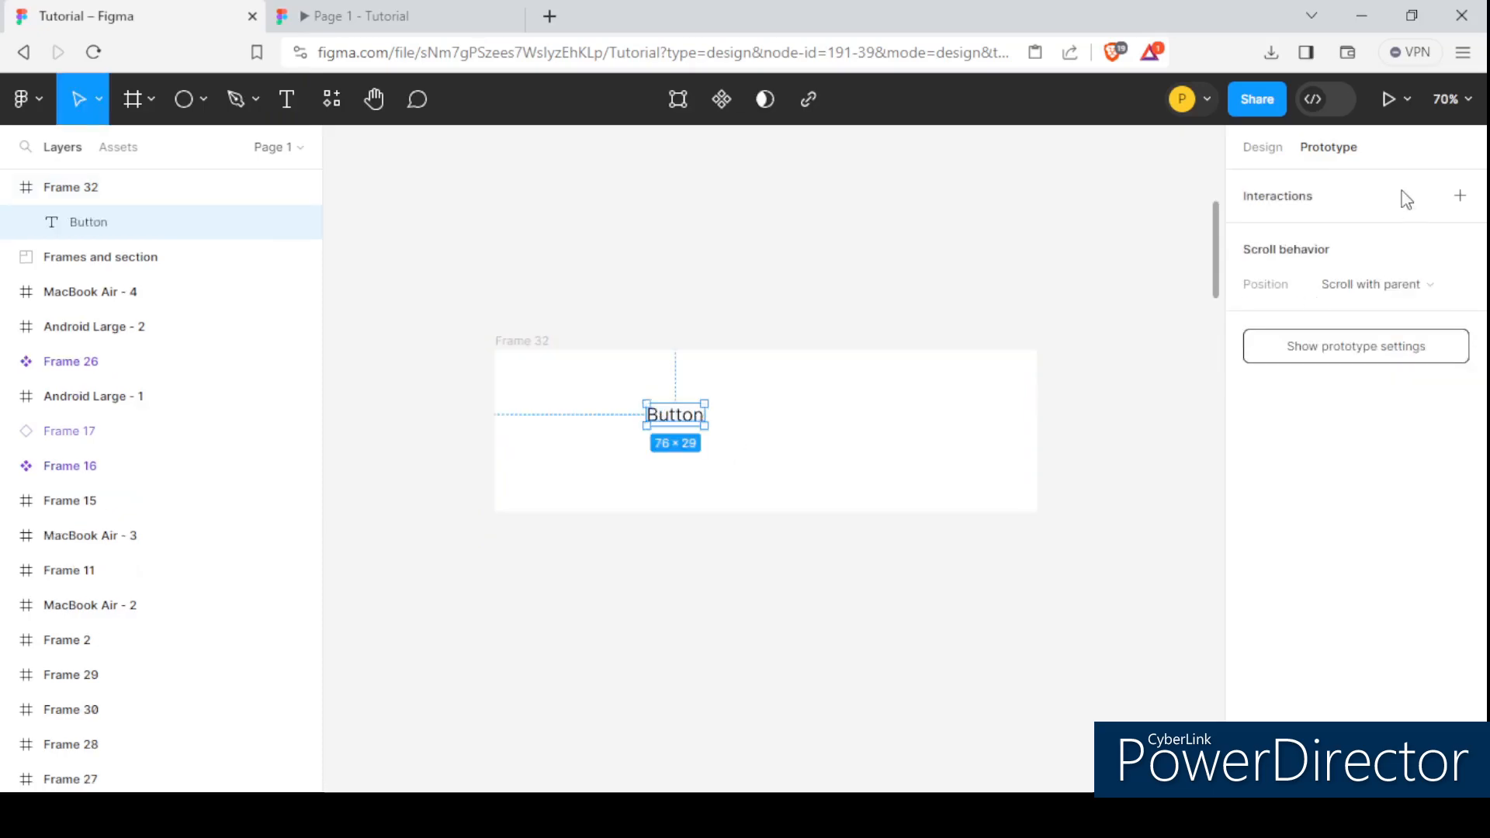
Step: Shrink the frame around the Button text to about 319 by 90
{"action": "left_click", "coordinate": [1262, 149]}
{"action": "scroll", "coordinate": [682, 389], "scroll_direction": "down", "scroll_amount": 3}
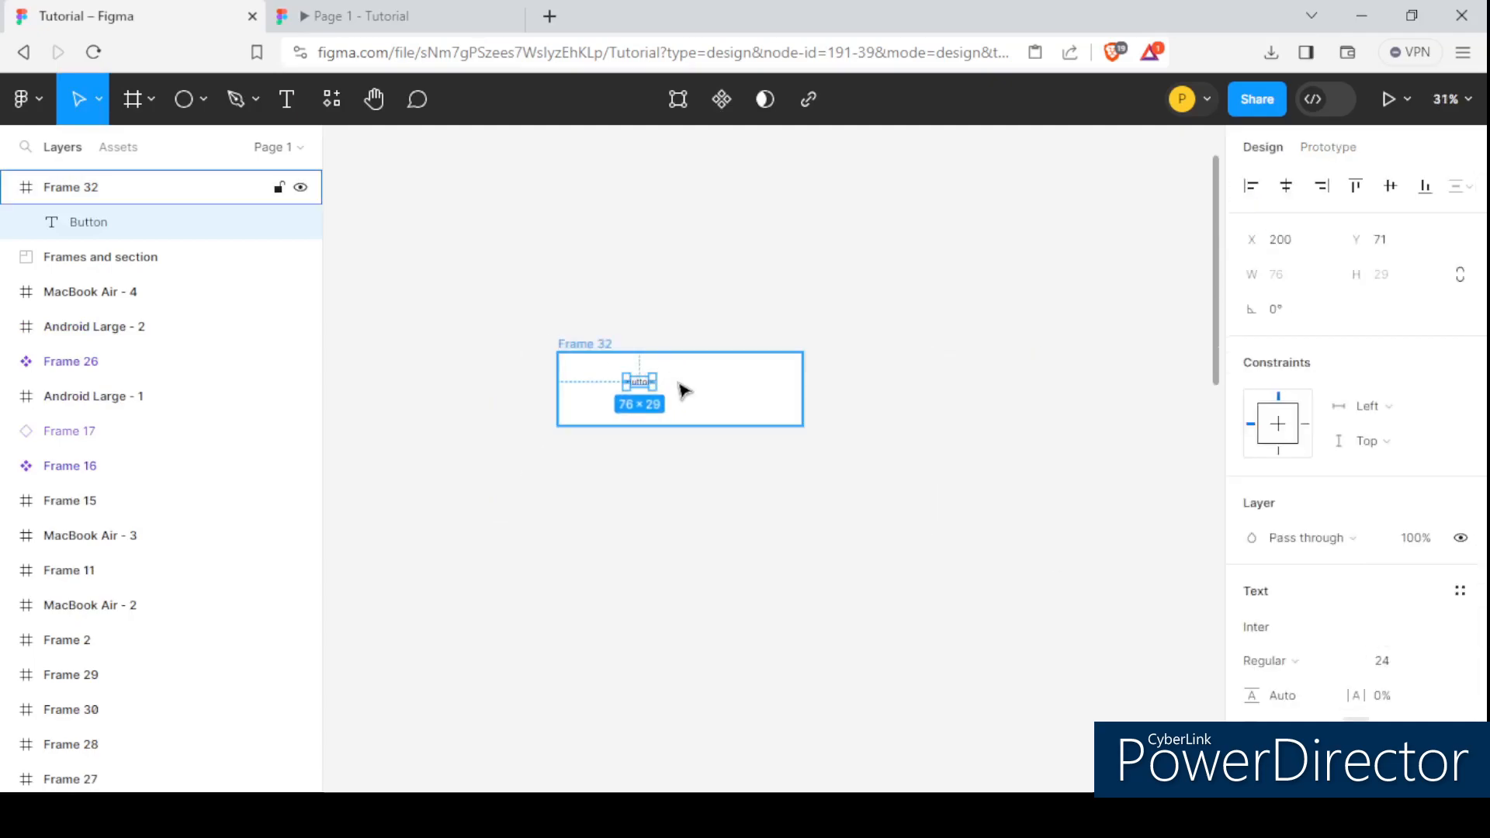
{"action": "left_click_drag", "start_coordinate": [626, 381], "coordinate": [570, 381]}
{"action": "scroll", "coordinate": [615, 389], "scroll_direction": "up", "scroll_amount": 2}
{"action": "key", "text": "Escape"}
{"action": "scroll", "coordinate": [672, 372], "scroll_direction": "down", "scroll_amount": 4}
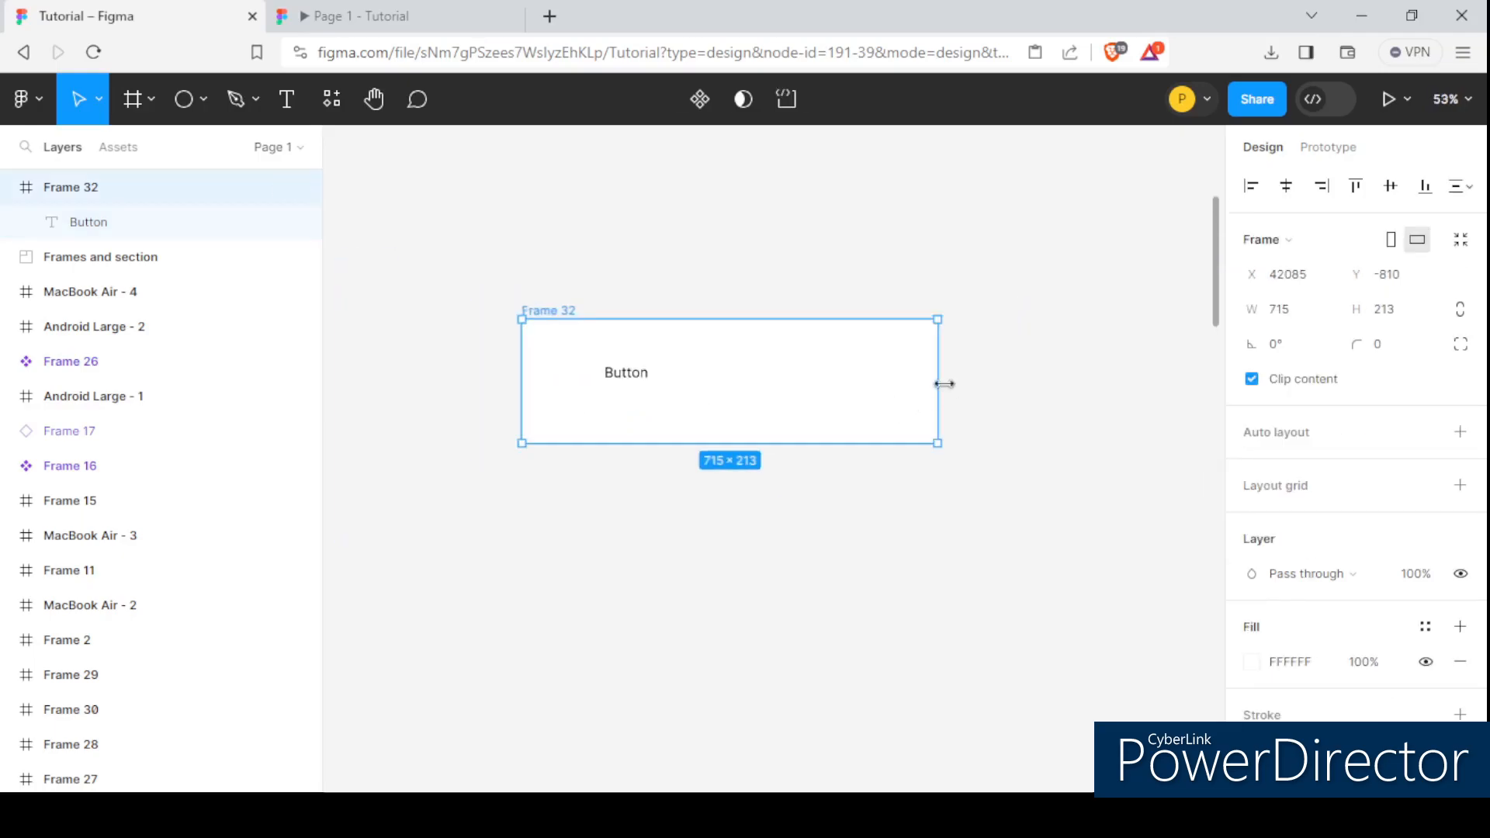
{"action": "left_click_drag", "start_coordinate": [859, 388], "coordinate": [707, 389]}
{"action": "left_click_drag", "start_coordinate": [621, 442], "coordinate": [612, 366]}
{"action": "scroll", "coordinate": [605, 412], "scroll_direction": "up", "scroll_amount": 3}
{"action": "left_click", "coordinate": [633, 378]}
{"action": "key", "text": "Escape"}
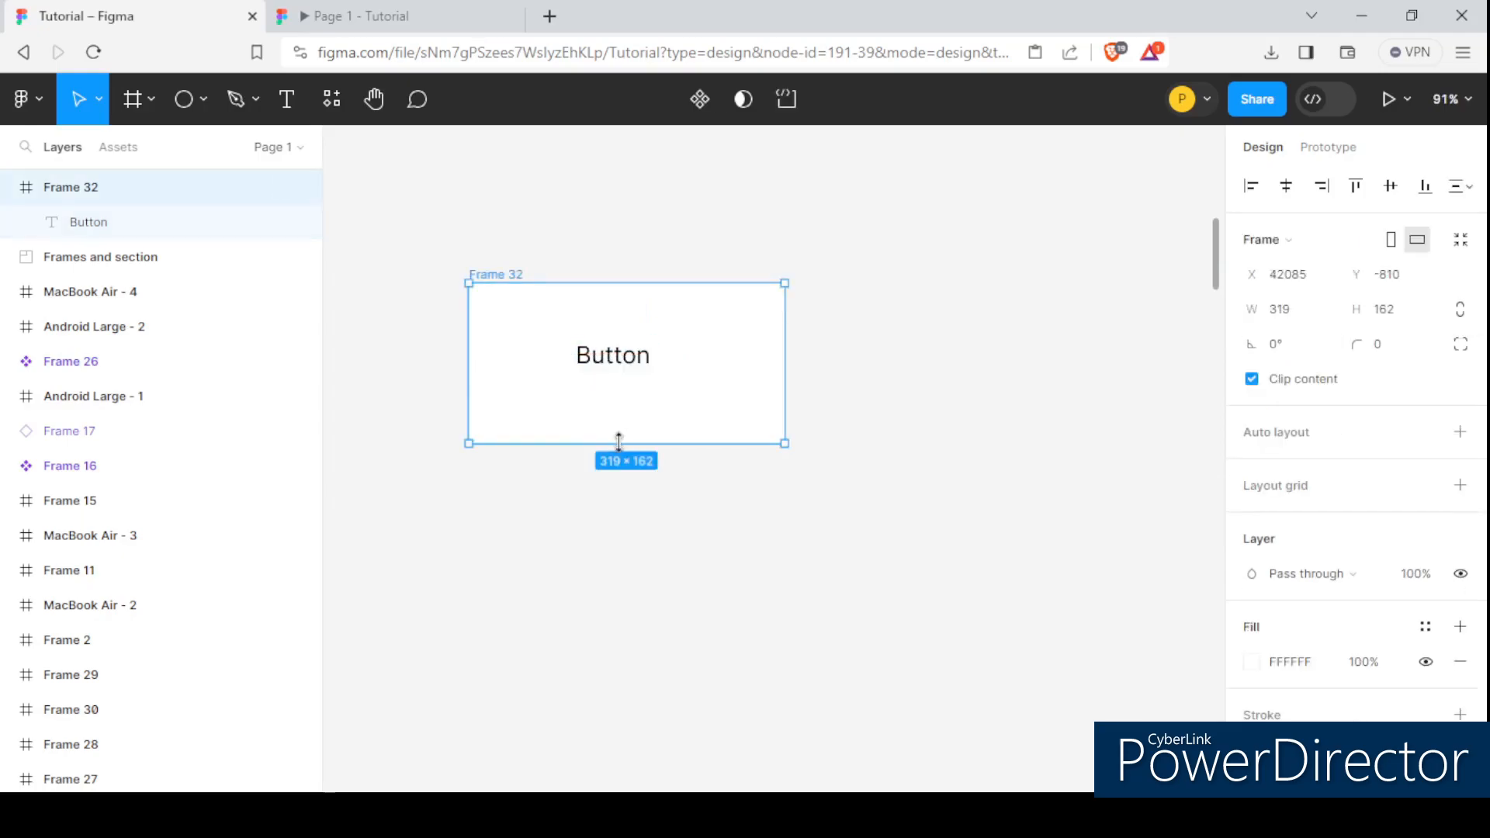
{"action": "left_click_drag", "start_coordinate": [618, 440], "coordinate": [619, 400]}
{"action": "scroll", "coordinate": [604, 381], "scroll_direction": "up", "scroll_amount": 3}
Step: Center the Button text vertically and horizontally within the frame
{"action": "left_click", "coordinate": [632, 353]}
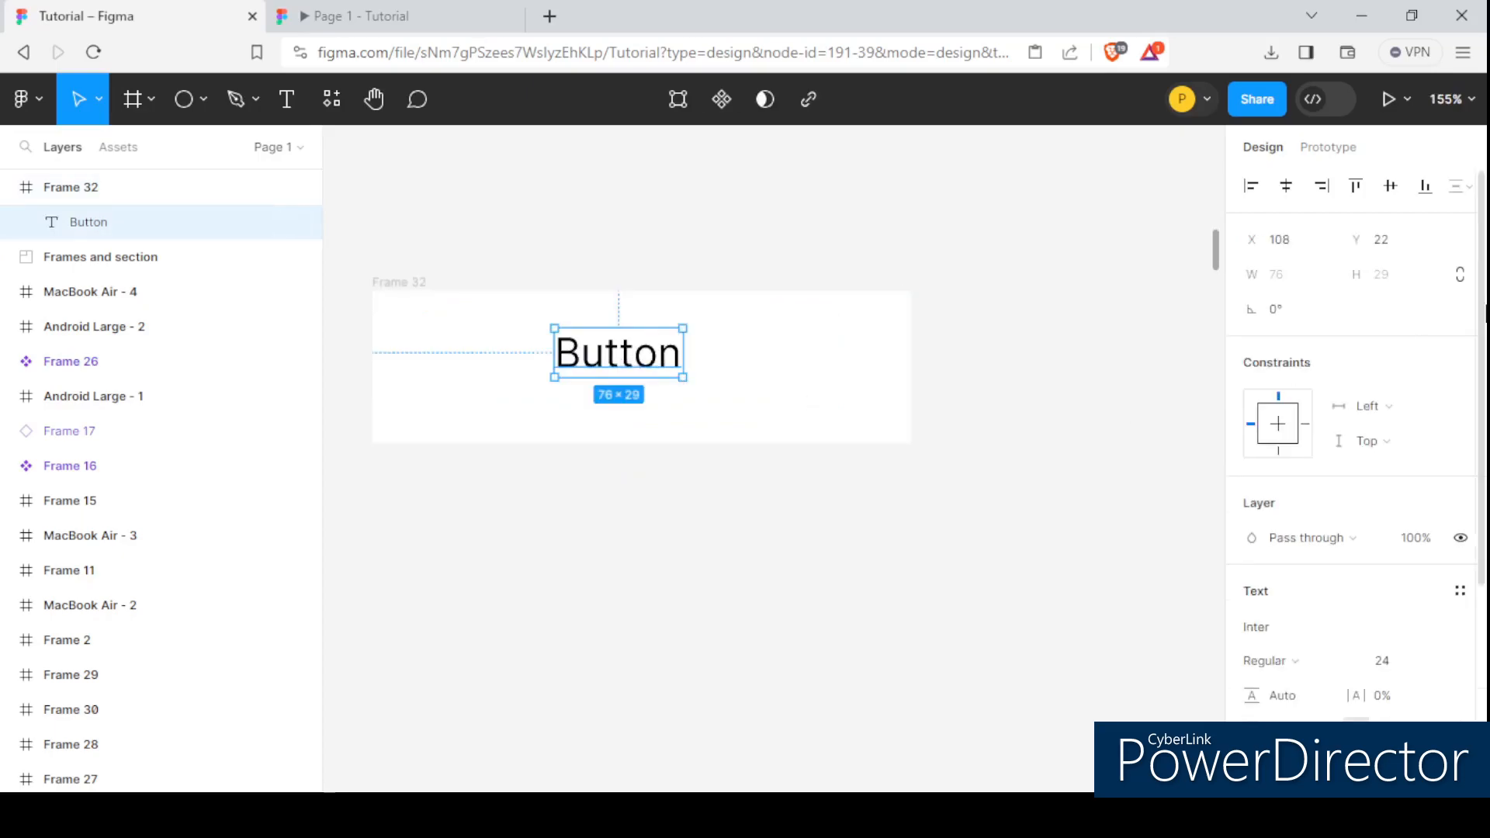
{"action": "left_click", "coordinate": [1390, 185]}
{"action": "left_click", "coordinate": [1285, 185]}
{"action": "scroll", "coordinate": [619, 292], "scroll_direction": "down", "scroll_amount": 2}
{"action": "scroll", "coordinate": [704, 324], "scroll_direction": "up", "scroll_amount": 1}
Step: Narrow the frame evenly on both sides of the text to about 241 wide
{"action": "left_click", "coordinate": [750, 335]}
{"action": "scroll", "coordinate": [730, 333], "scroll_direction": "up", "scroll_amount": 1}
{"action": "scroll", "coordinate": [838, 351], "scroll_direction": "down", "scroll_amount": 1}
{"action": "left_click_drag", "start_coordinate": [841, 343], "coordinate": [799, 345]}
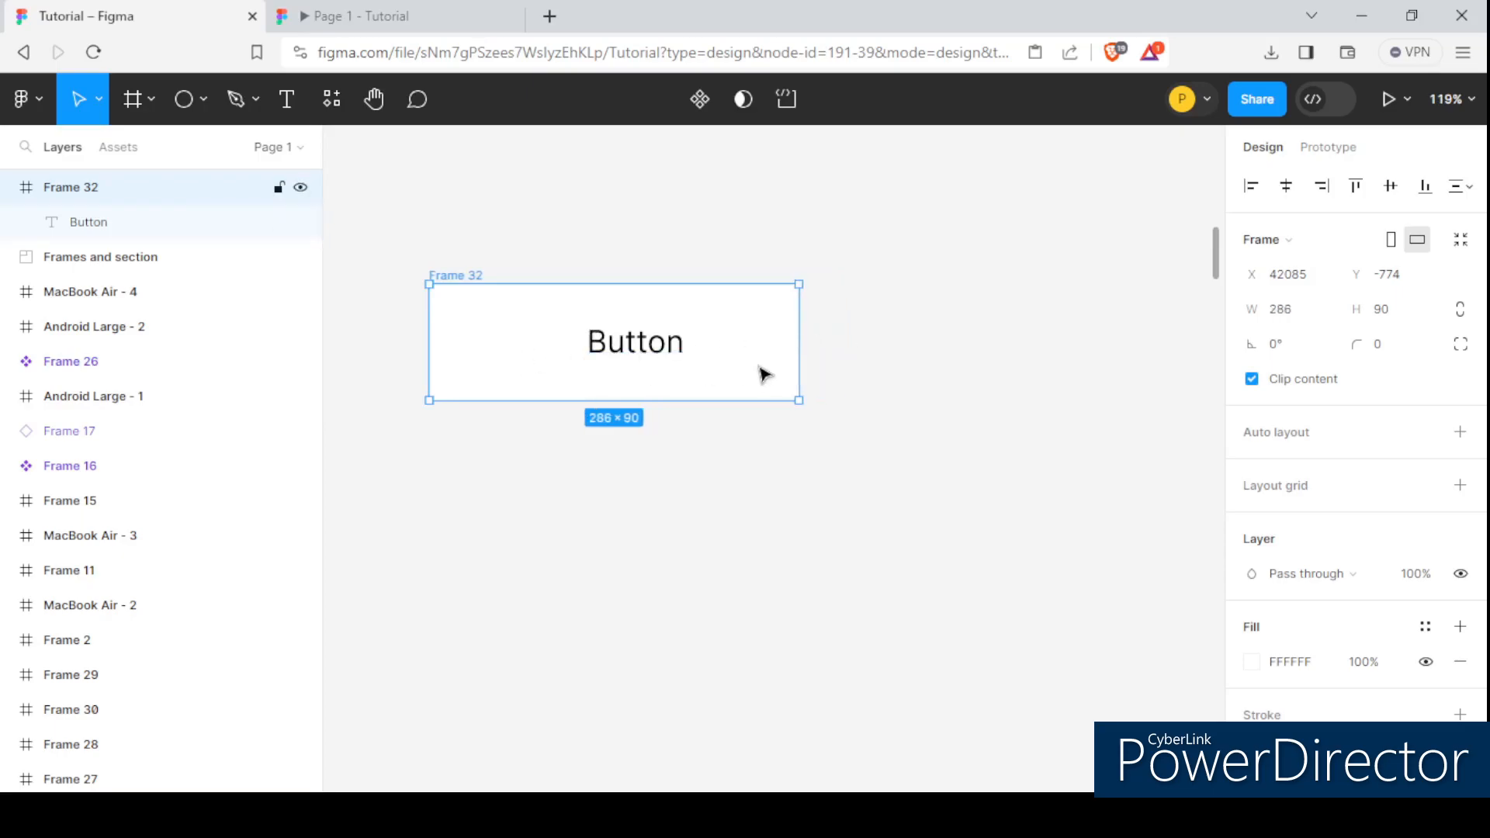
{"action": "key", "text": "ctrl+z"}
{"action": "left_click_drag", "start_coordinate": [846, 342], "coordinate": [792, 349]}
{"action": "scroll", "coordinate": [566, 288], "scroll_direction": "up", "scroll_amount": 3}
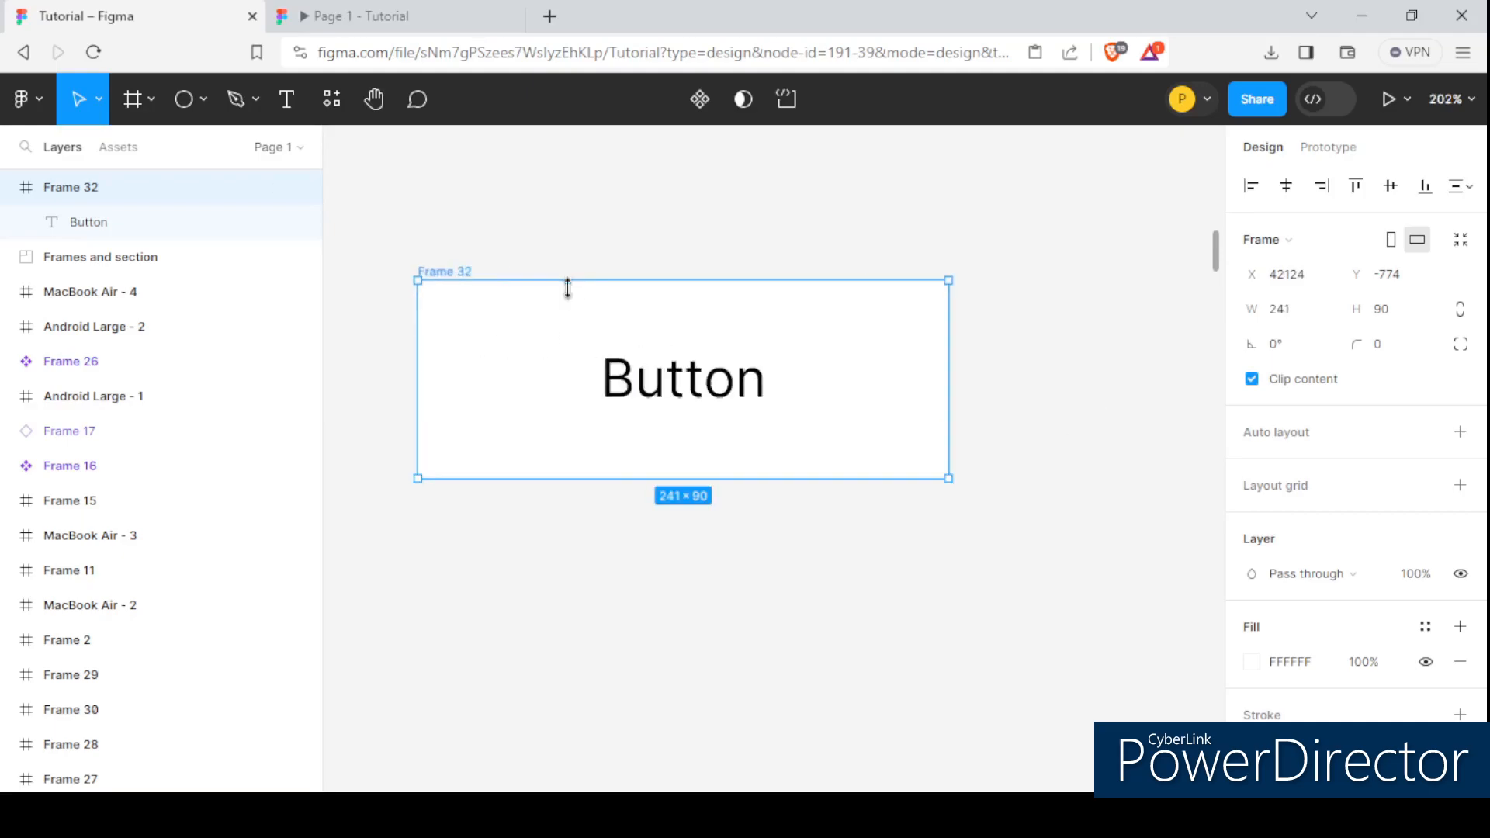
Step: Change the frame's fill to light blue 6AE0FA
{"action": "scroll", "coordinate": [1367, 511], "scroll_direction": "down", "scroll_amount": 3}
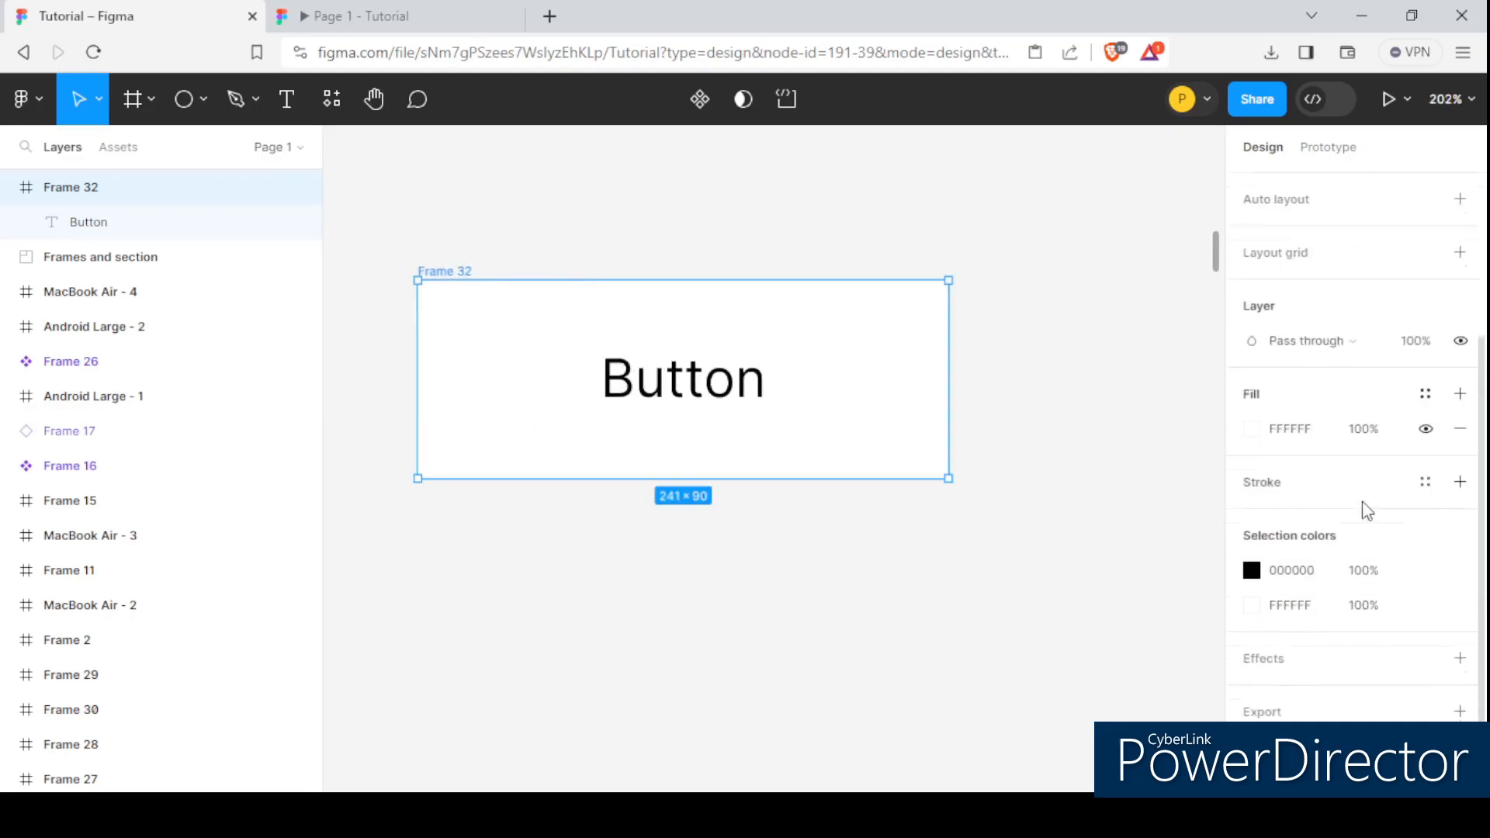
{"action": "left_click", "coordinate": [1254, 429]}
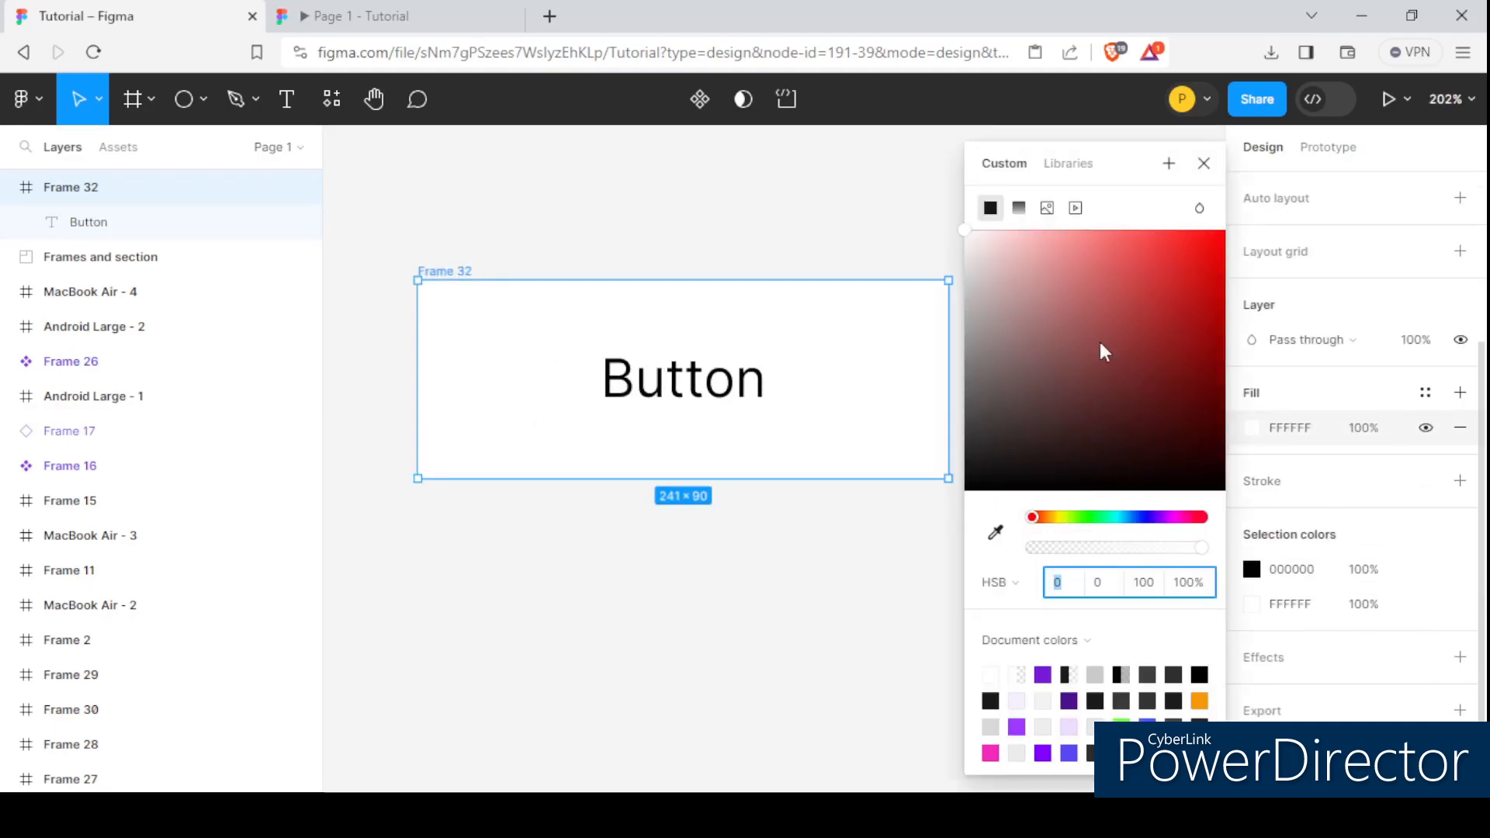
{"action": "mouse_move", "coordinate": [1091, 254]}
{"action": "left_mouse_down"}
{"action": "mouse_move", "coordinate": [1008, 232]}
{"action": "mouse_move", "coordinate": [1095, 231]}
{"action": "mouse_move", "coordinate": [985, 232]}
{"action": "mouse_move", "coordinate": [1115, 240]}
{"action": "left_mouse_up"}
{"action": "left_click_drag", "start_coordinate": [1127, 517], "coordinate": [1122, 517]}
{"action": "scroll", "coordinate": [691, 340], "scroll_direction": "down", "scroll_amount": 3}
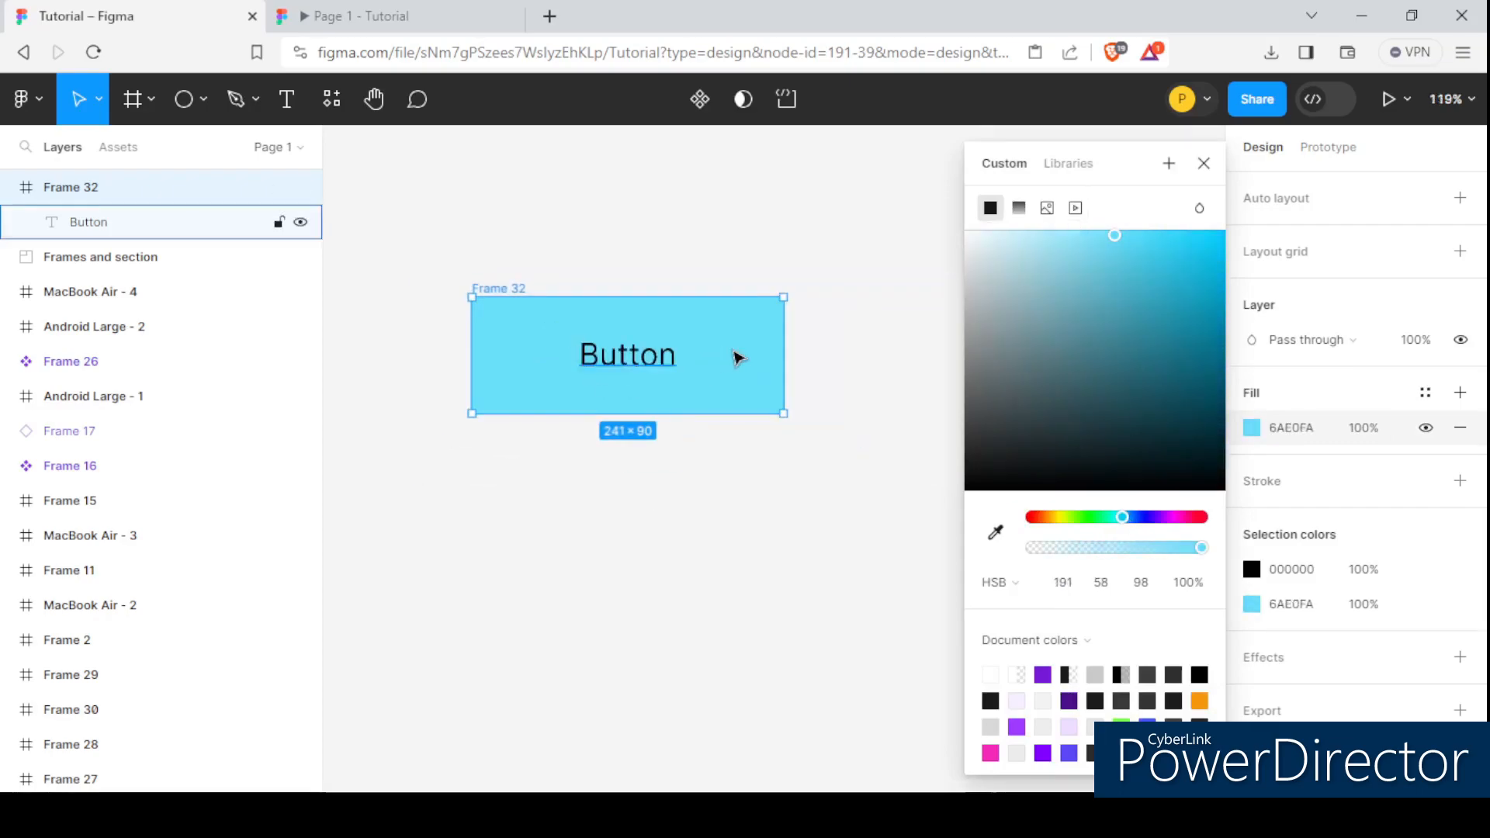
Step: Round the frame's corners with a radius of 53 to form a pill shape
{"action": "scroll", "coordinate": [1396, 338], "scroll_direction": "up", "scroll_amount": 3}
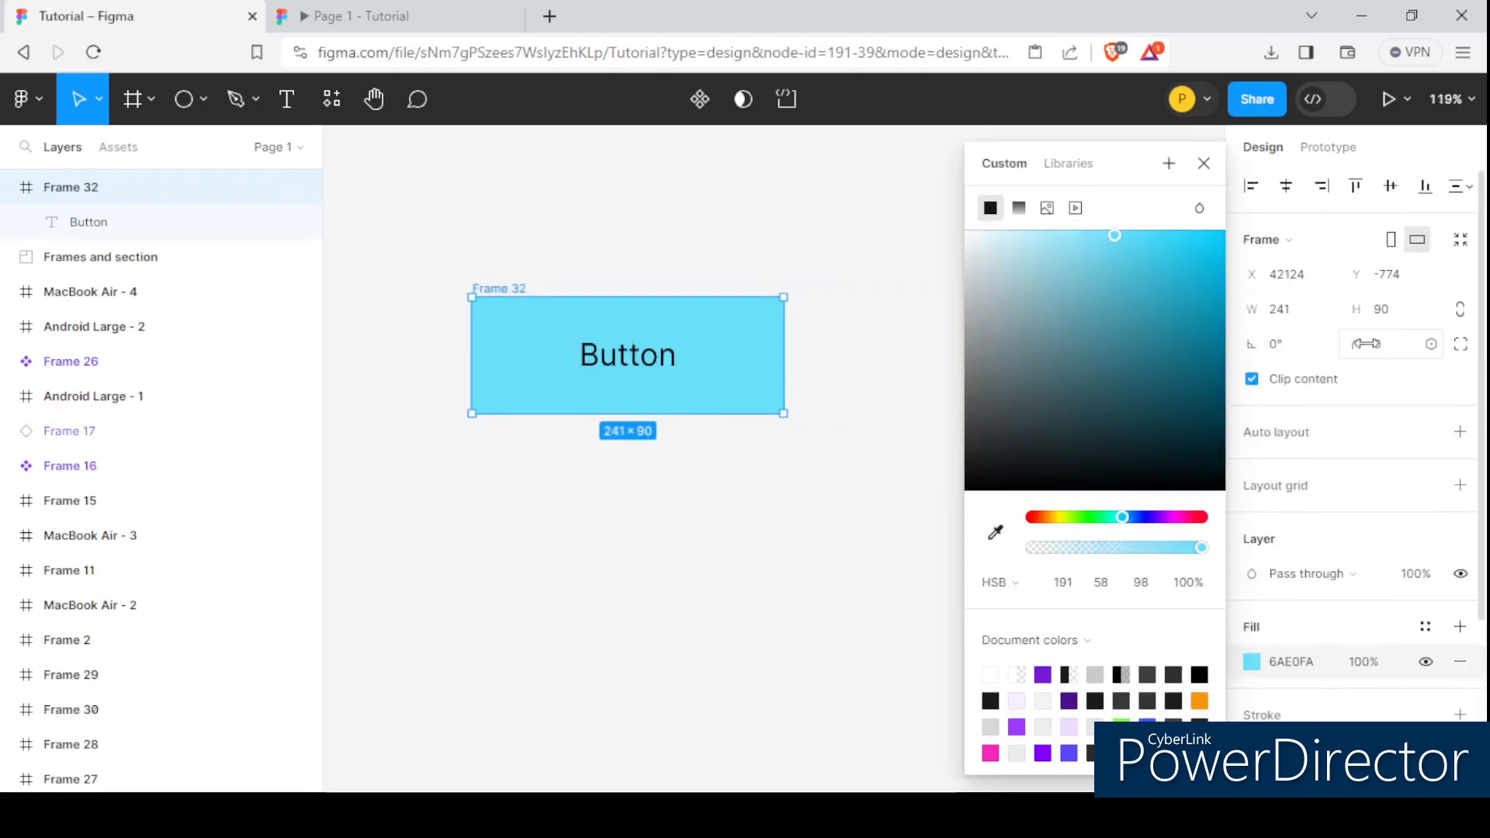
{"action": "left_click_drag", "start_coordinate": [1355, 344], "coordinate": [1447, 522]}
{"action": "left_click_drag", "start_coordinate": [1355, 344], "coordinate": [233, 346]}
{"action": "left_click", "coordinate": [724, 272]}
{"action": "left_click", "coordinate": [522, 312]}
{"action": "scroll", "coordinate": [504, 304], "scroll_direction": "up", "scroll_amount": 1}
Step: Change the Button text's fill to dark gray 414141
{"action": "left_click", "coordinate": [675, 370]}
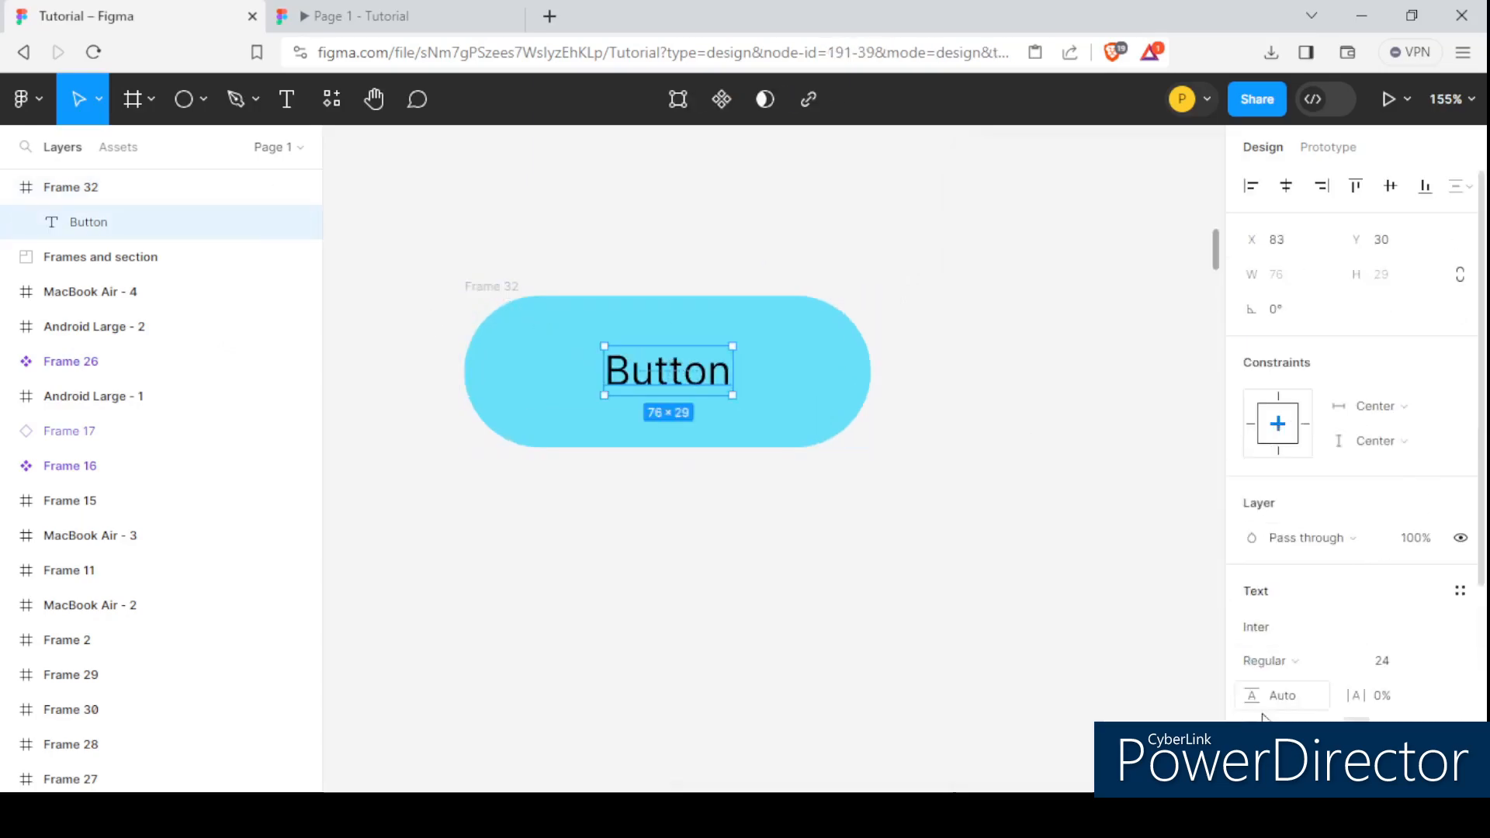
{"action": "scroll", "coordinate": [1277, 689], "scroll_direction": "down", "scroll_amount": 4}
{"action": "left_click", "coordinate": [1251, 551]}
{"action": "left_click_drag", "start_coordinate": [1001, 360], "coordinate": [953, 441]}
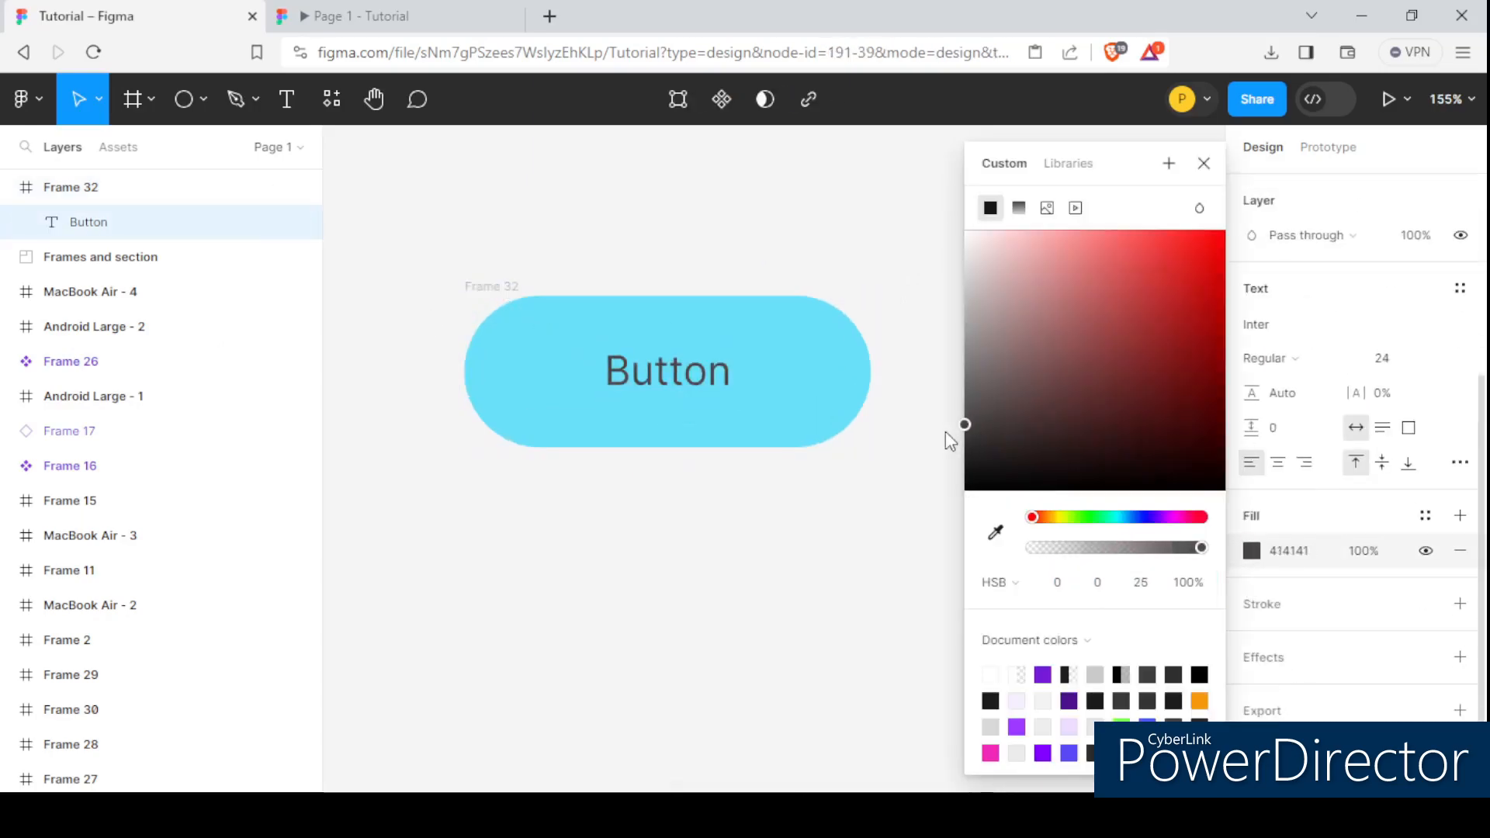
{"action": "scroll", "coordinate": [415, 208], "scroll_direction": "down", "scroll_amount": 3}
{"action": "left_click", "coordinate": [575, 234]}
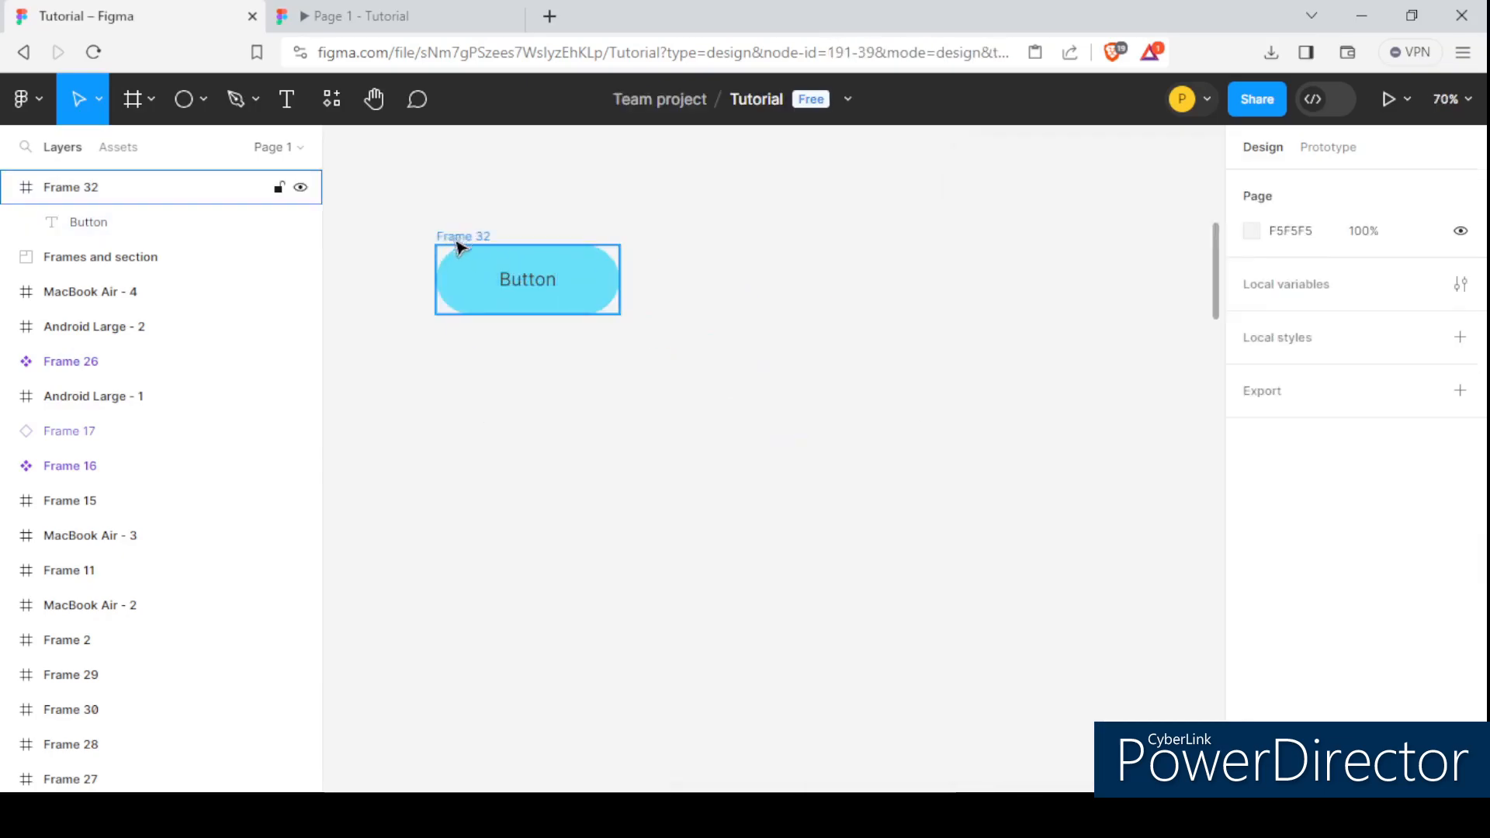
Step: Draw a circle about 38 by 38 over the upper-left corner of the button frame
{"action": "left_click", "coordinate": [456, 239]}
{"action": "scroll", "coordinate": [450, 242], "scroll_direction": "up", "scroll_amount": 2}
{"action": "scroll", "coordinate": [638, 267], "scroll_direction": "down", "scroll_amount": 2}
{"action": "scroll", "coordinate": [557, 268], "scroll_direction": "up", "scroll_amount": 2}
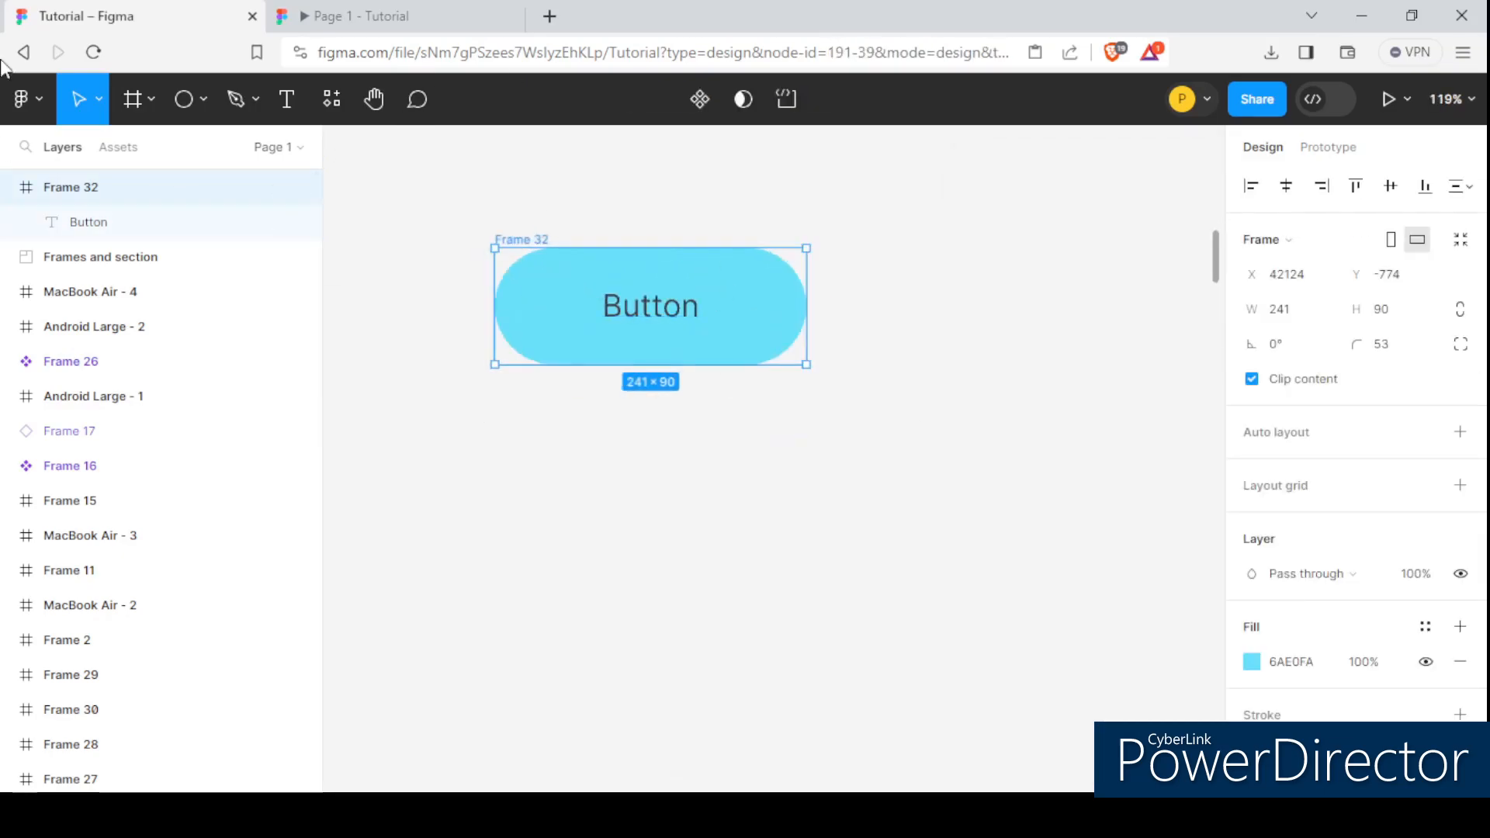
{"action": "scroll", "coordinate": [525, 238], "scroll_direction": "up", "scroll_amount": 1}
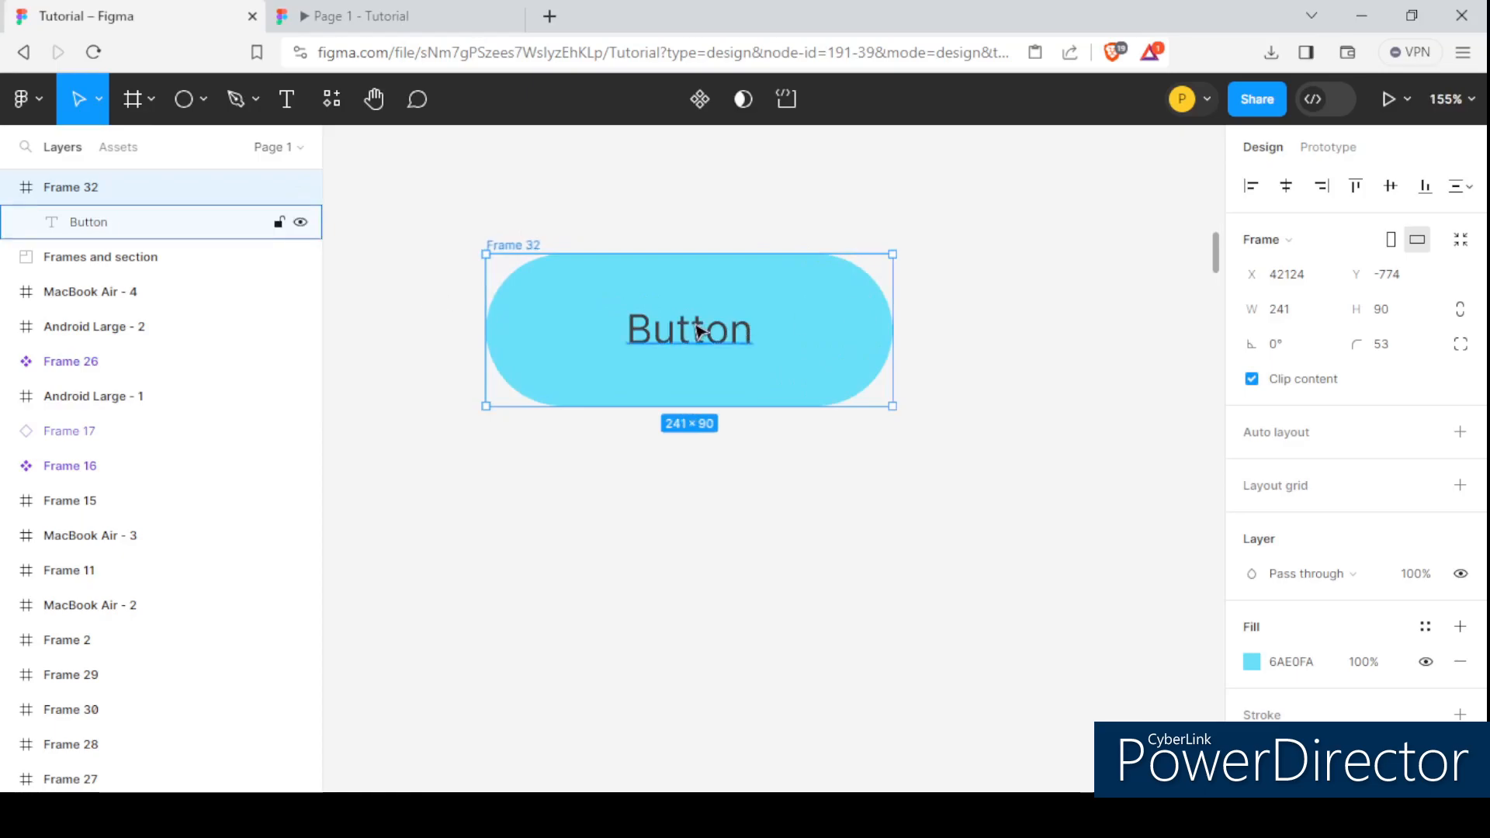
{"action": "left_click", "coordinate": [183, 99]}
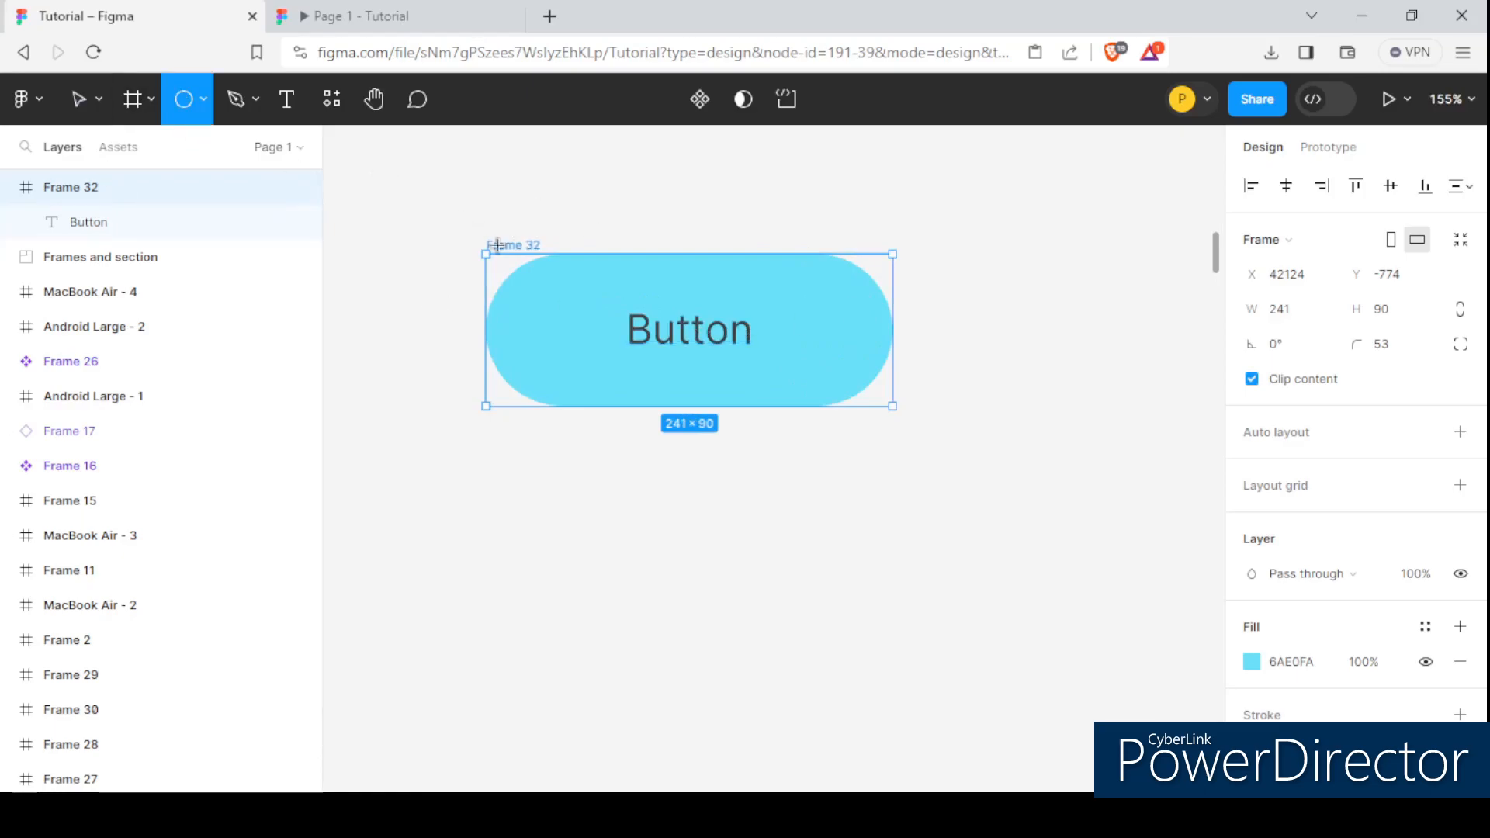
{"action": "scroll", "coordinate": [449, 258], "scroll_direction": "left", "scroll_amount": 1}
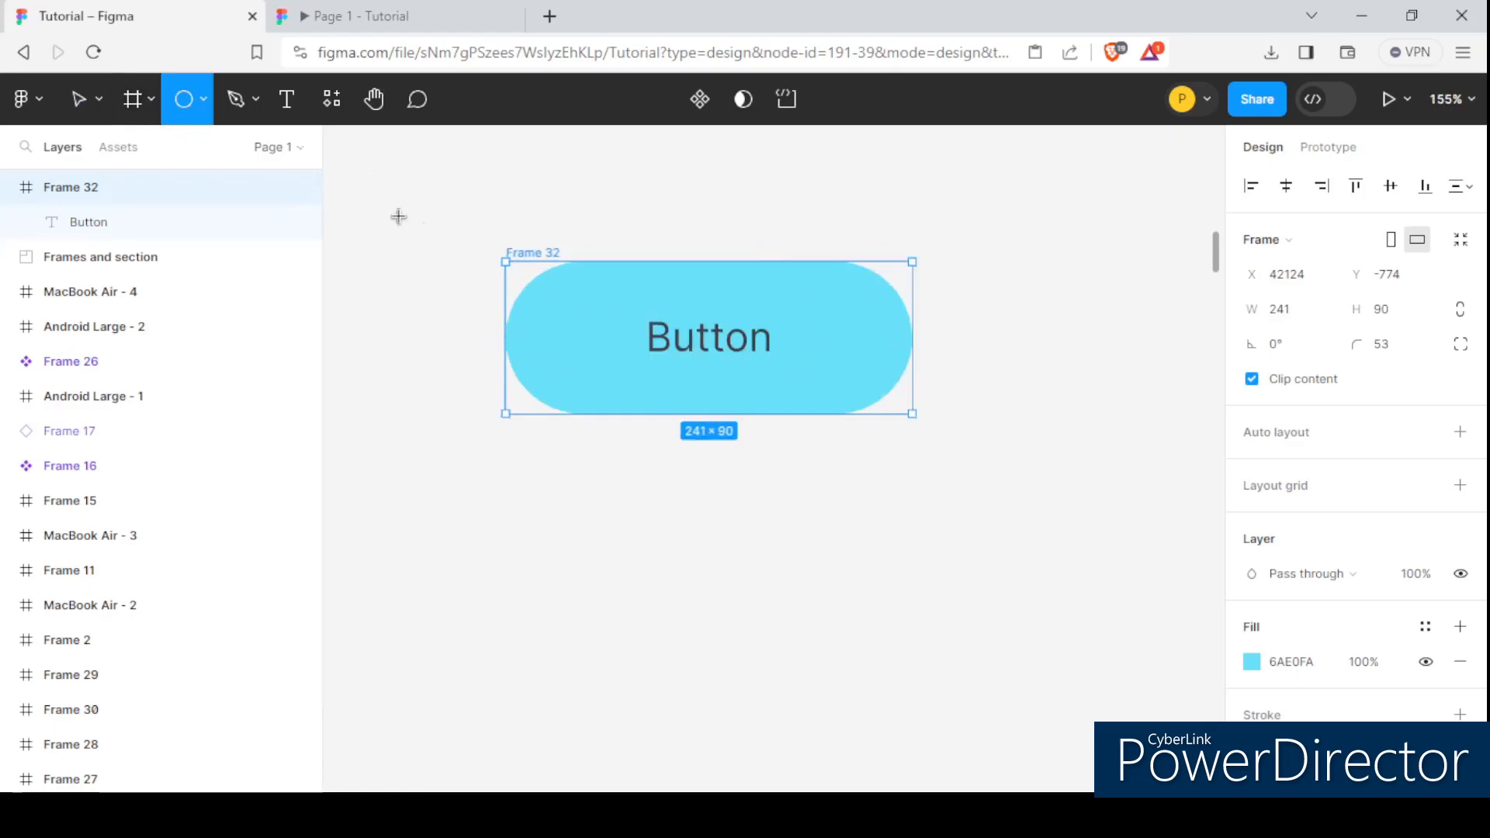
{"action": "mouse_move", "coordinate": [449, 272]}
{"action": "left_mouse_down"}
{"action": "mouse_move", "coordinate": [403, 227]}
{"action": "mouse_move", "coordinate": [523, 359]}
{"action": "mouse_move", "coordinate": [570, 324]}
{"action": "mouse_move", "coordinate": [547, 295]}
{"action": "left_mouse_up"}
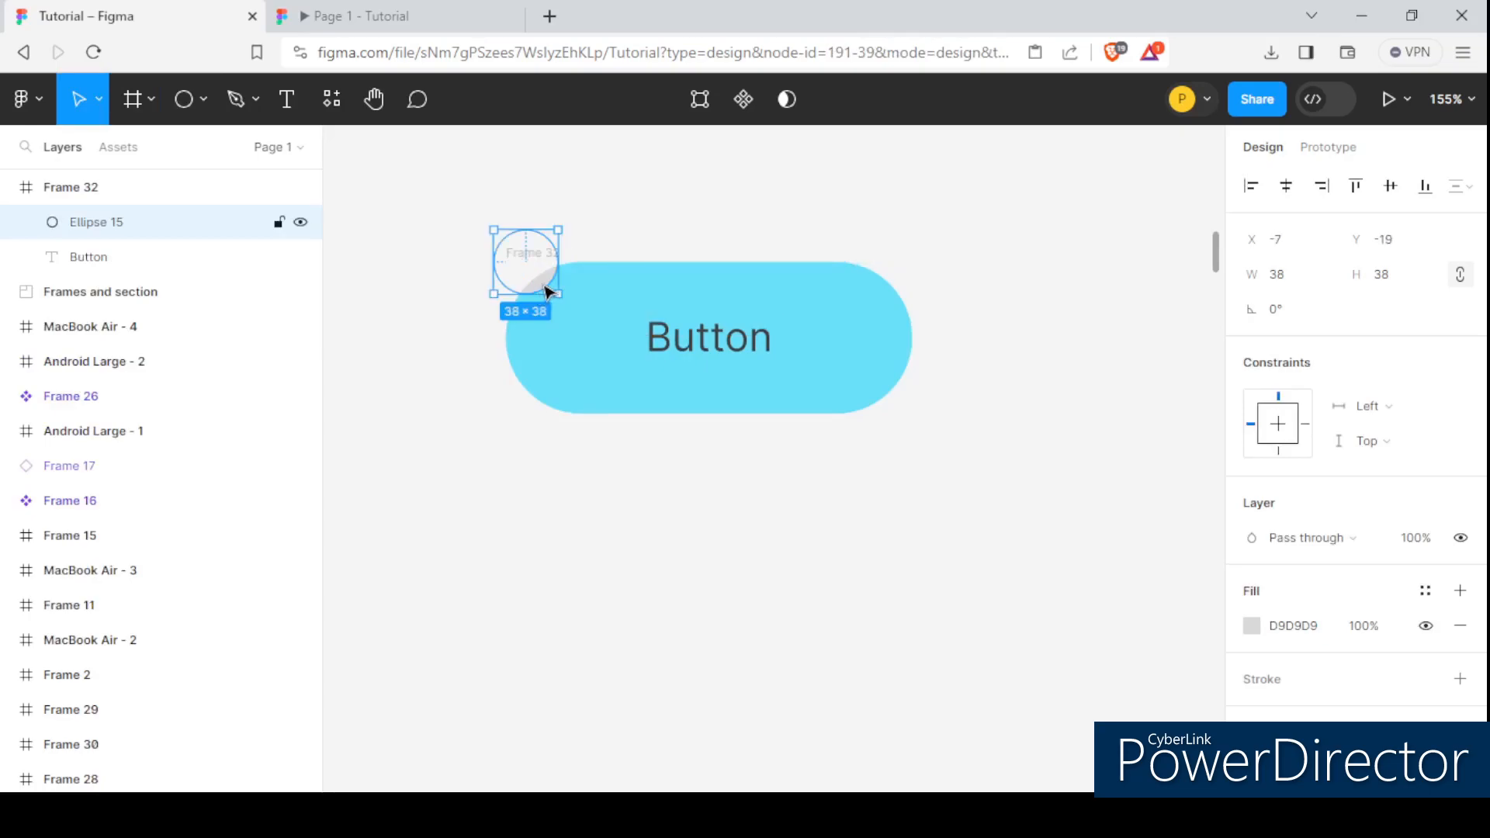
Step: Move the circle to about X -18, Y -22 so it sits outside the pill's rounded corner
{"action": "left_click_drag", "start_coordinate": [540, 288], "coordinate": [554, 290]}
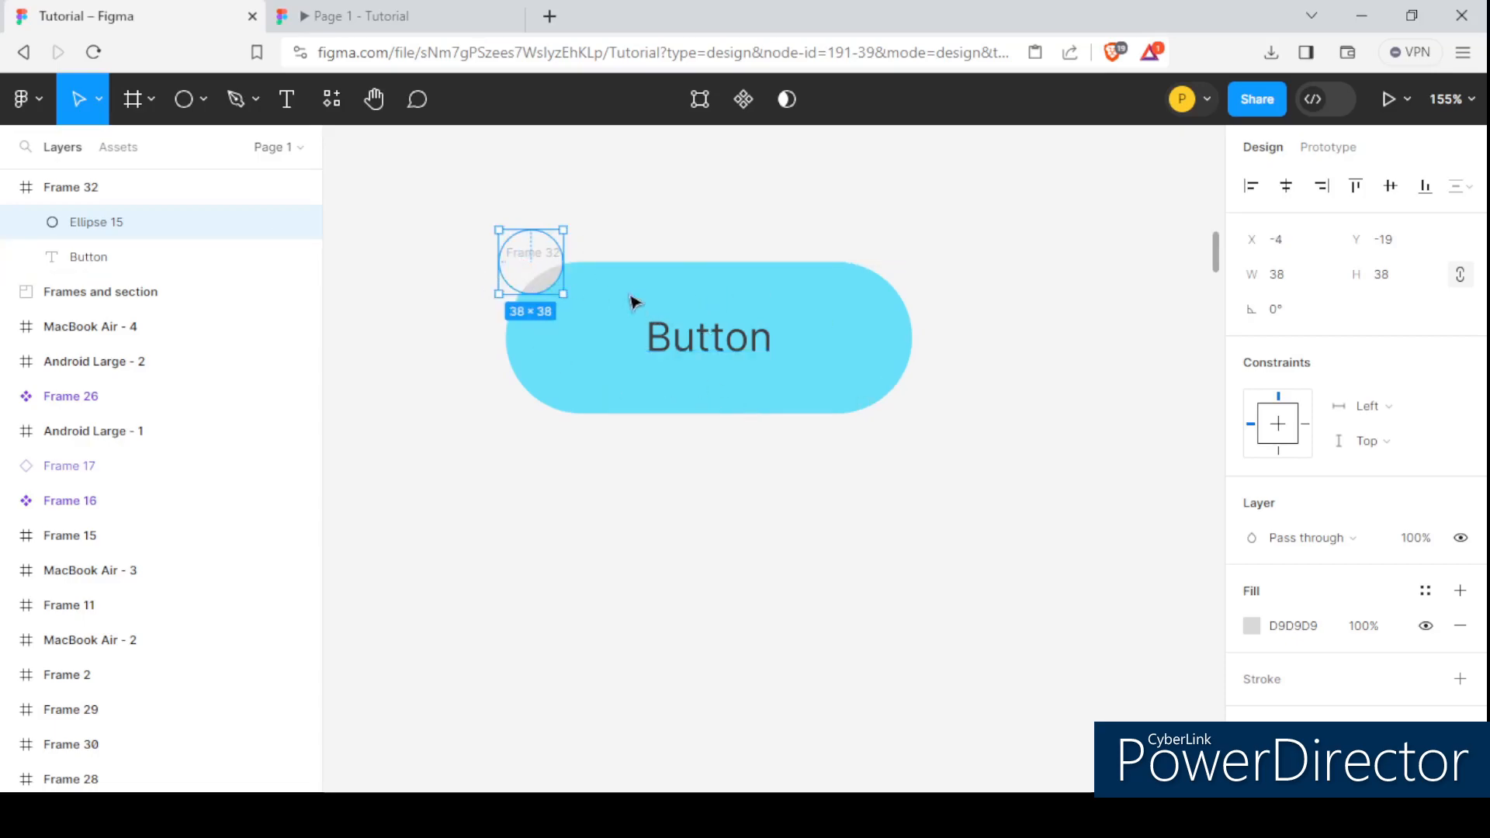
{"action": "scroll", "coordinate": [530, 281], "scroll_direction": "up", "scroll_amount": 2, "text": "ctrl"}
{"action": "left_click_drag", "start_coordinate": [558, 289], "coordinate": [535, 285]}
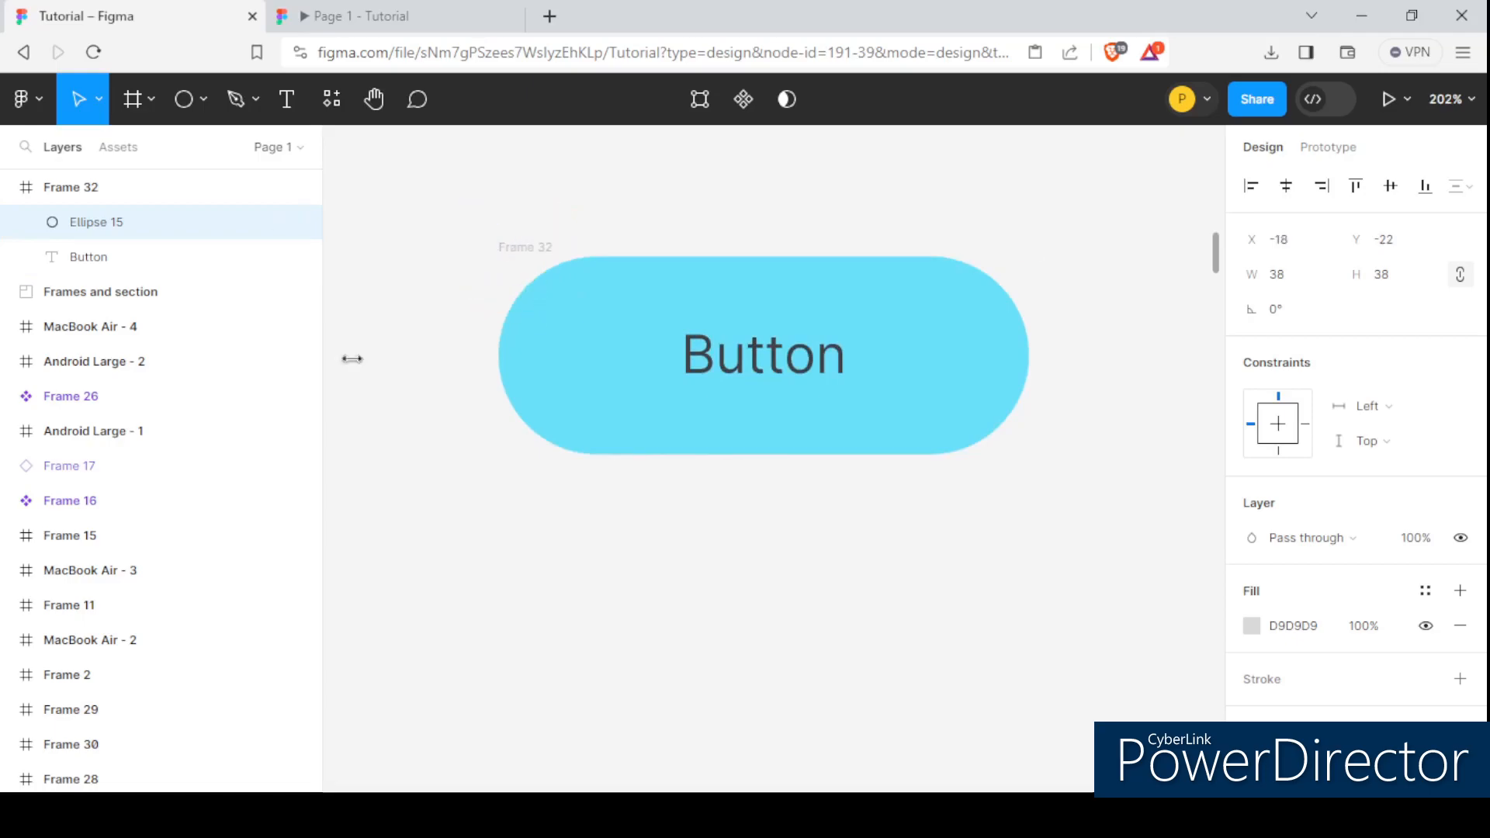
{"action": "scroll", "coordinate": [584, 259], "scroll_direction": "down", "scroll_amount": 3, "text": "ctrl"}
{"action": "scroll", "coordinate": [565, 303], "scroll_direction": "up", "scroll_amount": 2, "text": "ctrl"}
{"action": "scroll", "coordinate": [558, 266], "scroll_direction": "down", "scroll_amount": 2, "text": "ctrl"}
{"action": "scroll", "coordinate": [684, 287], "scroll_direction": "up", "scroll_amount": 1, "text": "ctrl"}
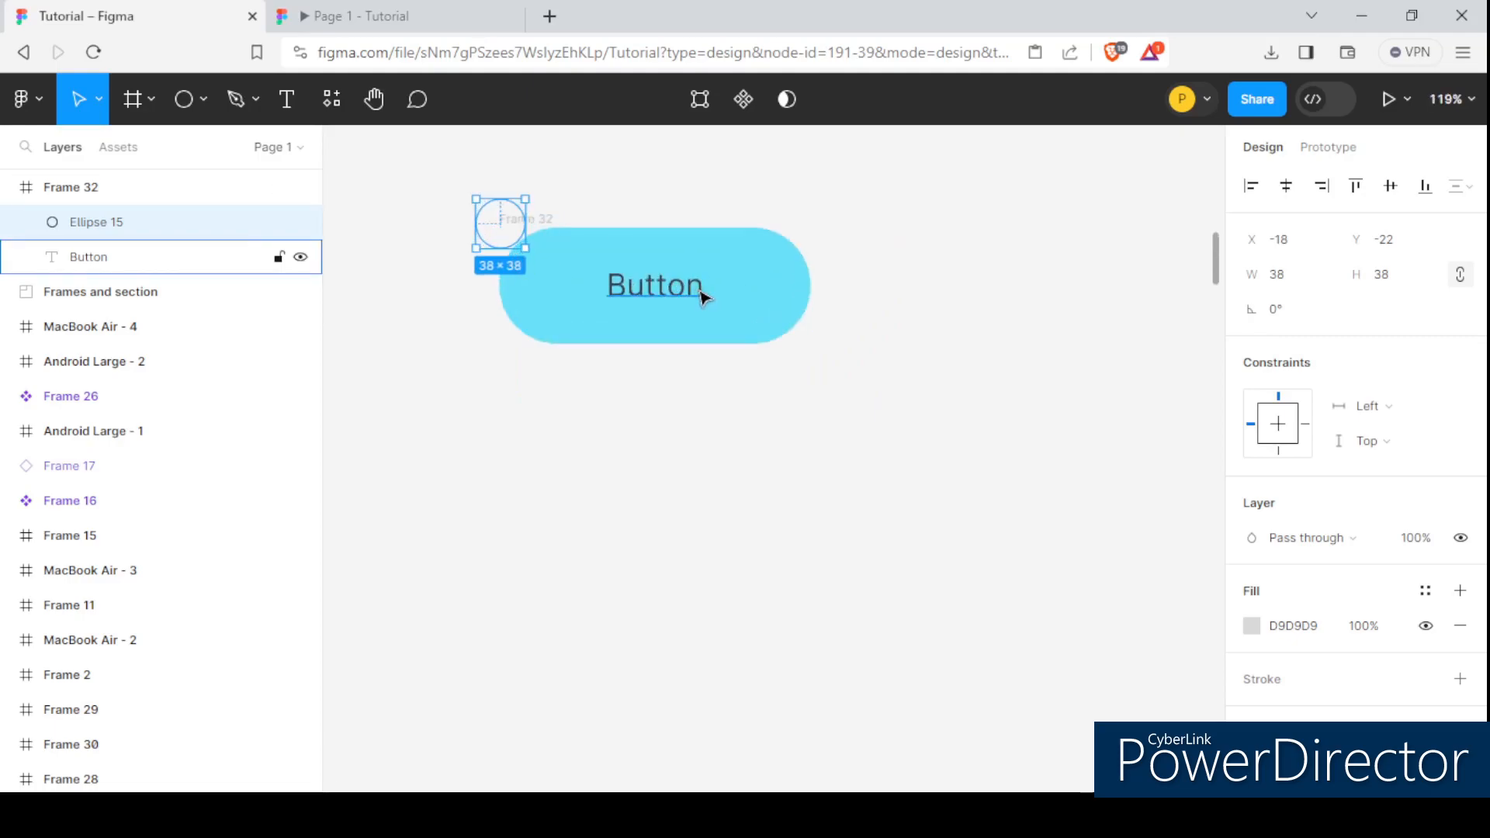
Step: Duplicate the Button text and place the copy directly above the original
{"action": "left_click", "coordinate": [702, 297]}
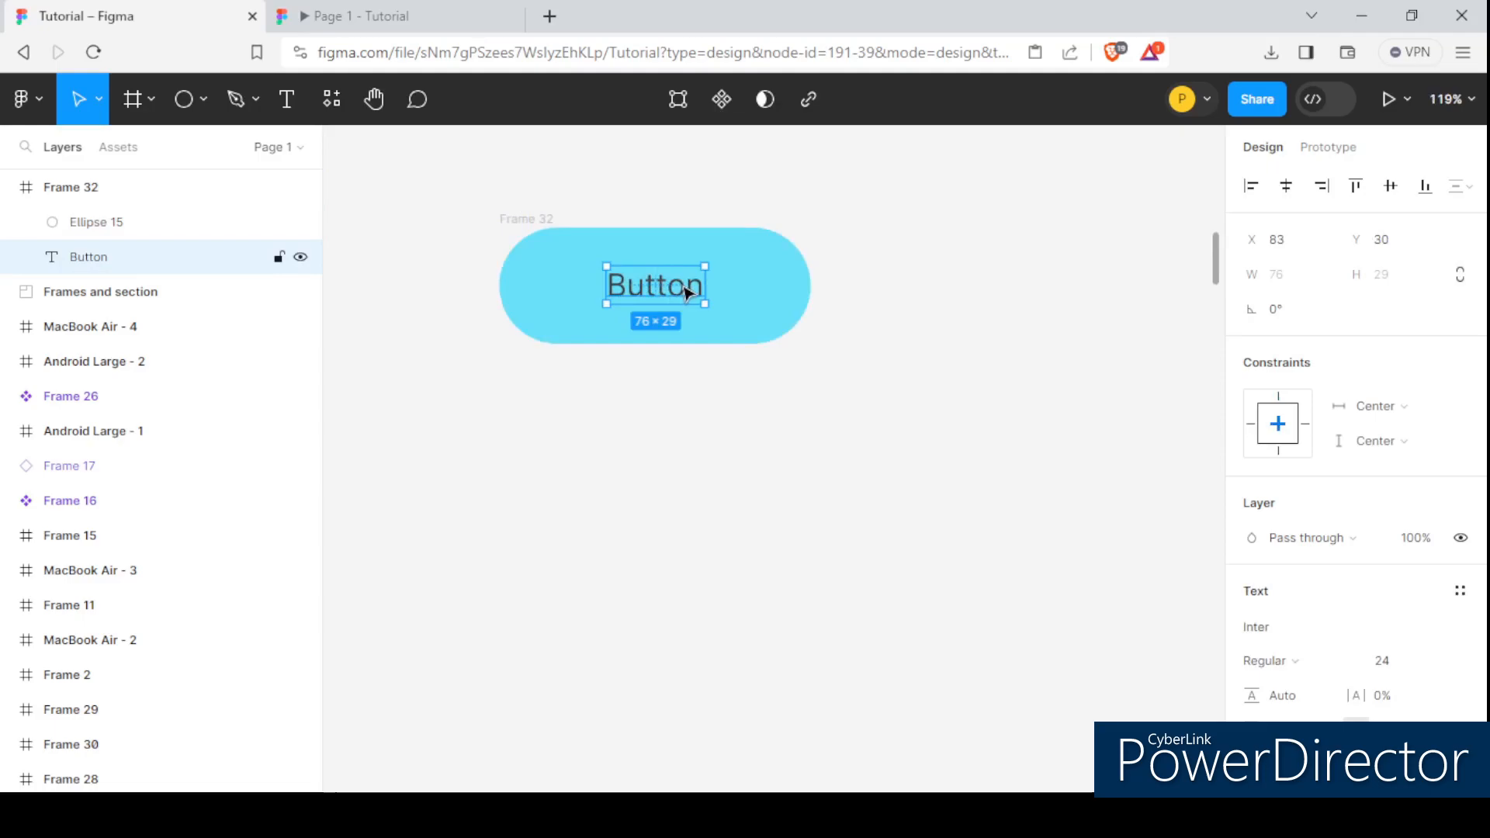
{"action": "scroll", "coordinate": [675, 293], "scroll_direction": "up", "scroll_amount": 1, "text": "ctrl"}
{"action": "scroll", "coordinate": [698, 295], "scroll_direction": "down", "scroll_amount": 1, "text": "ctrl"}
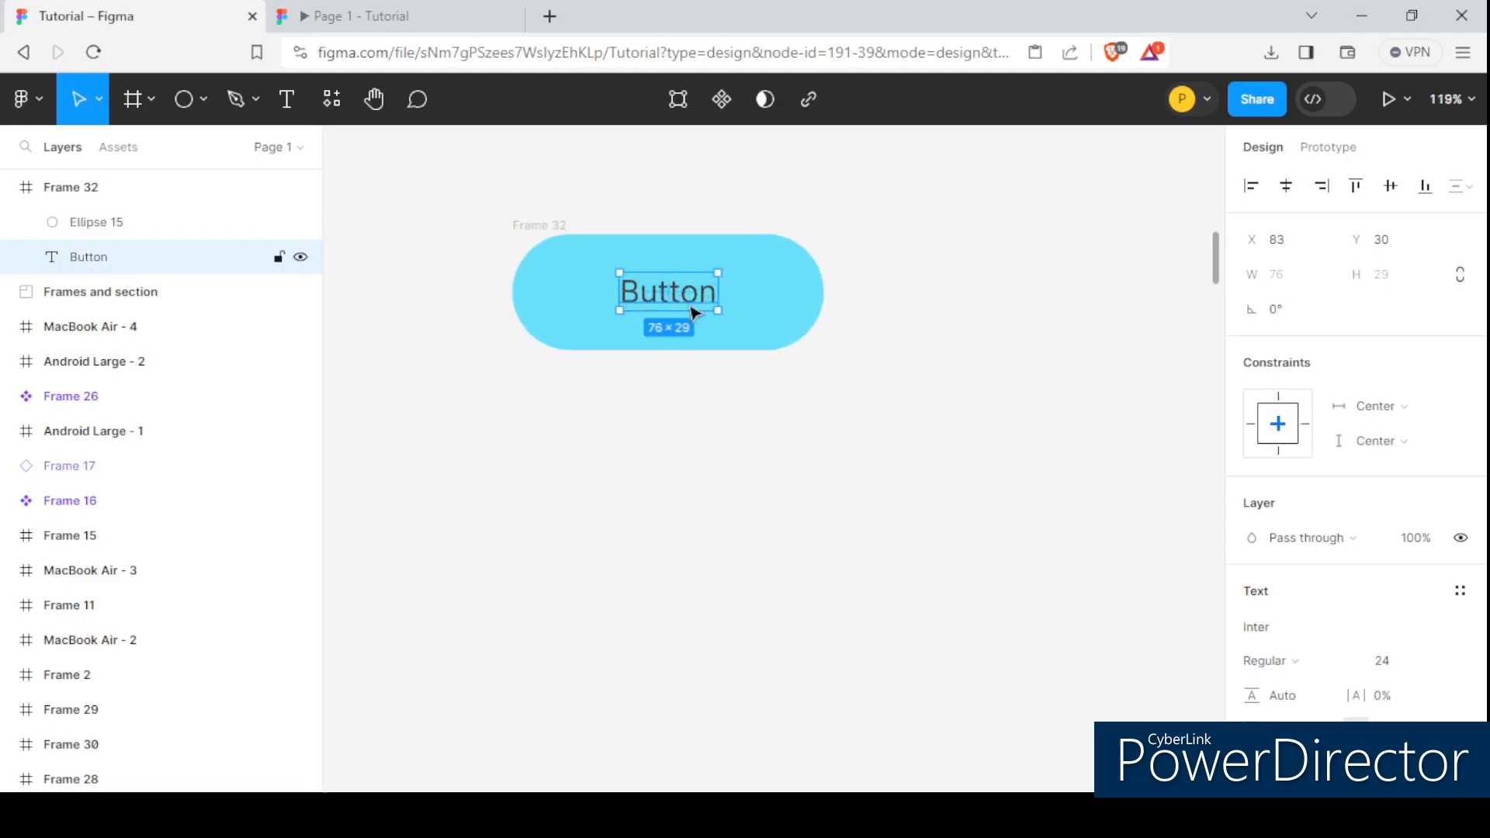
{"action": "key", "text": "ctrl+d"}
{"action": "left_click_drag", "start_coordinate": [693, 301], "coordinate": [685, 257]}
{"action": "scroll", "coordinate": [654, 252], "scroll_direction": "up", "scroll_amount": 3}
{"action": "scroll", "coordinate": [1277, 559], "scroll_direction": "down", "scroll_amount": 4}
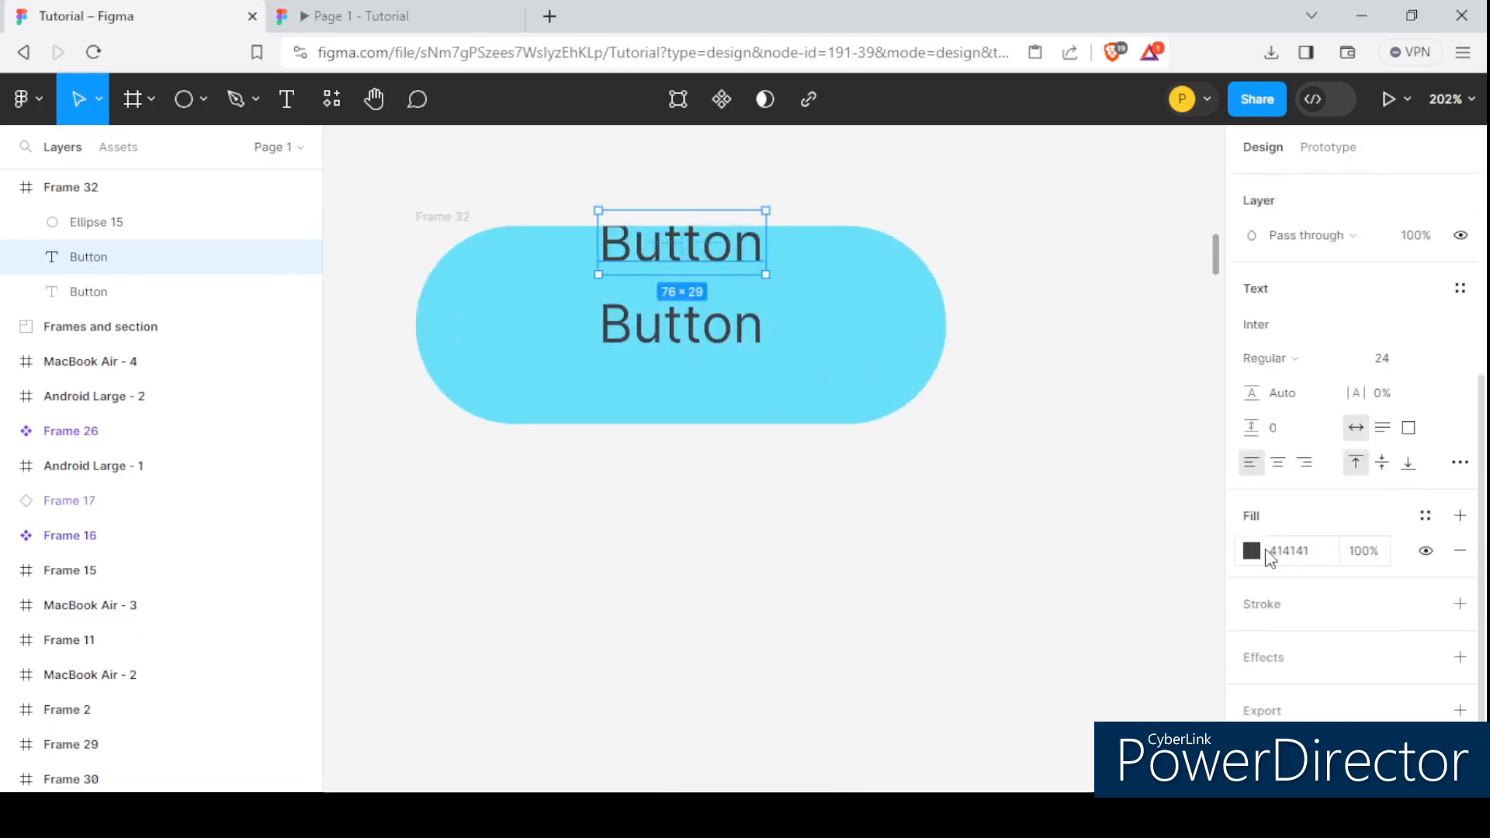
Step: Set the upper text copy's fill to light gray E9E9E9 and move it straight up beyond the frame's upper edge
{"action": "left_click", "coordinate": [1251, 550]}
{"action": "left_click_drag", "start_coordinate": [1004, 304], "coordinate": [952, 260]}
{"action": "mouse_move", "coordinate": [701, 258]}
{"action": "left_mouse_down"}
{"action": "mouse_move", "coordinate": [708, 226]}
{"action": "mouse_move", "coordinate": [713, 256]}
{"action": "left_mouse_up"}
{"action": "key", "text": "Up"}
{"action": "key", "text": "Up"}
{"action": "key", "text": "Up"}
{"action": "key", "text": "Up"}
{"action": "key", "text": "Up"}
{"action": "key", "text": "Up"}
{"action": "key", "text": "Up"}
{"action": "key", "text": "Up"}
{"action": "key", "text": "Up"}
{"action": "key", "text": "Up"}
{"action": "key", "text": "Up"}
{"action": "key", "text": "Up"}
{"action": "key", "text": "Up"}
{"action": "key", "text": "Up"}
{"action": "key", "text": "Up"}
{"action": "key", "text": "Up"}
{"action": "key", "text": "Up"}
{"action": "key", "text": "Up"}
{"action": "key", "text": "Up"}
{"action": "key", "text": "Up"}
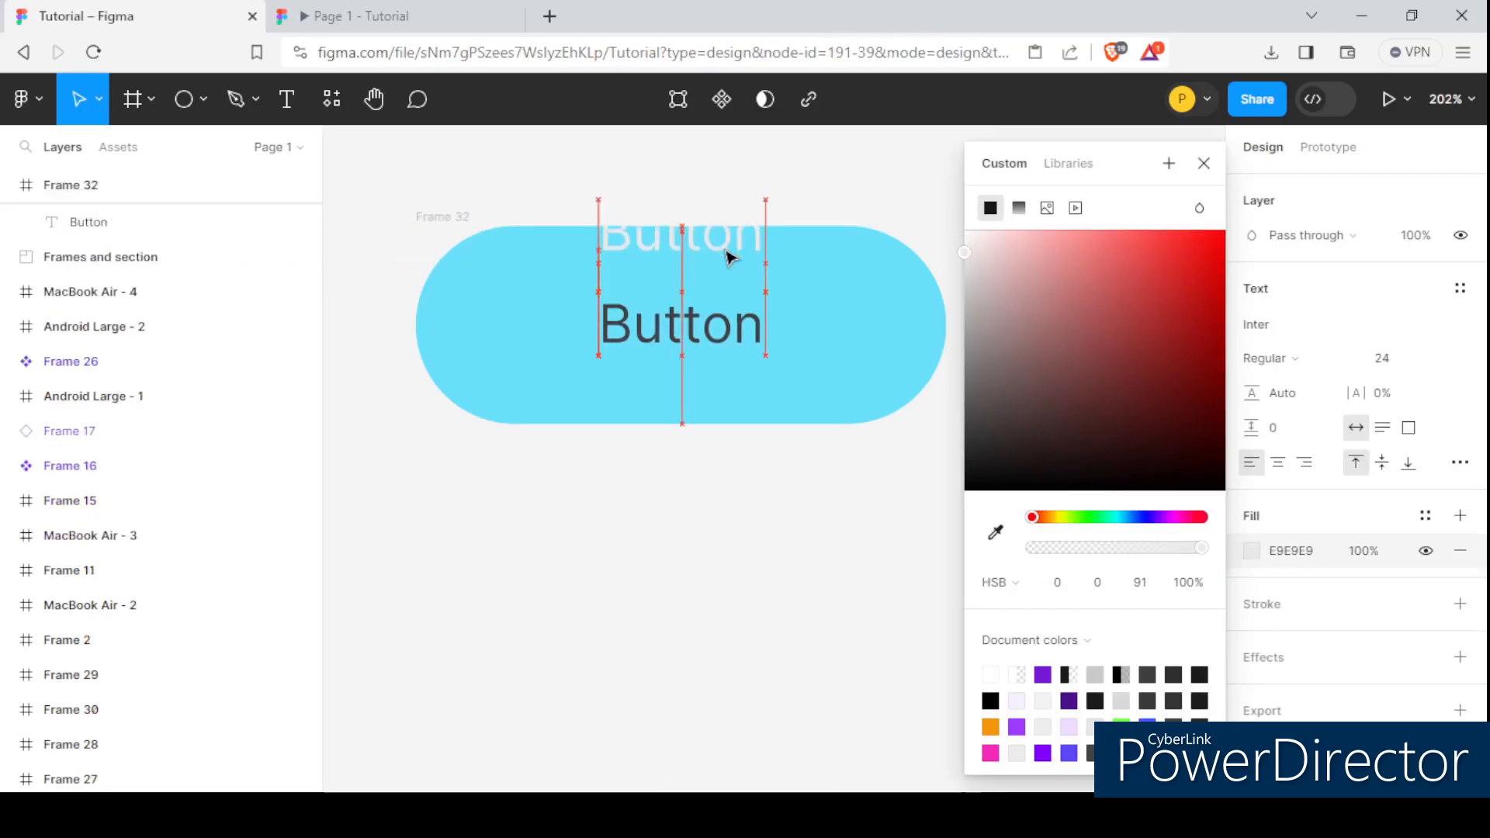
Step: Nudge both Button texts up together by 4 px and group them
{"action": "left_click", "coordinate": [753, 339], "text": "shift"}
{"action": "key", "text": "Up"}
{"action": "key", "text": "Up"}
{"action": "key", "text": "Up"}
{"action": "key", "text": "Up"}
{"action": "key", "text": "ctrl+g"}
Step: Turn the button frame into a component and add a second variant
{"action": "left_click", "coordinate": [713, 196]}
{"action": "scroll", "coordinate": [646, 226], "scroll_direction": "down", "scroll_amount": 4}
{"action": "scroll", "coordinate": [618, 233], "scroll_direction": "up", "scroll_amount": 2}
{"action": "left_click", "coordinate": [560, 217]}
{"action": "scroll", "coordinate": [560, 217], "scroll_direction": "up", "scroll_amount": 3}
{"action": "scroll", "coordinate": [758, 259], "scroll_direction": "down", "scroll_amount": 3}
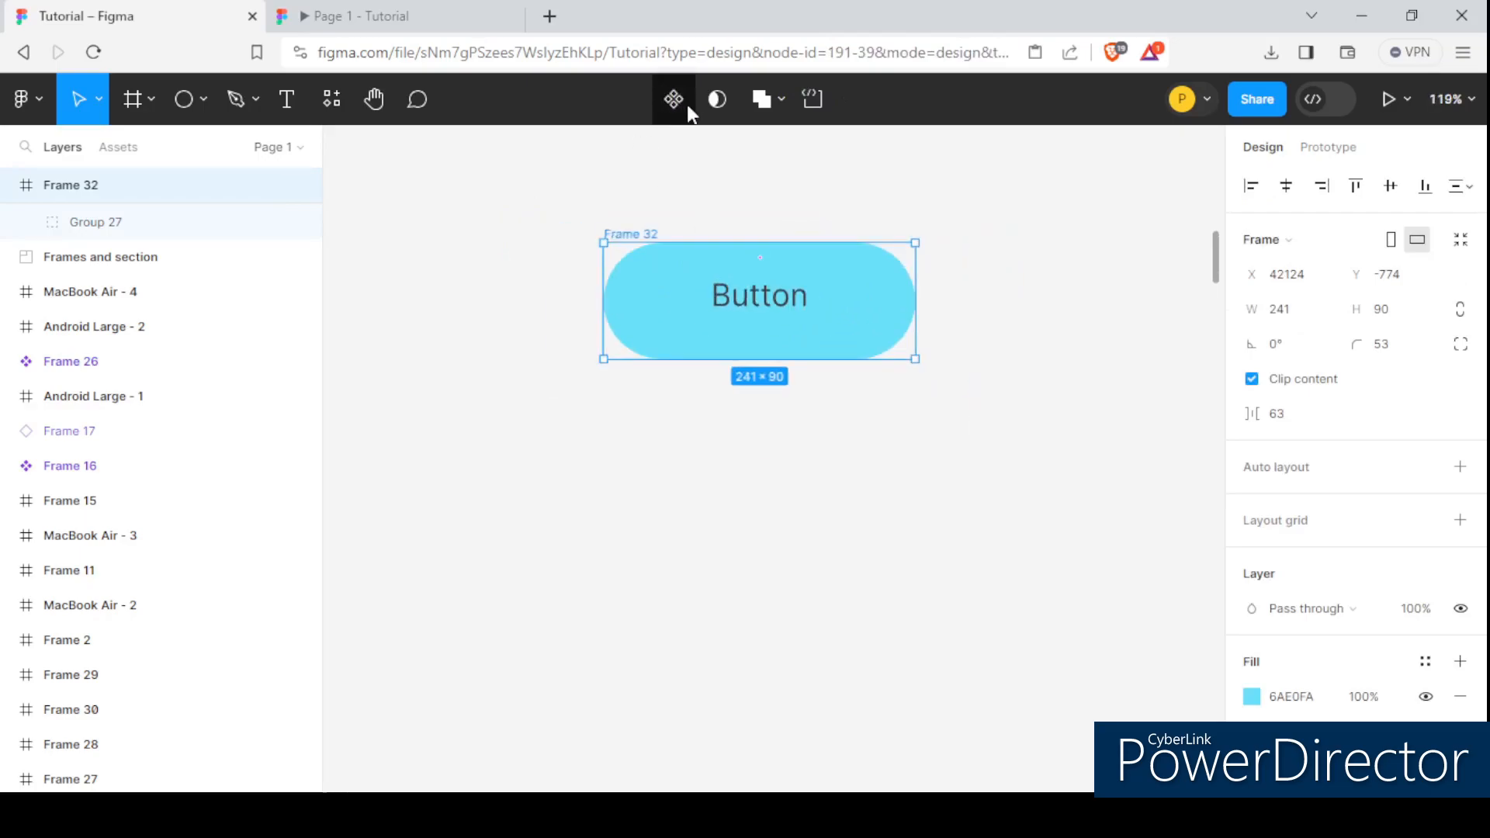
{"action": "scroll", "coordinate": [740, 273], "scroll_direction": "up", "scroll_amount": 2}
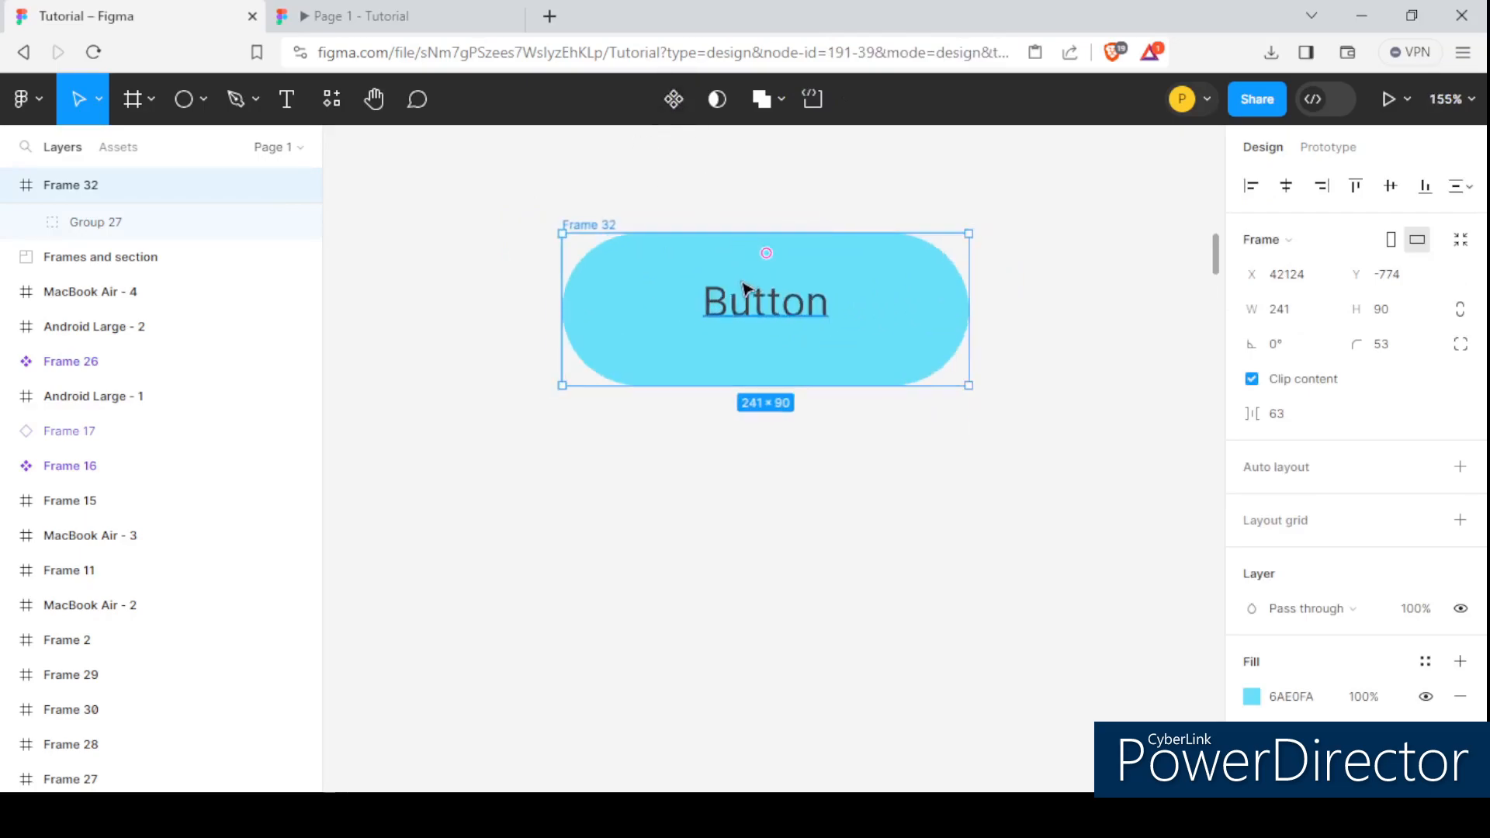
{"action": "left_click", "coordinate": [674, 98]}
{"action": "left_click", "coordinate": [674, 99]}
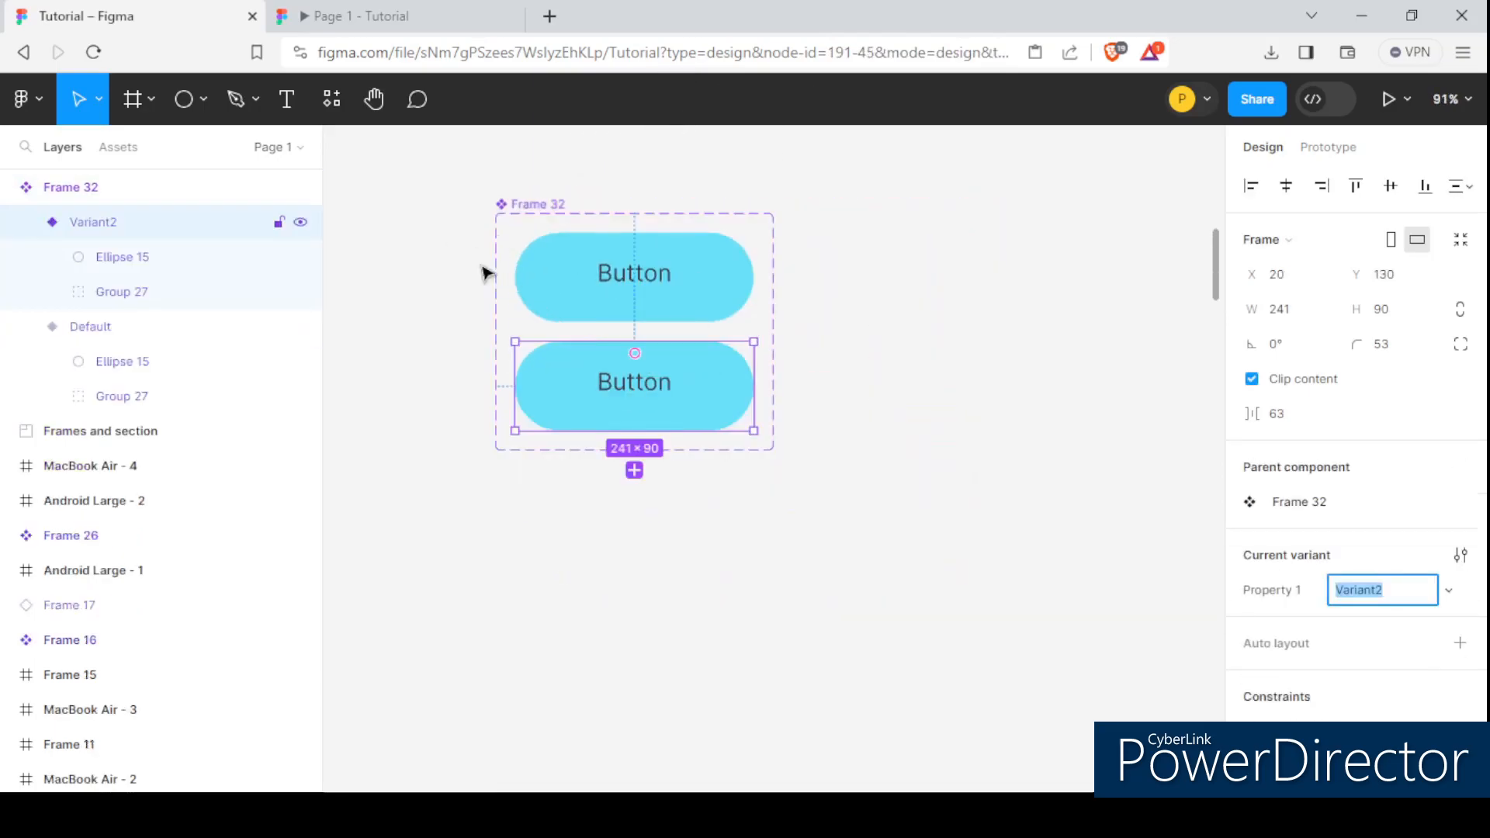
Step: Set the fill of the Default variant's hidden circle to near-black 141414
{"action": "scroll", "coordinate": [564, 405], "scroll_direction": "down", "scroll_amount": 3}
{"action": "scroll", "coordinate": [565, 406], "scroll_direction": "right", "scroll_amount": 2}
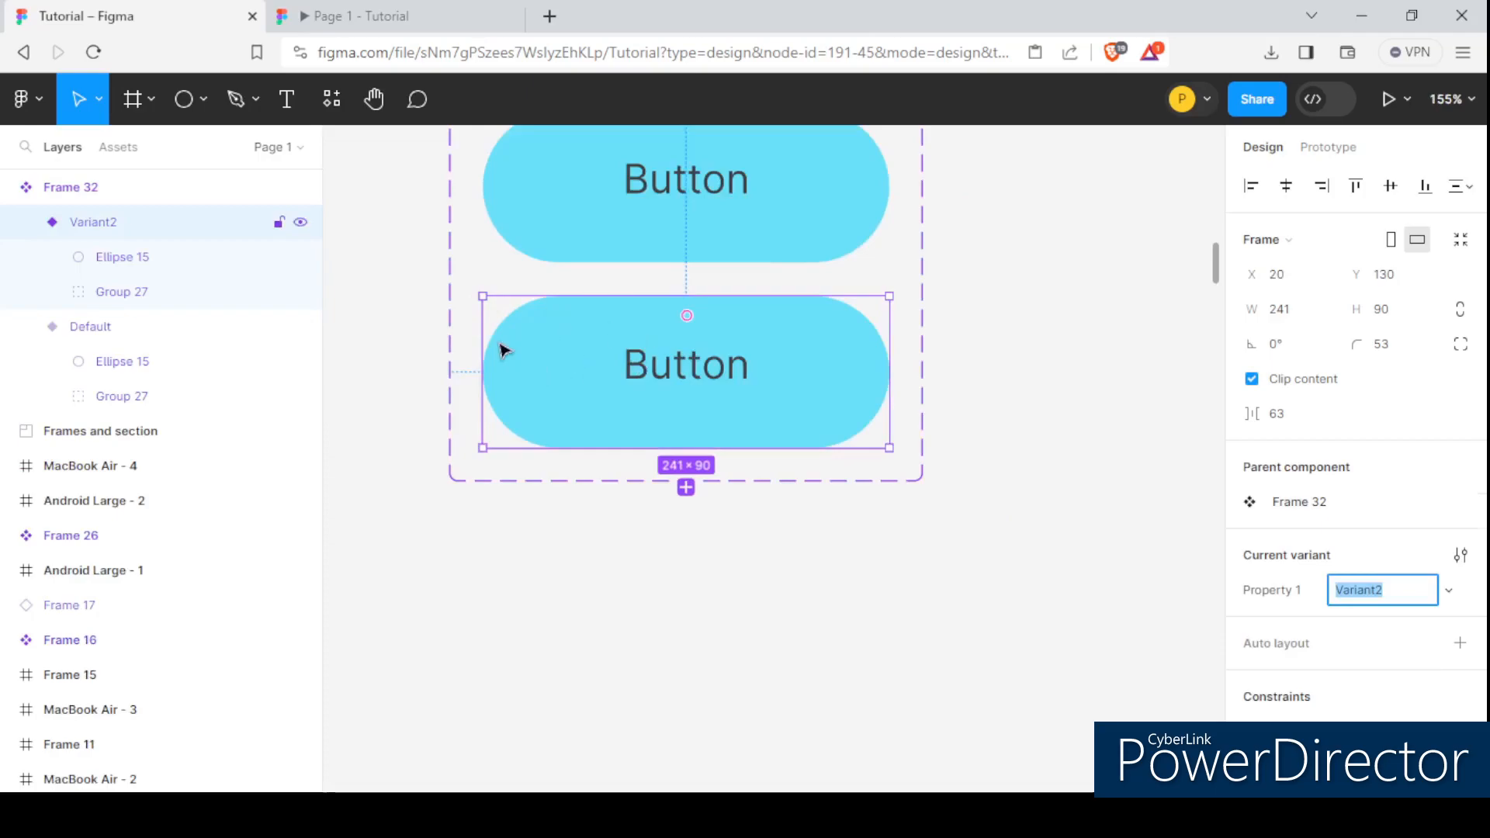
{"action": "left_click", "coordinate": [505, 316]}
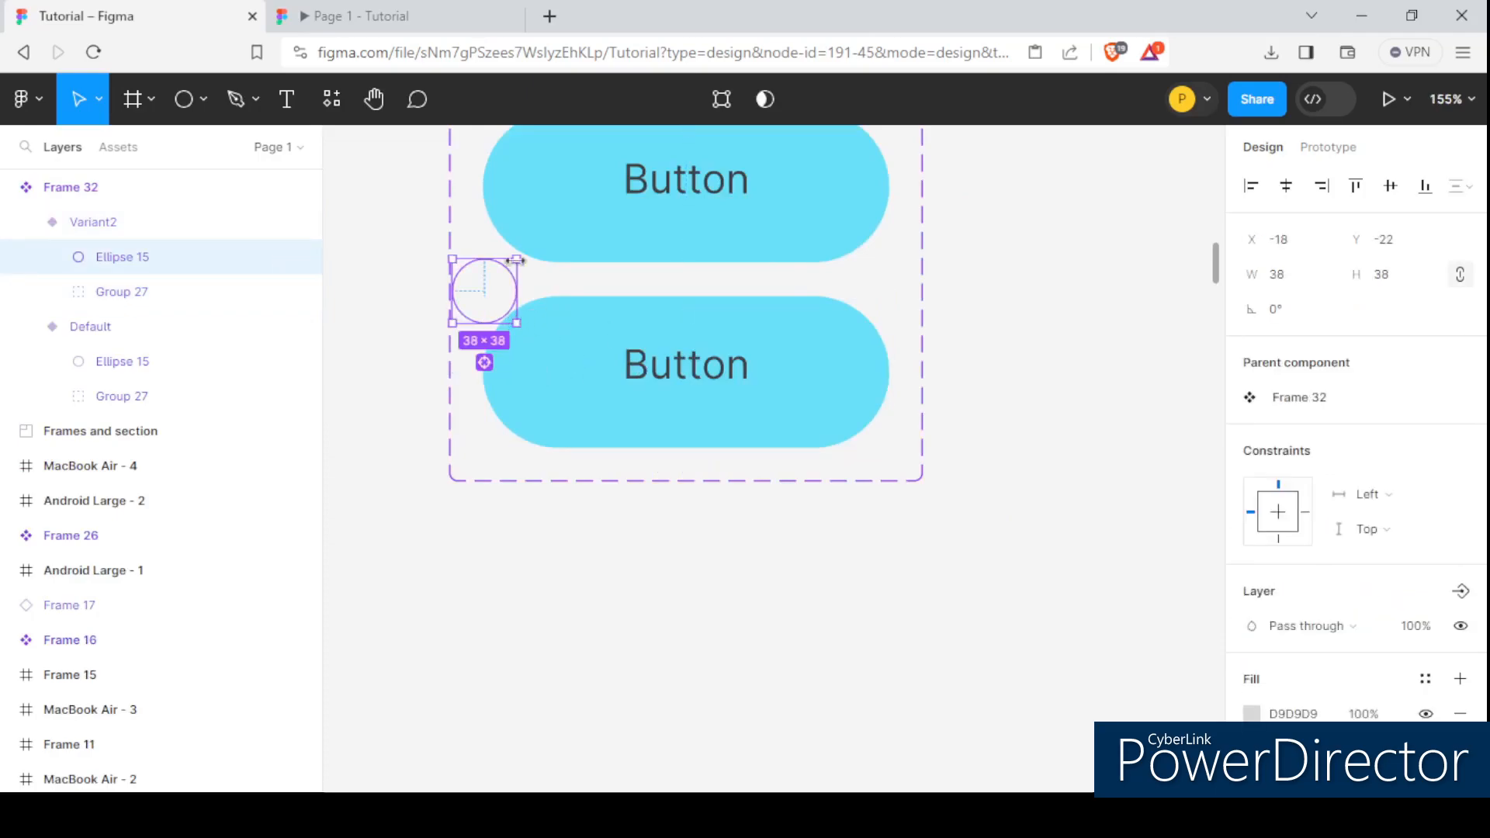
{"action": "scroll", "coordinate": [497, 194], "scroll_direction": "up", "scroll_amount": 3}
{"action": "left_click", "coordinate": [490, 256]}
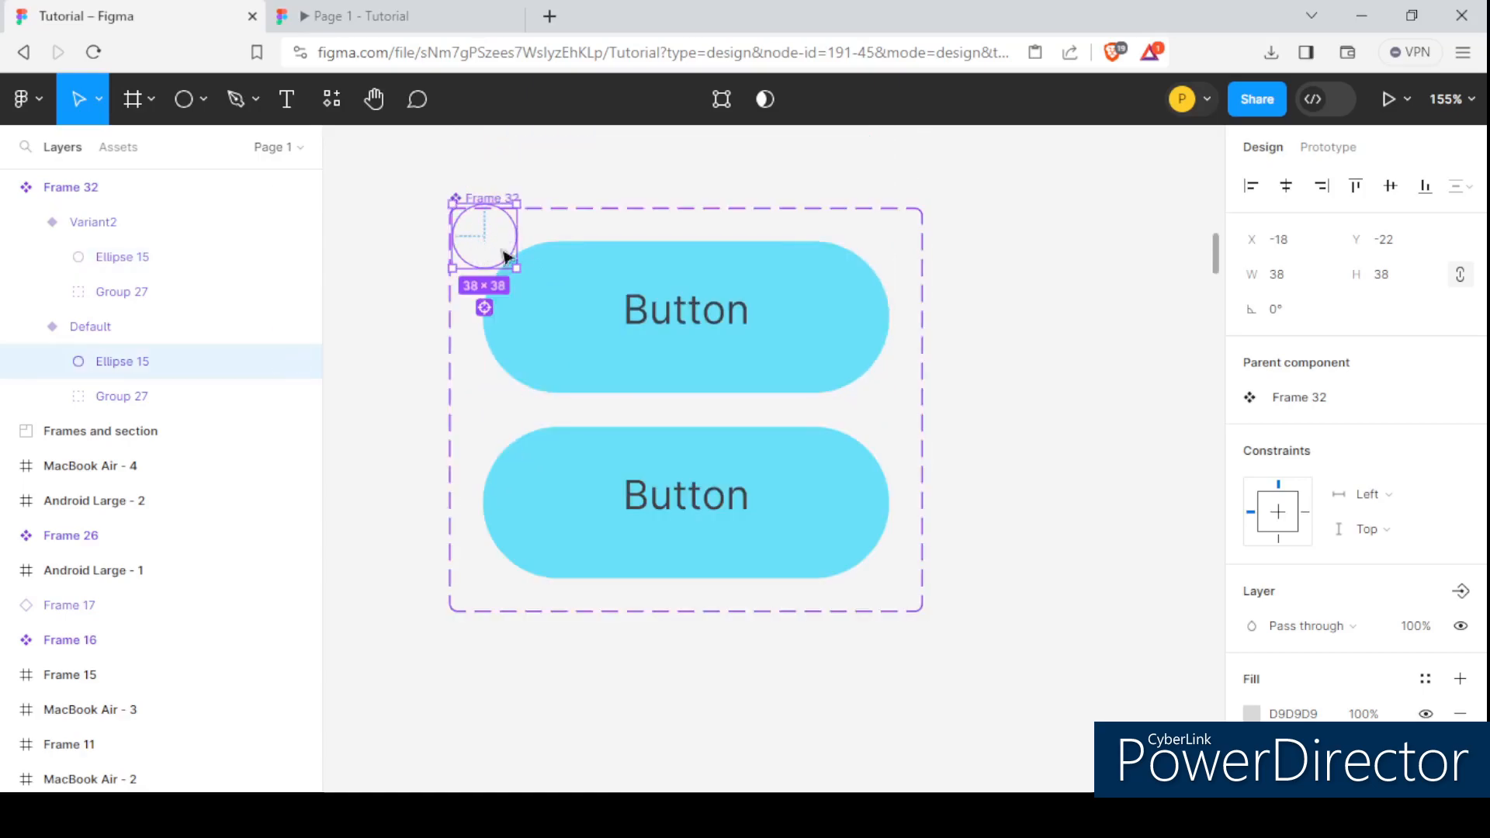
{"action": "scroll", "coordinate": [1256, 582], "scroll_direction": "down", "scroll_amount": 3}
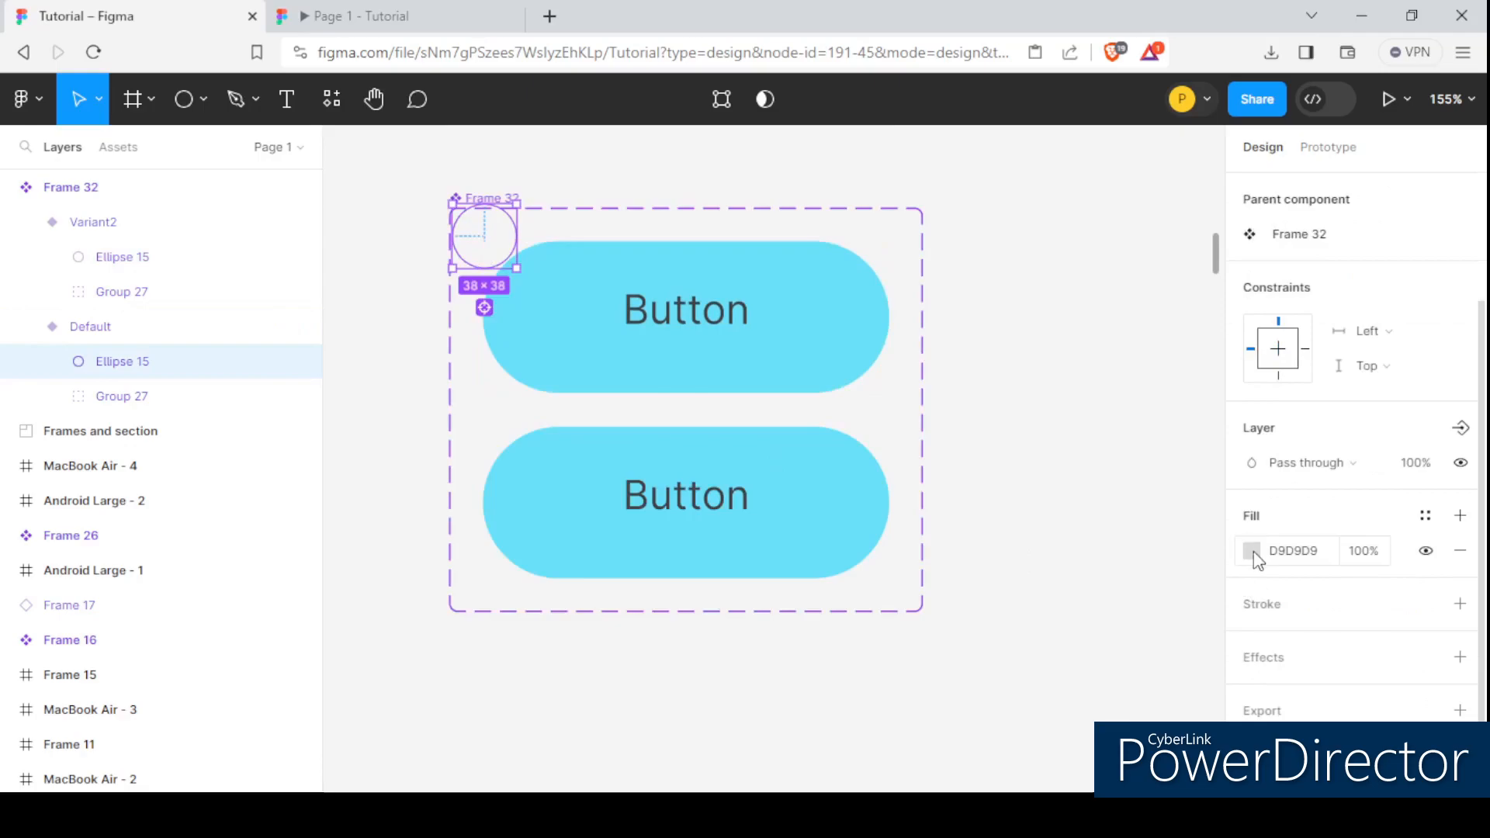
{"action": "left_click", "coordinate": [1251, 550]}
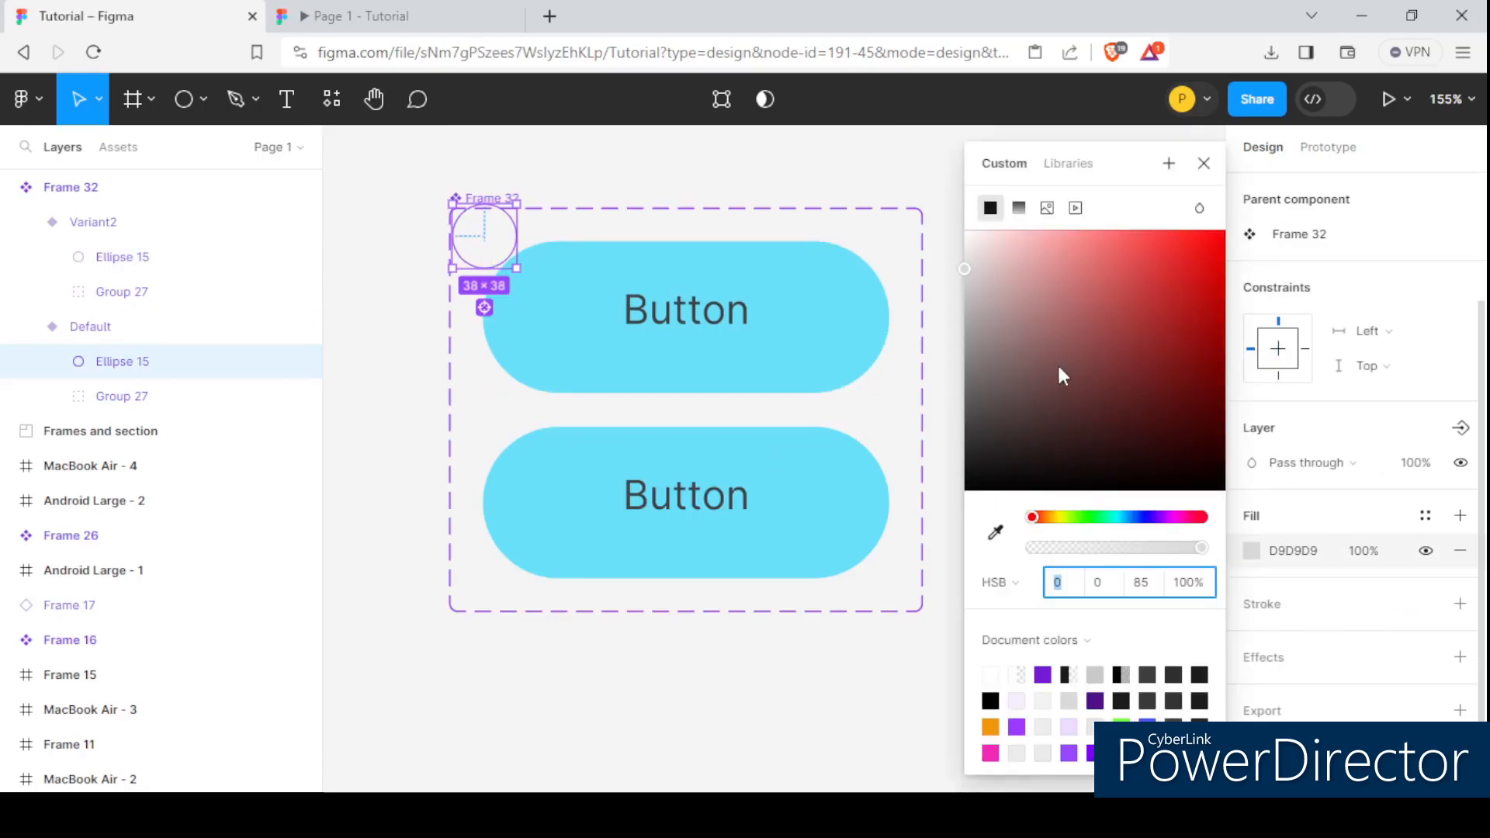
{"action": "left_click", "coordinate": [987, 454]}
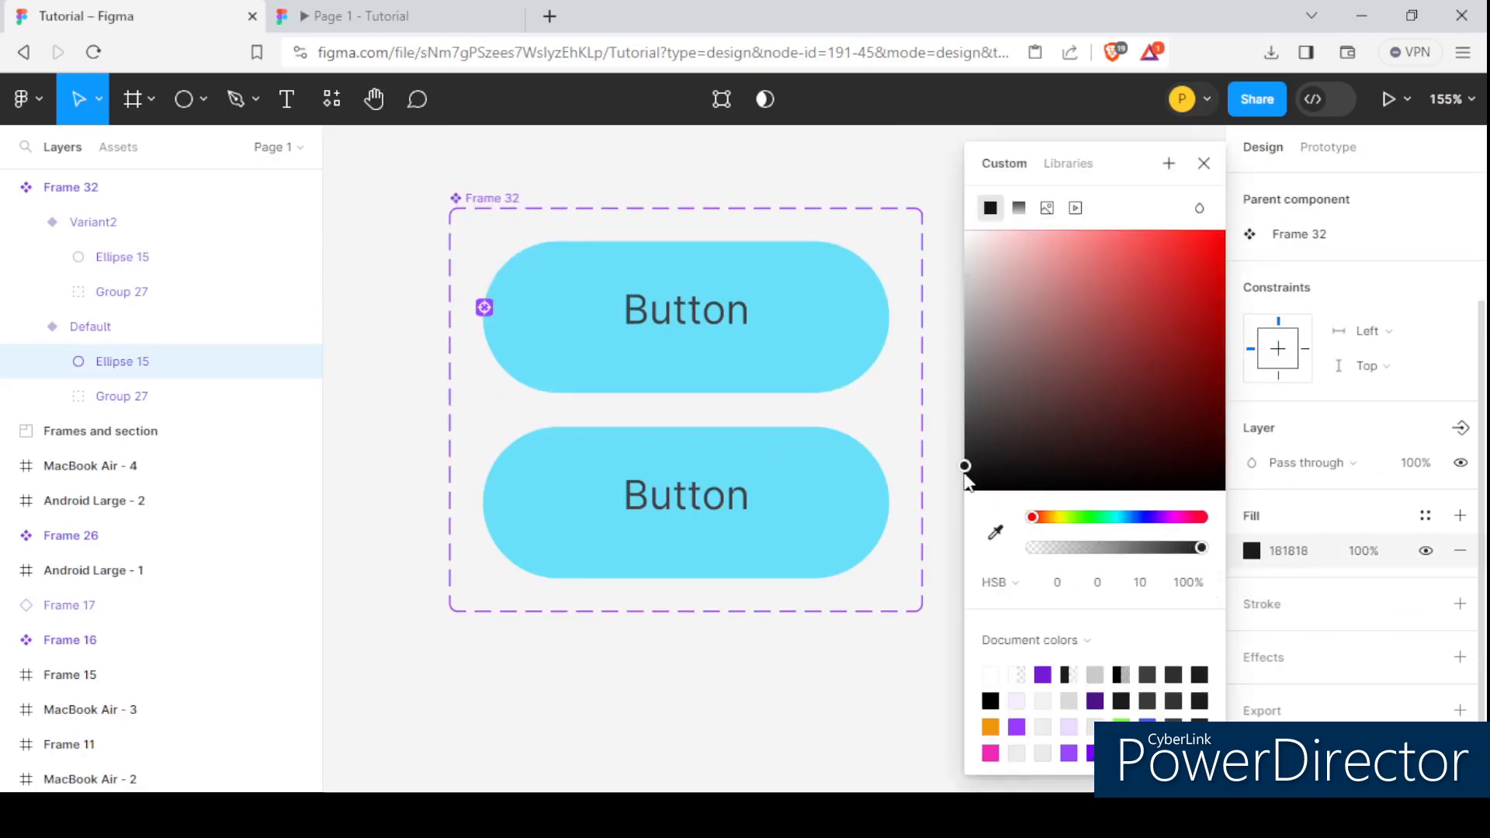
{"action": "left_click", "coordinate": [1006, 459]}
{"action": "left_click_drag", "start_coordinate": [925, 481], "coordinate": [925, 486]}
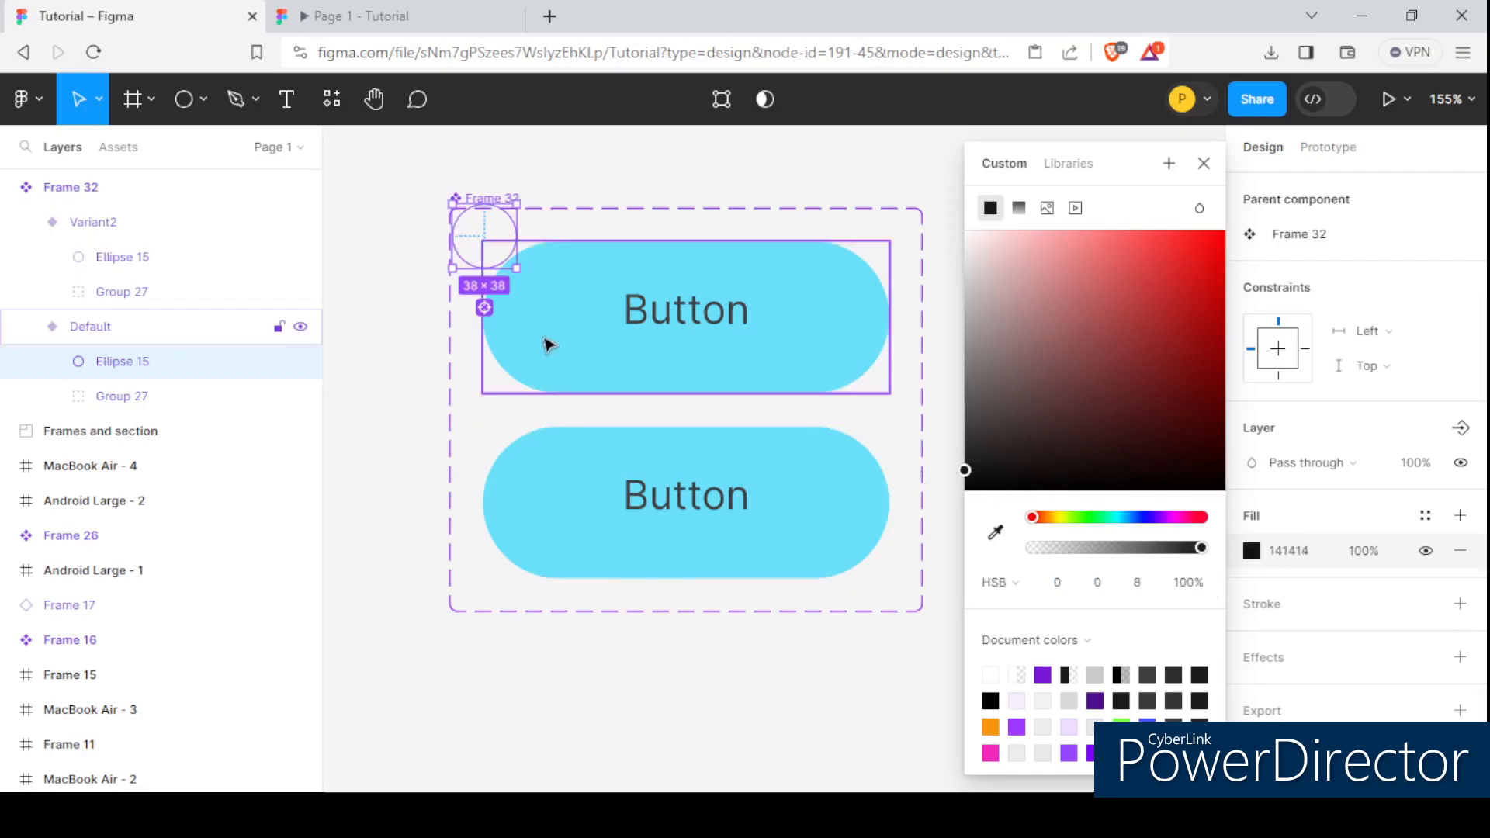
Step: Try to give the second variant's hidden circle the same 141414 fill as the Default variant's circle
{"action": "scroll", "coordinate": [541, 343], "scroll_direction": "down", "scroll_amount": 3}
{"action": "left_click", "coordinate": [506, 381]}
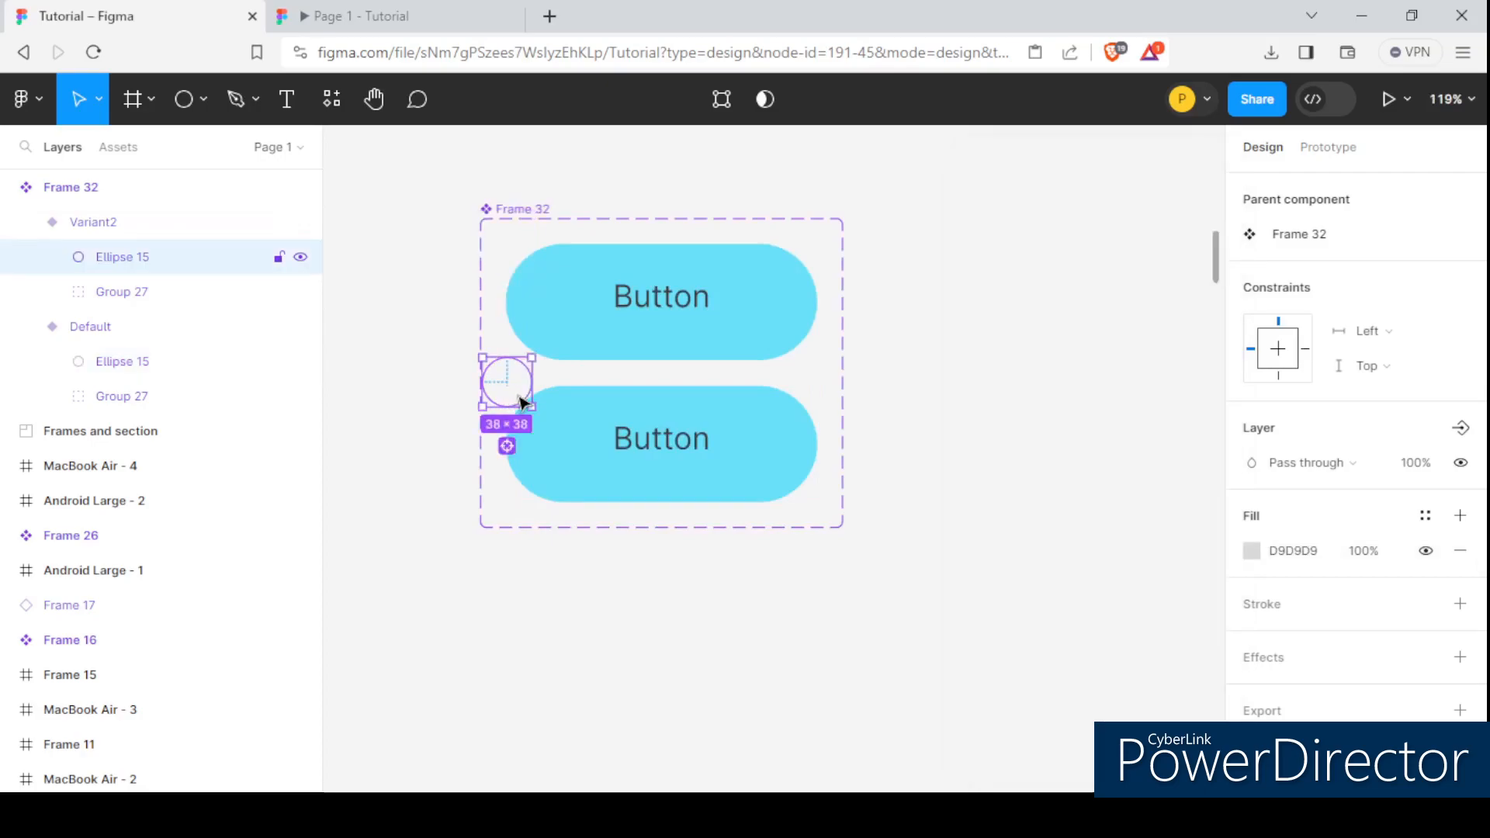
{"action": "left_click", "coordinate": [504, 236]}
{"action": "left_click", "coordinate": [1286, 564]}
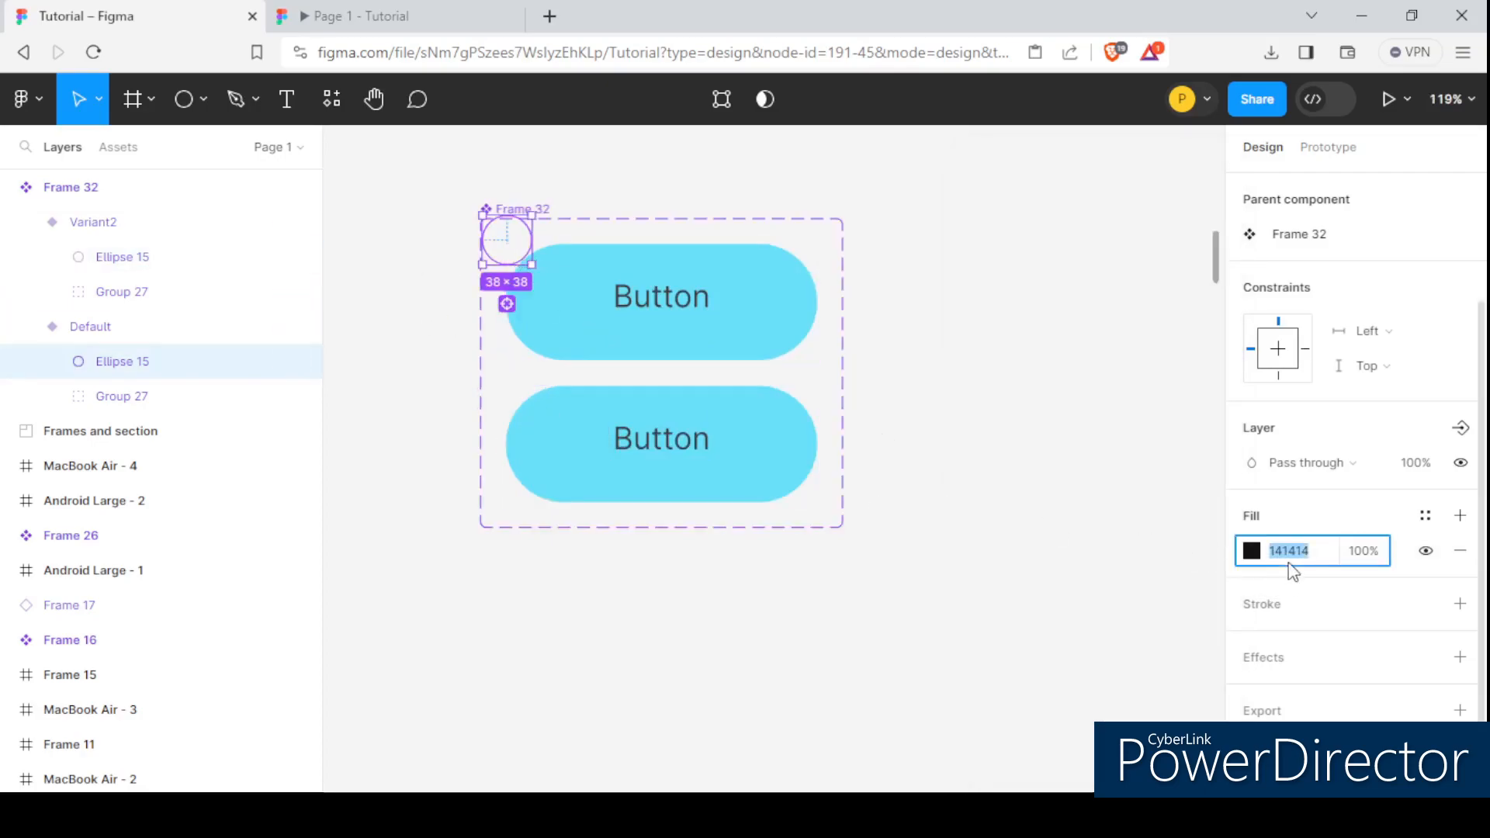
{"action": "left_click", "coordinate": [506, 379]}
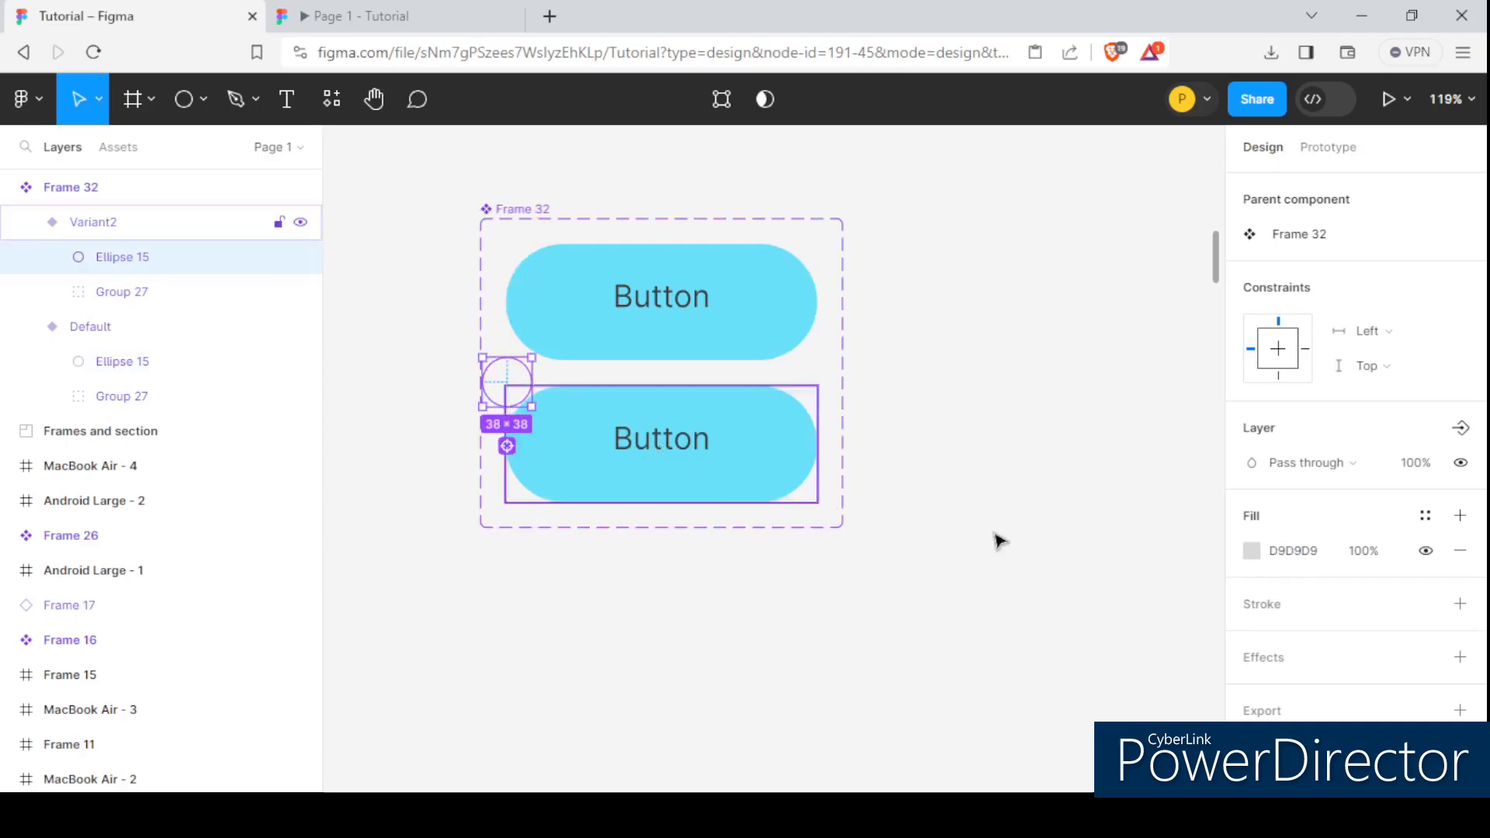
{"action": "left_click", "coordinate": [1298, 553]}
{"action": "type", "text": "D9D9D9"}
{"action": "key", "text": "Return"}
{"action": "scroll", "coordinate": [1297, 553], "scroll_direction": "up", "scroll_amount": 2}
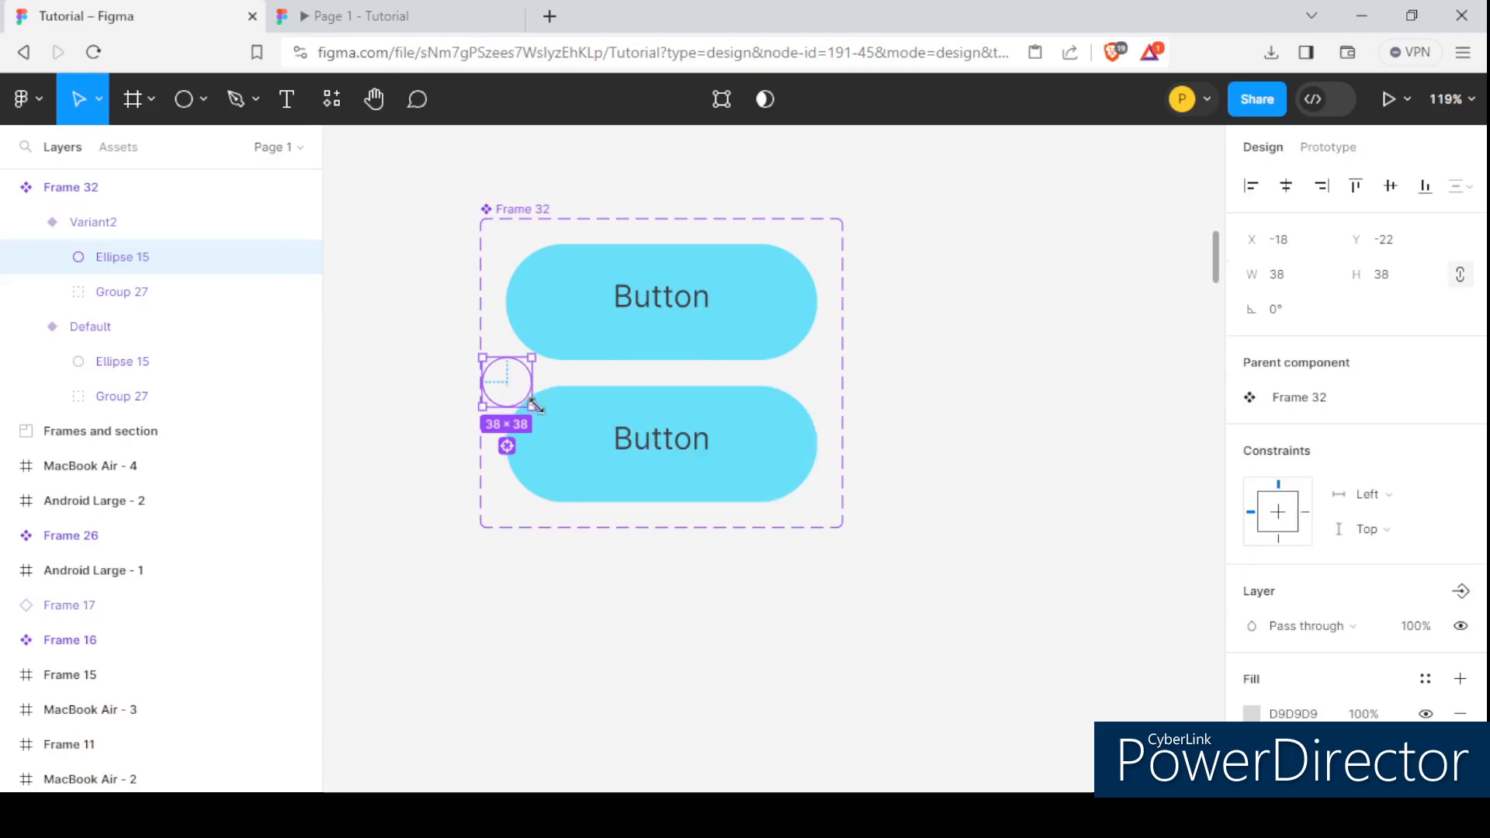
Step: Move the second variant's text group straight down to Y 28 so the light copy replaces the dark label
{"action": "double_click", "coordinate": [683, 440]}
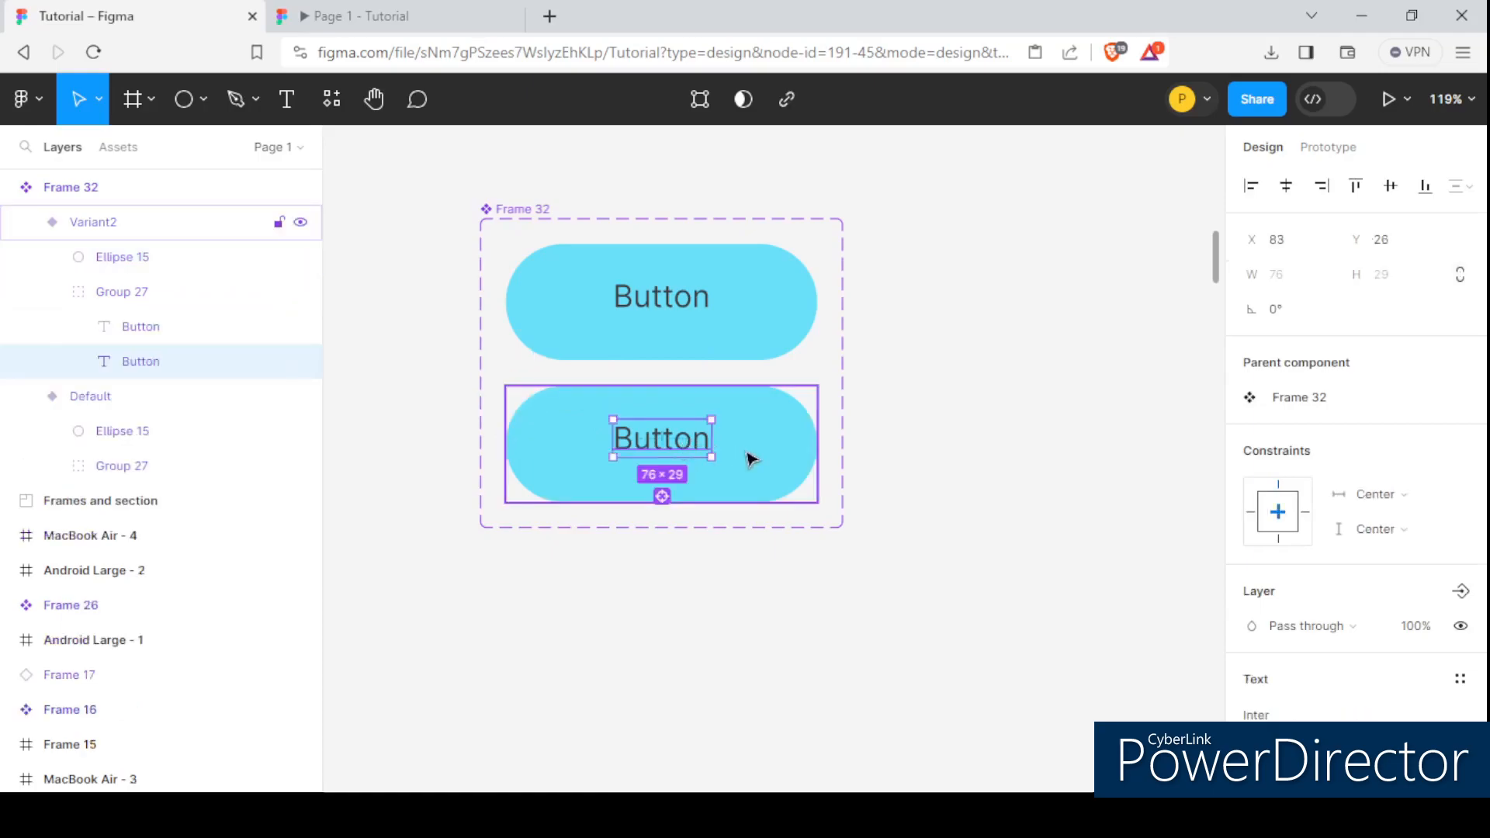
{"action": "left_click", "coordinate": [659, 444]}
{"action": "double_click", "coordinate": [658, 444]}
{"action": "key", "text": "shift+Down"}
{"action": "key", "text": "shift+Down"}
{"action": "key", "text": "shift+Down"}
{"action": "key", "text": "shift+Down"}
{"action": "key", "text": "shift+Down"}
{"action": "key", "text": "shift+Down"}
{"action": "key", "text": "shift+Down"}
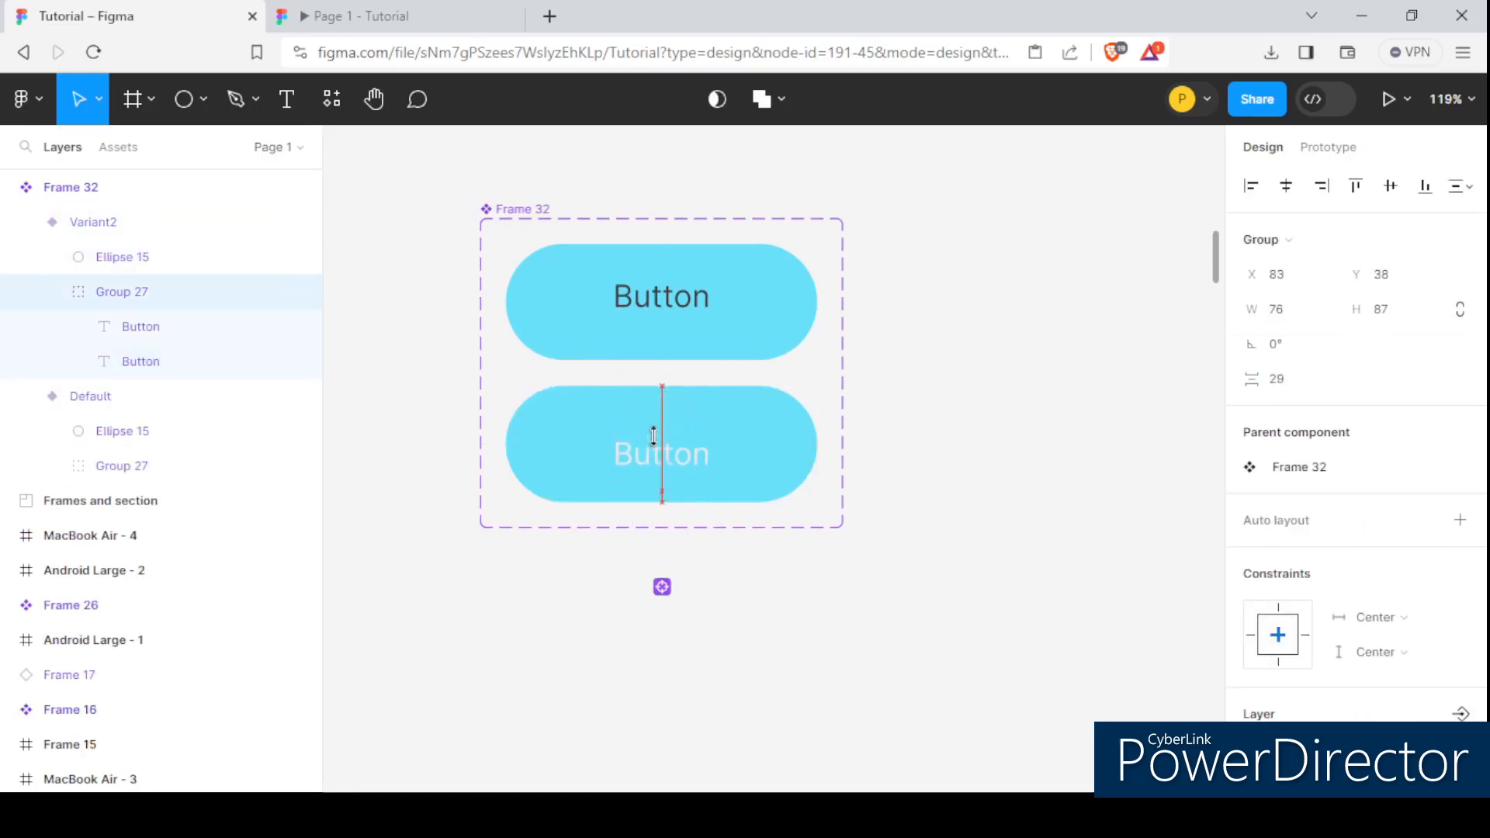
{"action": "key", "text": "shift+Up"}
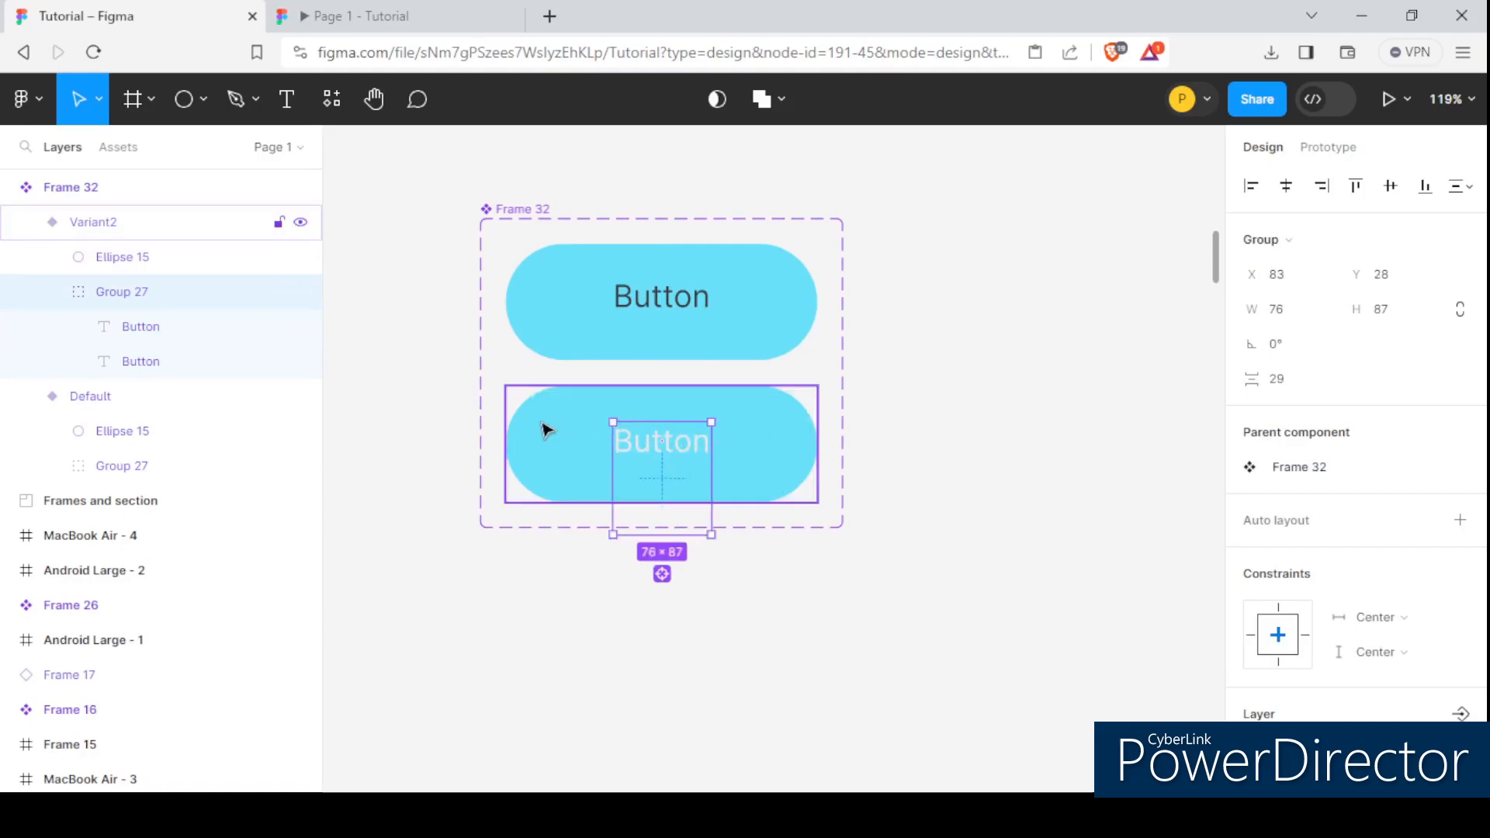
Step: Enlarge the second variant's circle to about 274 × 274 px to cover the button, and send it behind the text group
{"action": "left_click", "coordinate": [529, 397]}
{"action": "left_click_drag", "start_coordinate": [558, 407], "coordinate": [835, 522]}
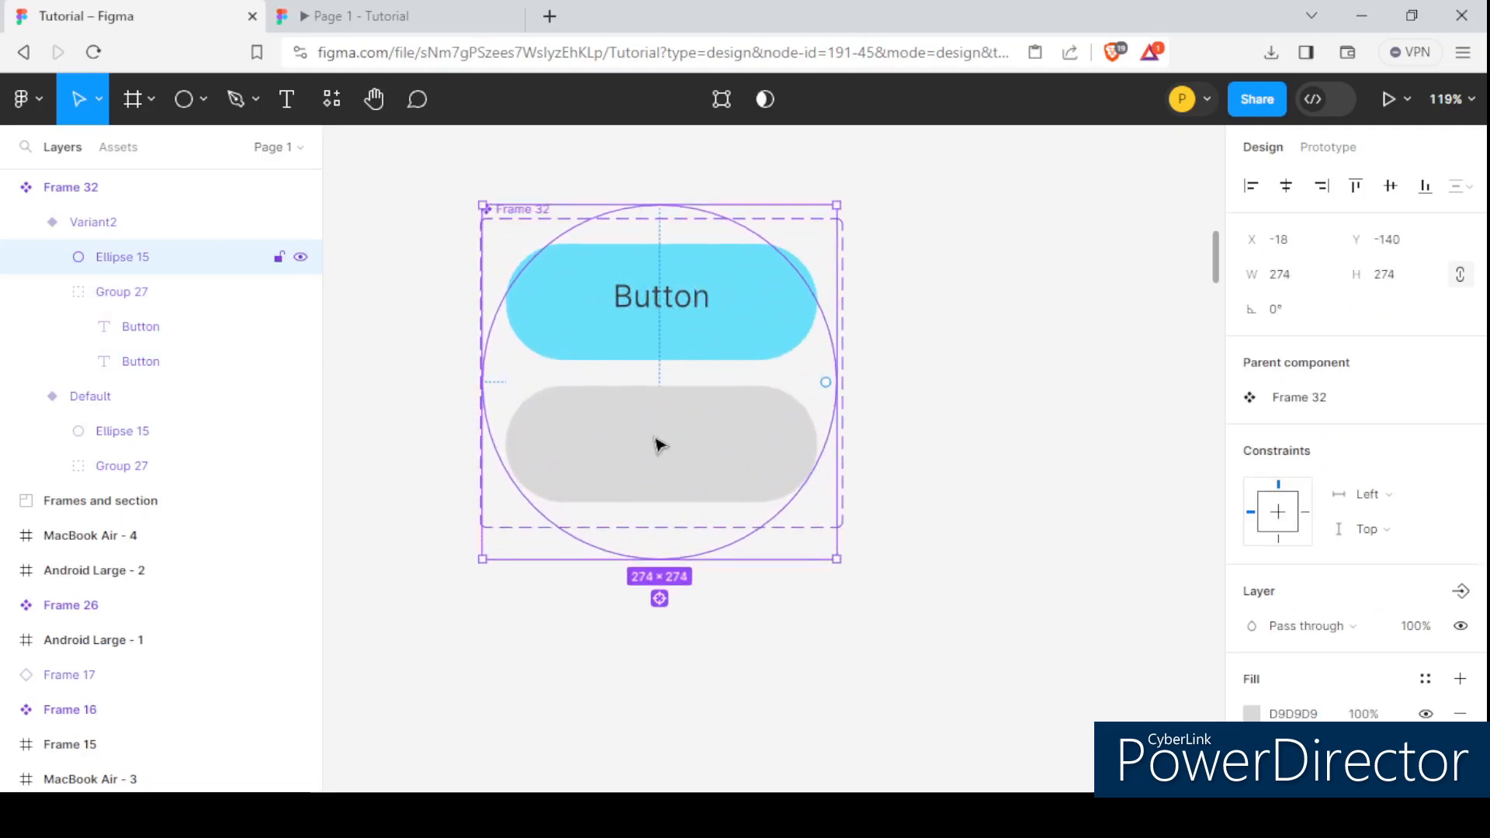
{"action": "scroll", "coordinate": [661, 446], "scroll_direction": "up", "scroll_amount": 2}
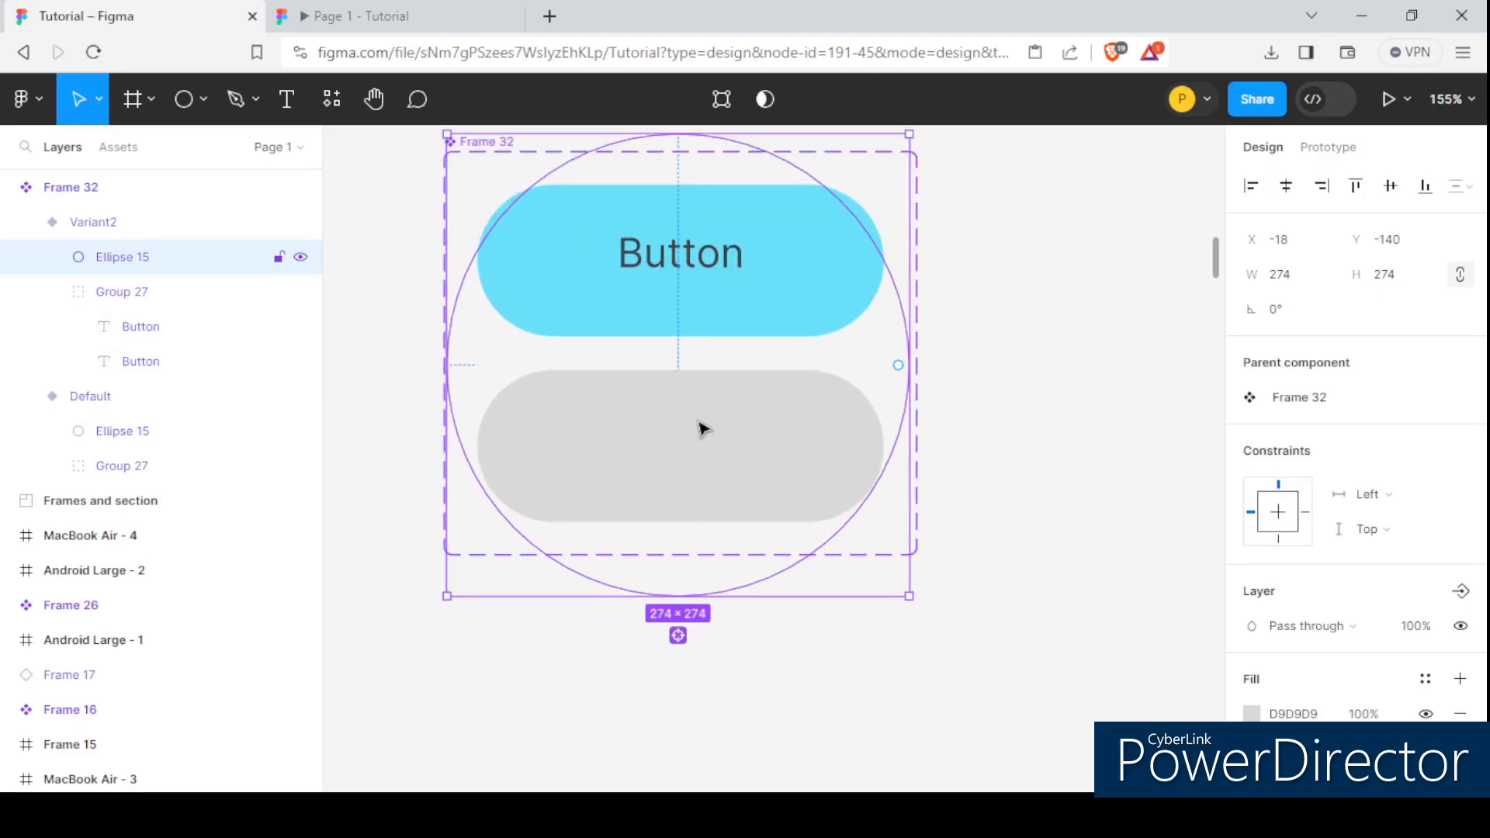
{"action": "right_click", "coordinate": [661, 424]}
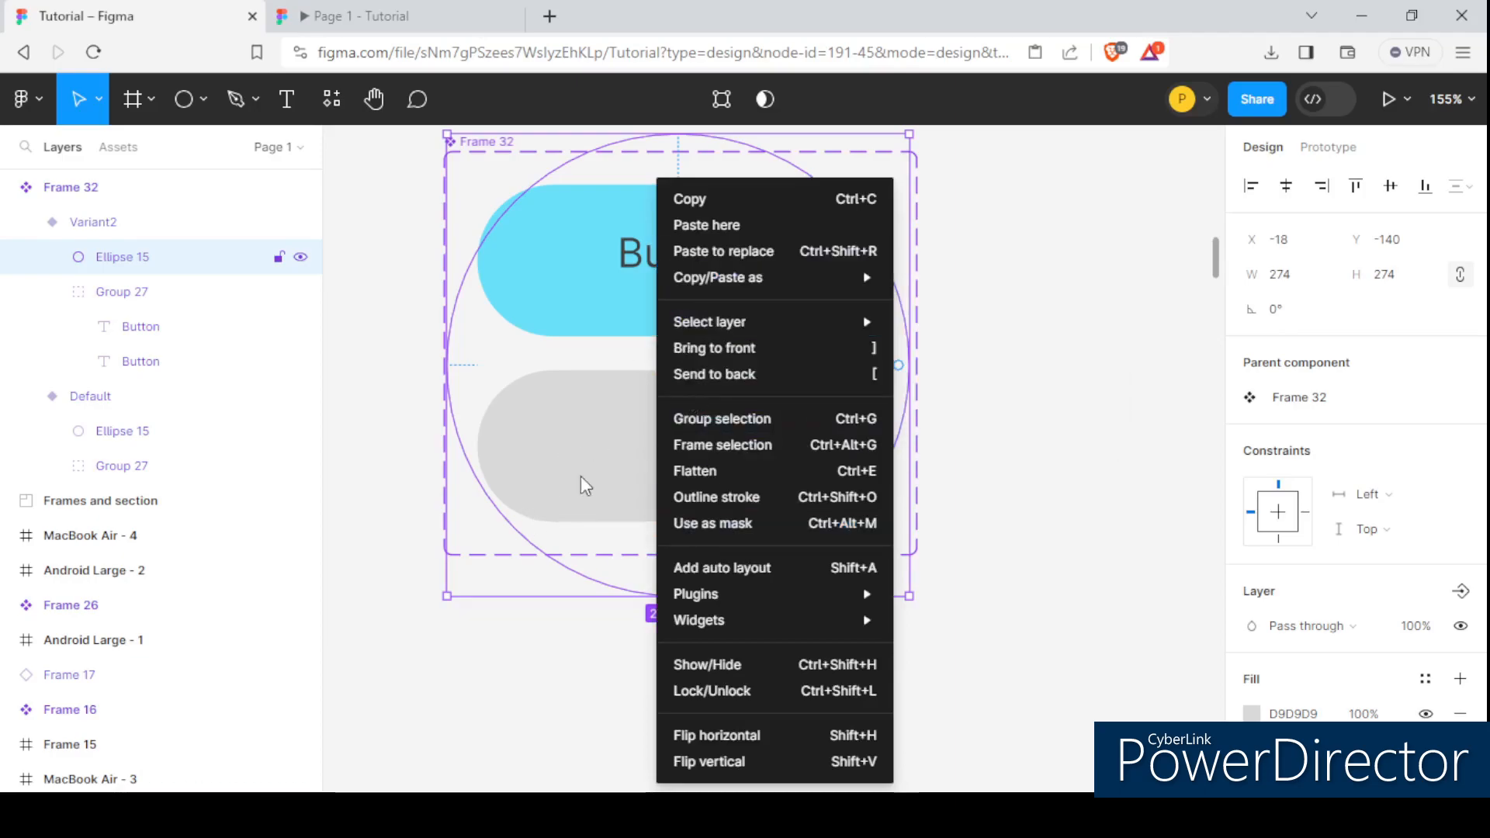
{"action": "left_click", "coordinate": [724, 373]}
{"action": "left_click", "coordinate": [1076, 436]}
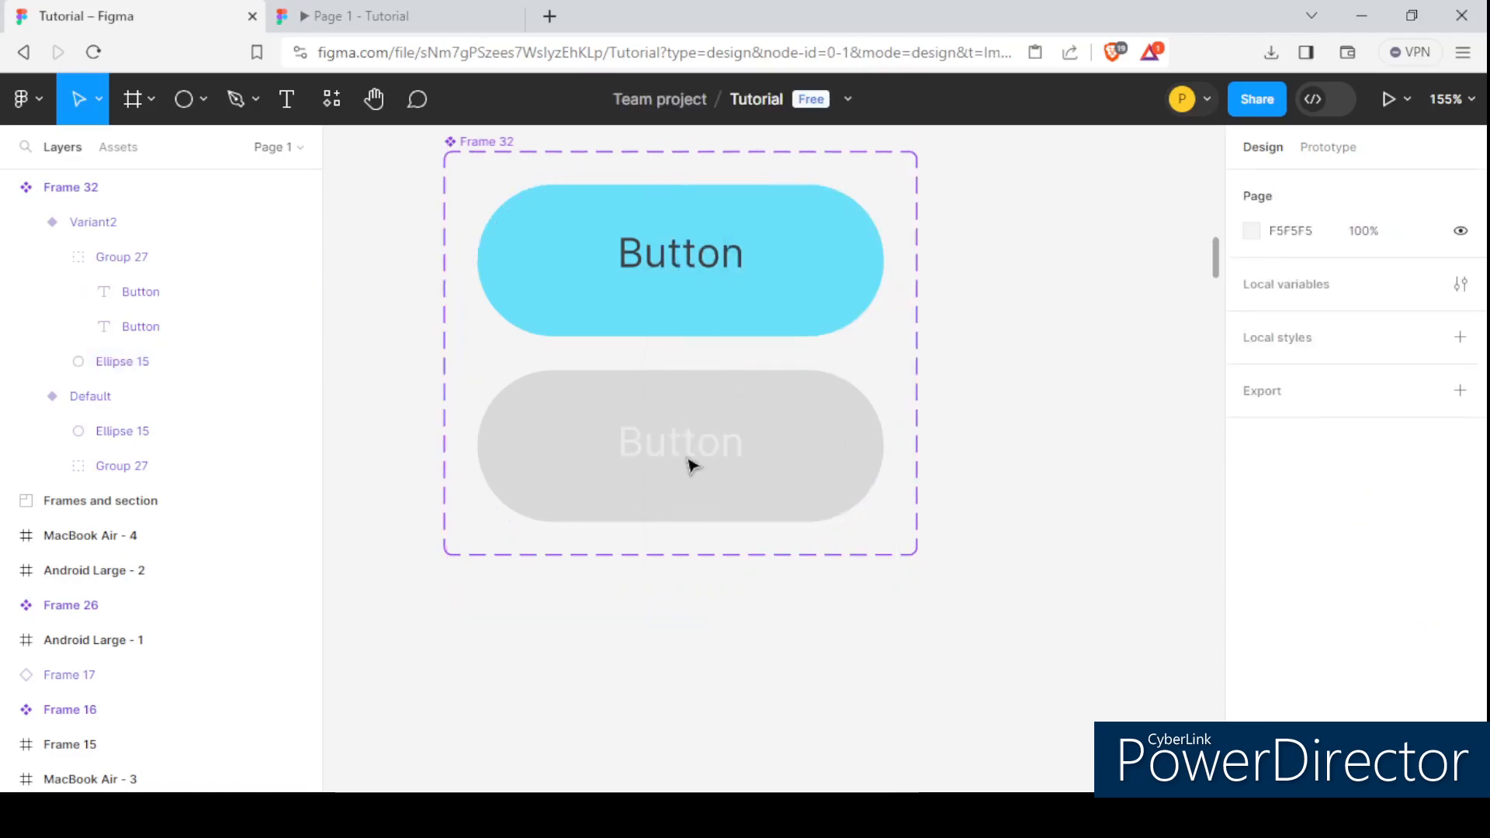
Step: Set the fill of the second variant's enlarged circle to 141414
{"action": "left_click", "coordinate": [832, 473]}
{"action": "scroll", "coordinate": [1397, 543], "scroll_direction": "down", "scroll_amount": 2}
{"action": "left_click", "coordinate": [1250, 553]}
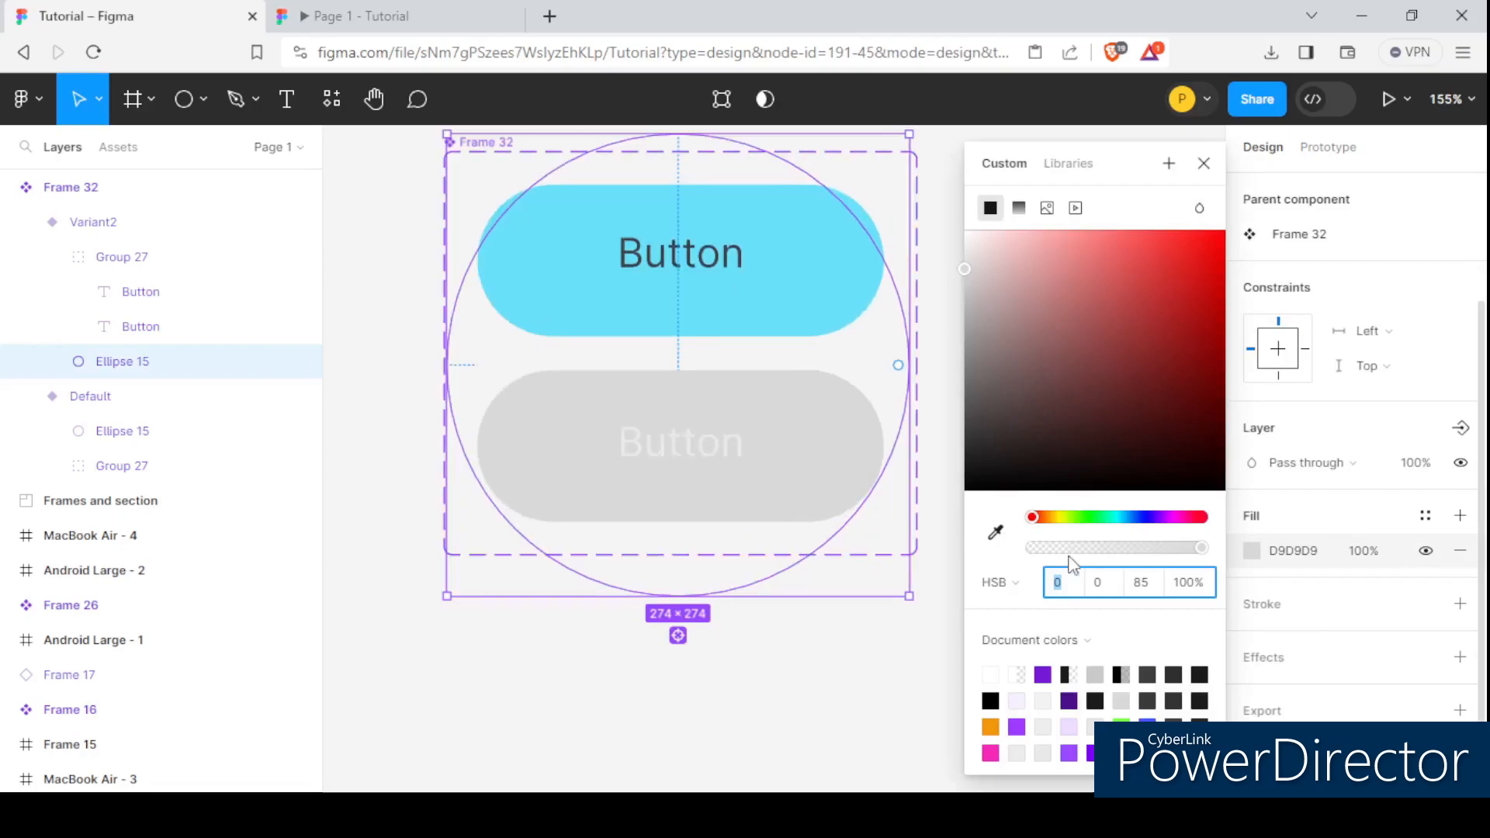
{"action": "left_click", "coordinate": [1292, 552]}
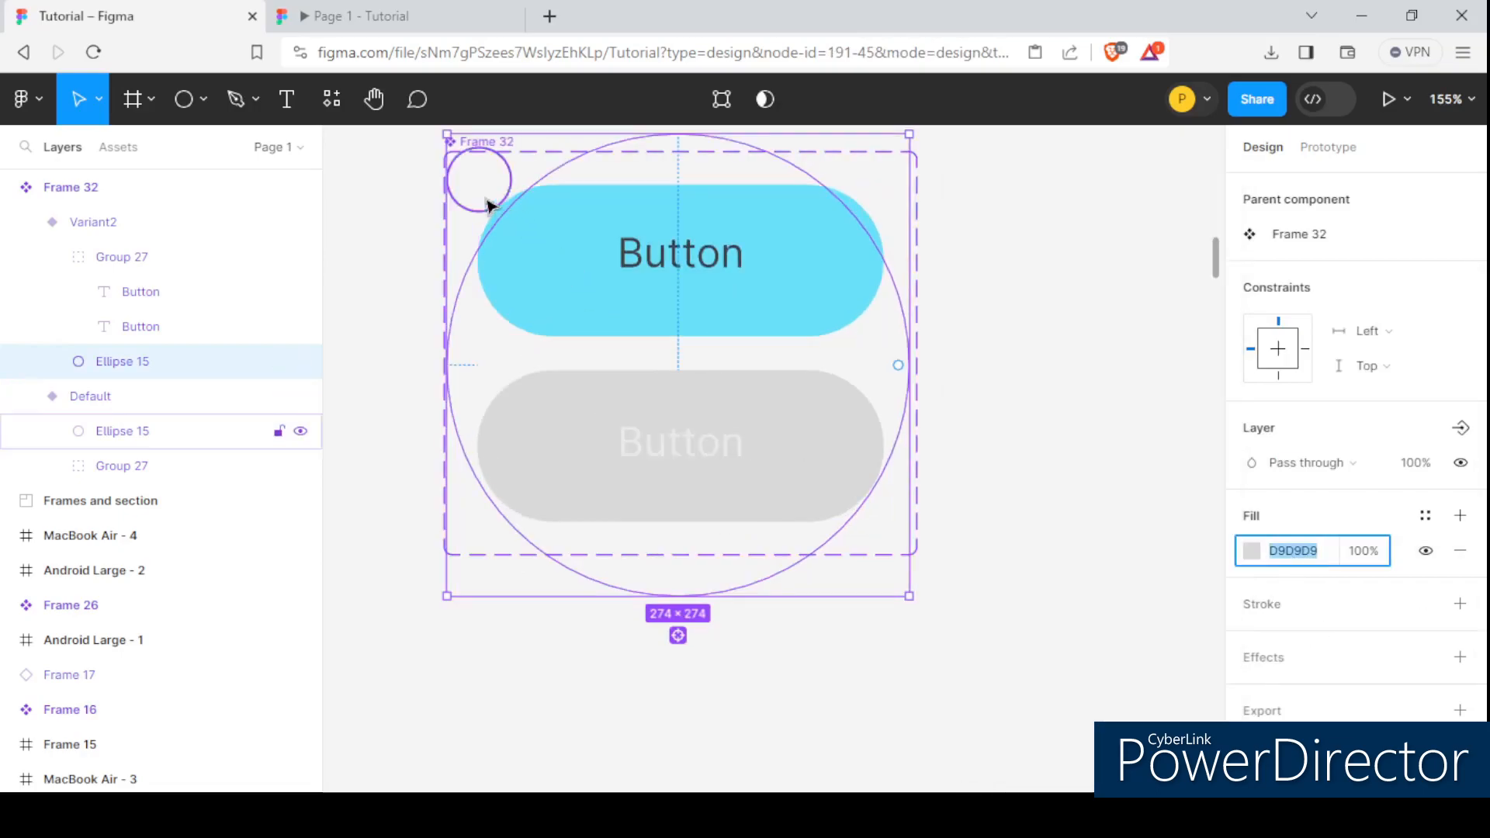
{"action": "left_click", "coordinate": [491, 196]}
{"action": "left_click", "coordinate": [491, 196]}
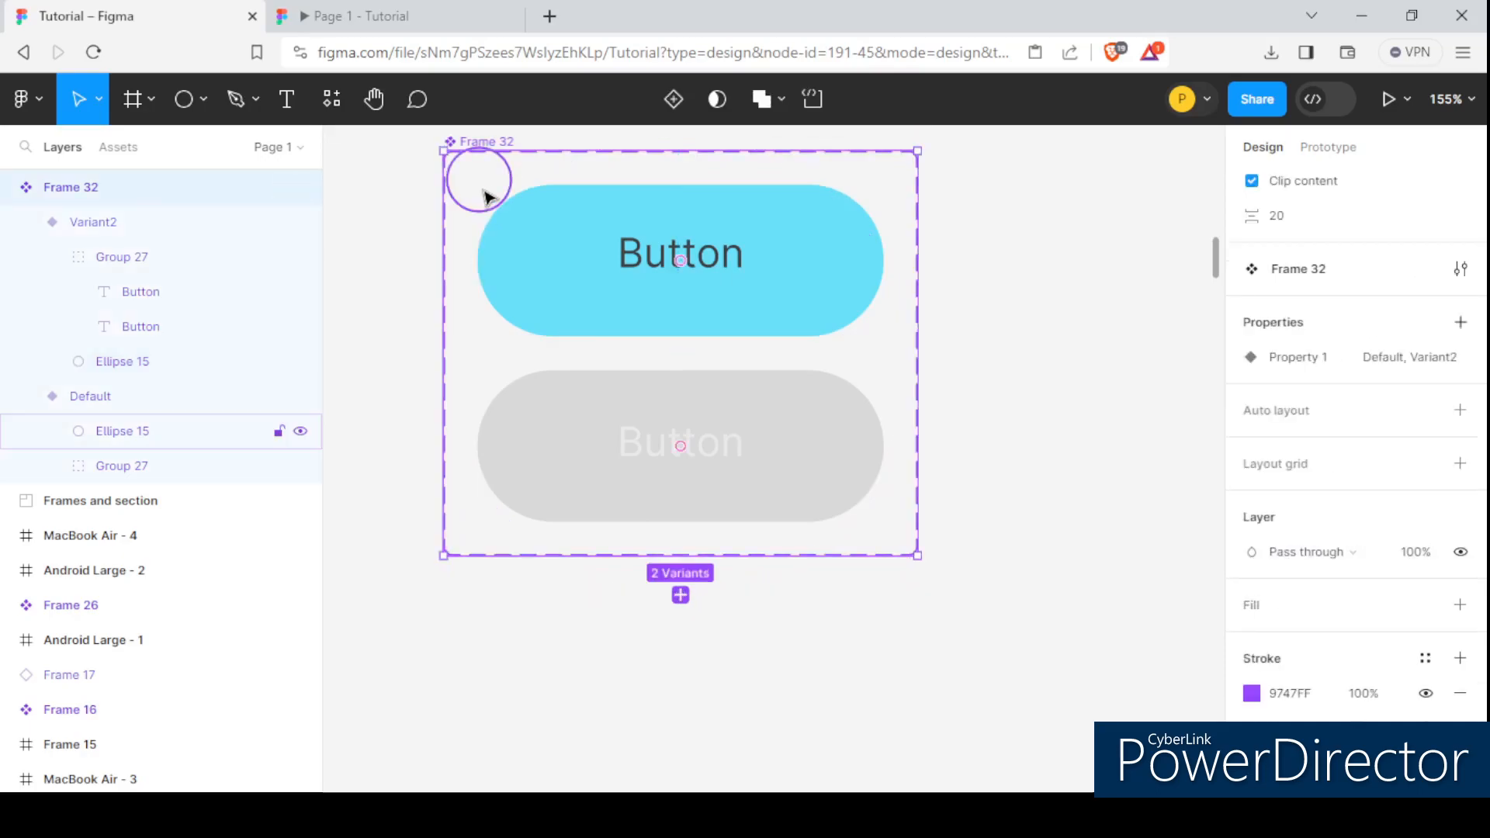
{"action": "left_click", "coordinate": [491, 190]}
{"action": "left_click", "coordinate": [797, 506]}
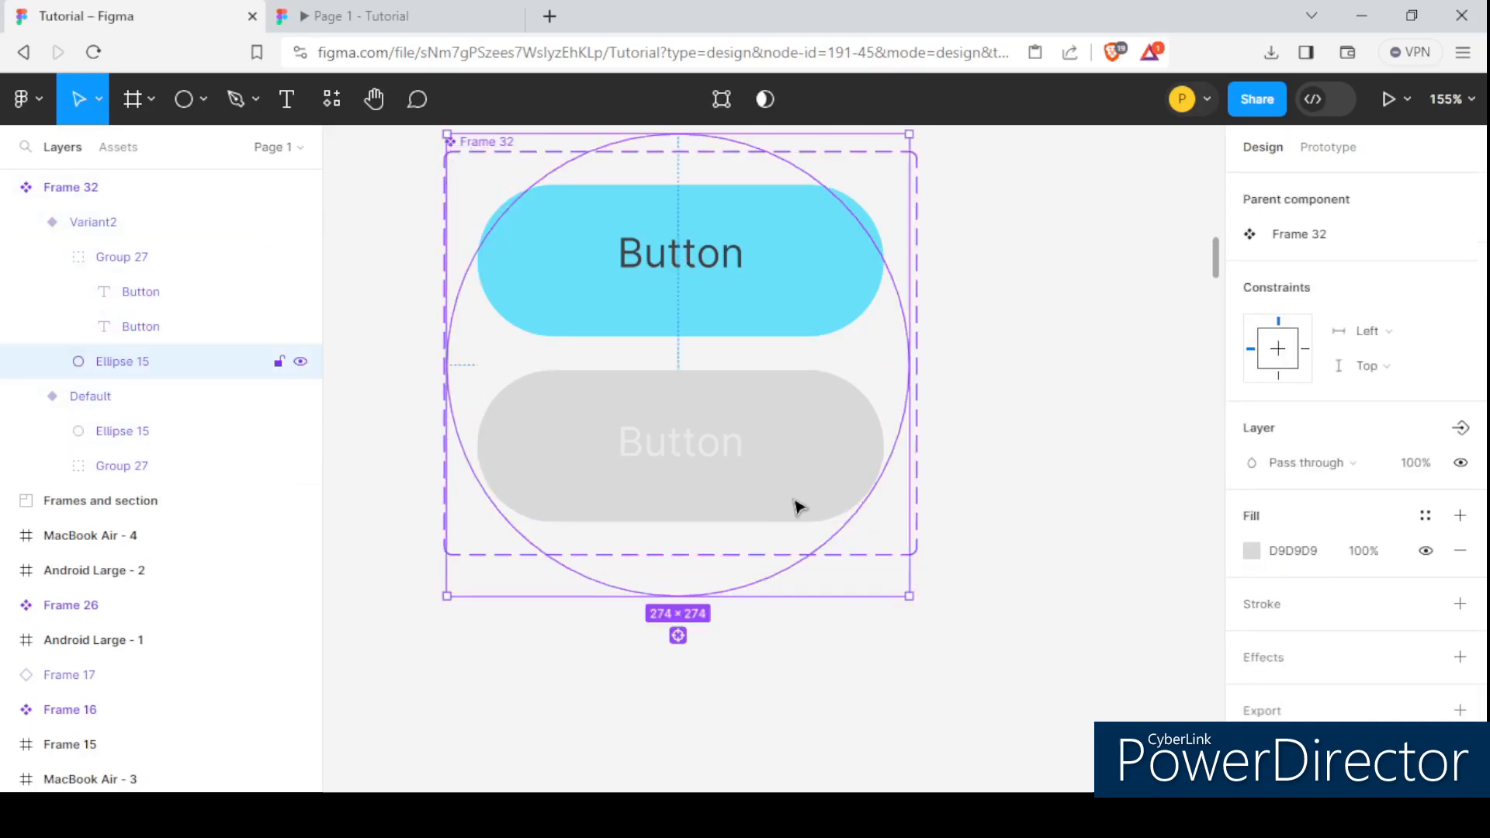
{"action": "left_click", "coordinate": [1306, 556]}
{"action": "type", "text": "1"}
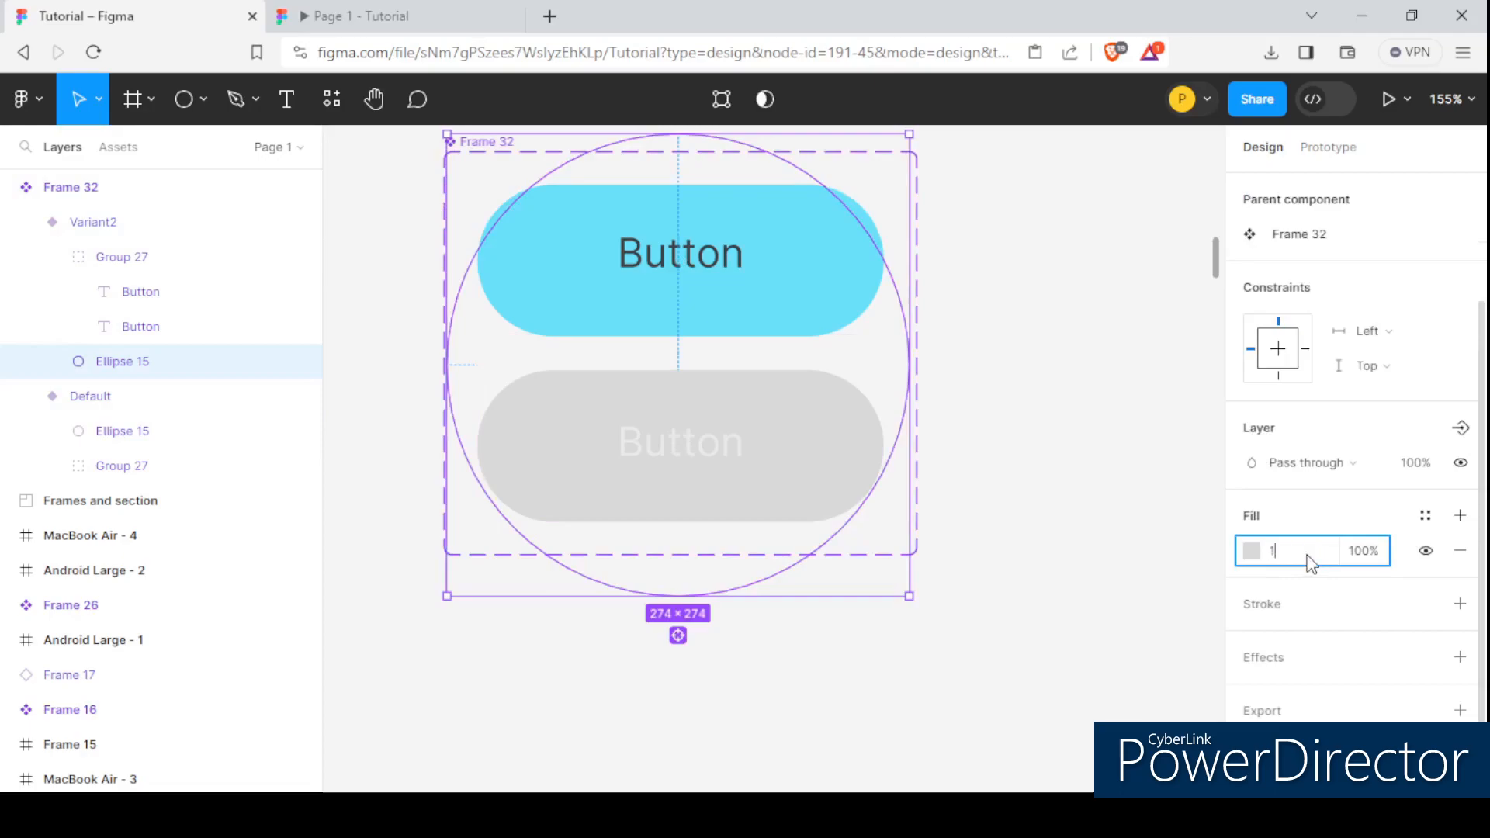
{"action": "type", "text": "41414"}
{"action": "key", "text": "Return"}
{"action": "scroll", "coordinate": [608, 376], "scroll_direction": "down", "scroll_amount": 5}
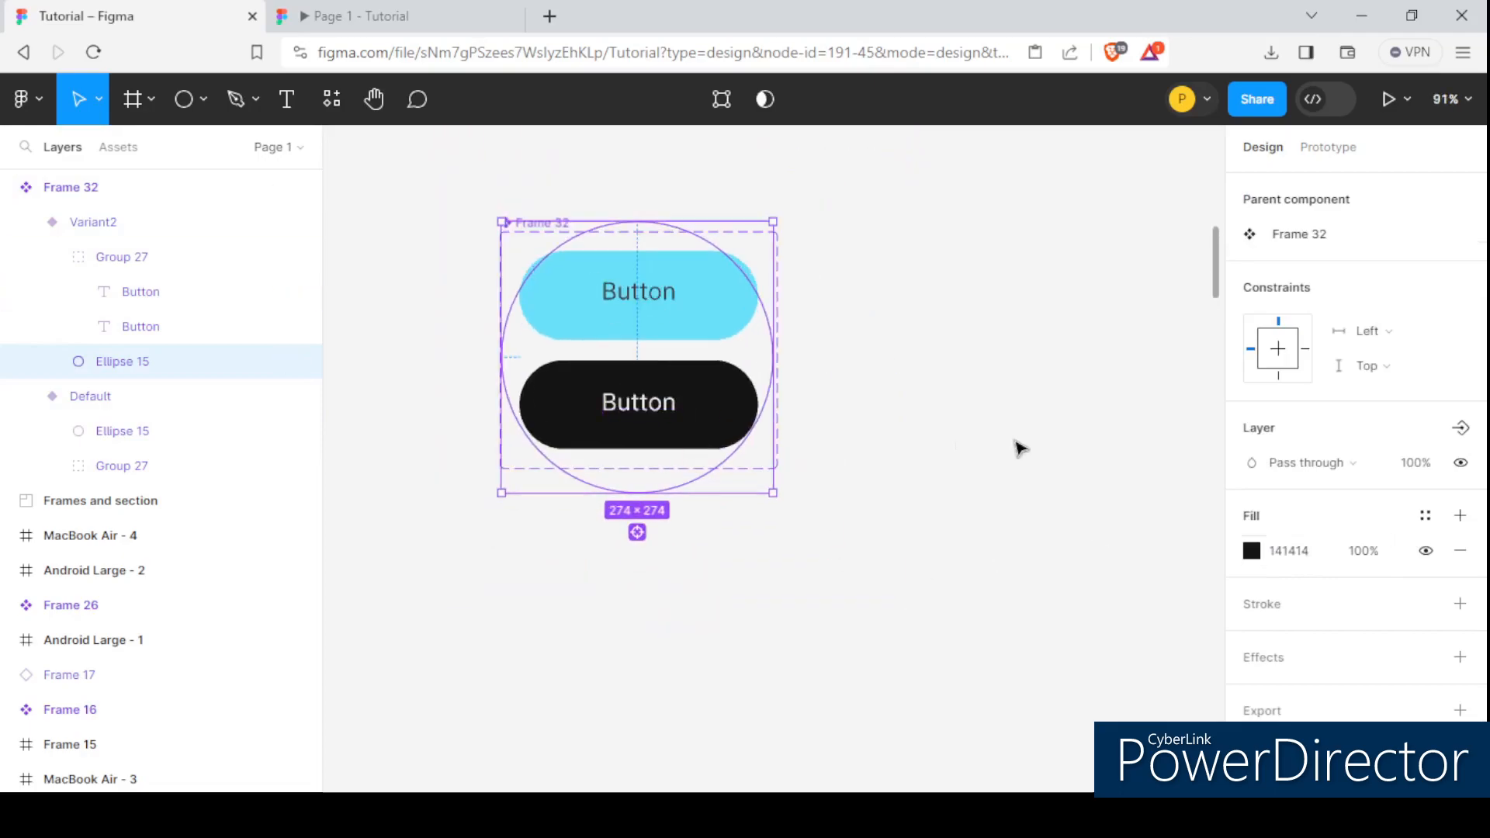
{"action": "left_click", "coordinate": [892, 473]}
{"action": "scroll", "coordinate": [632, 389], "scroll_direction": "down", "scroll_amount": 2}
{"action": "scroll", "coordinate": [535, 362], "scroll_direction": "up", "scroll_amount": 5}
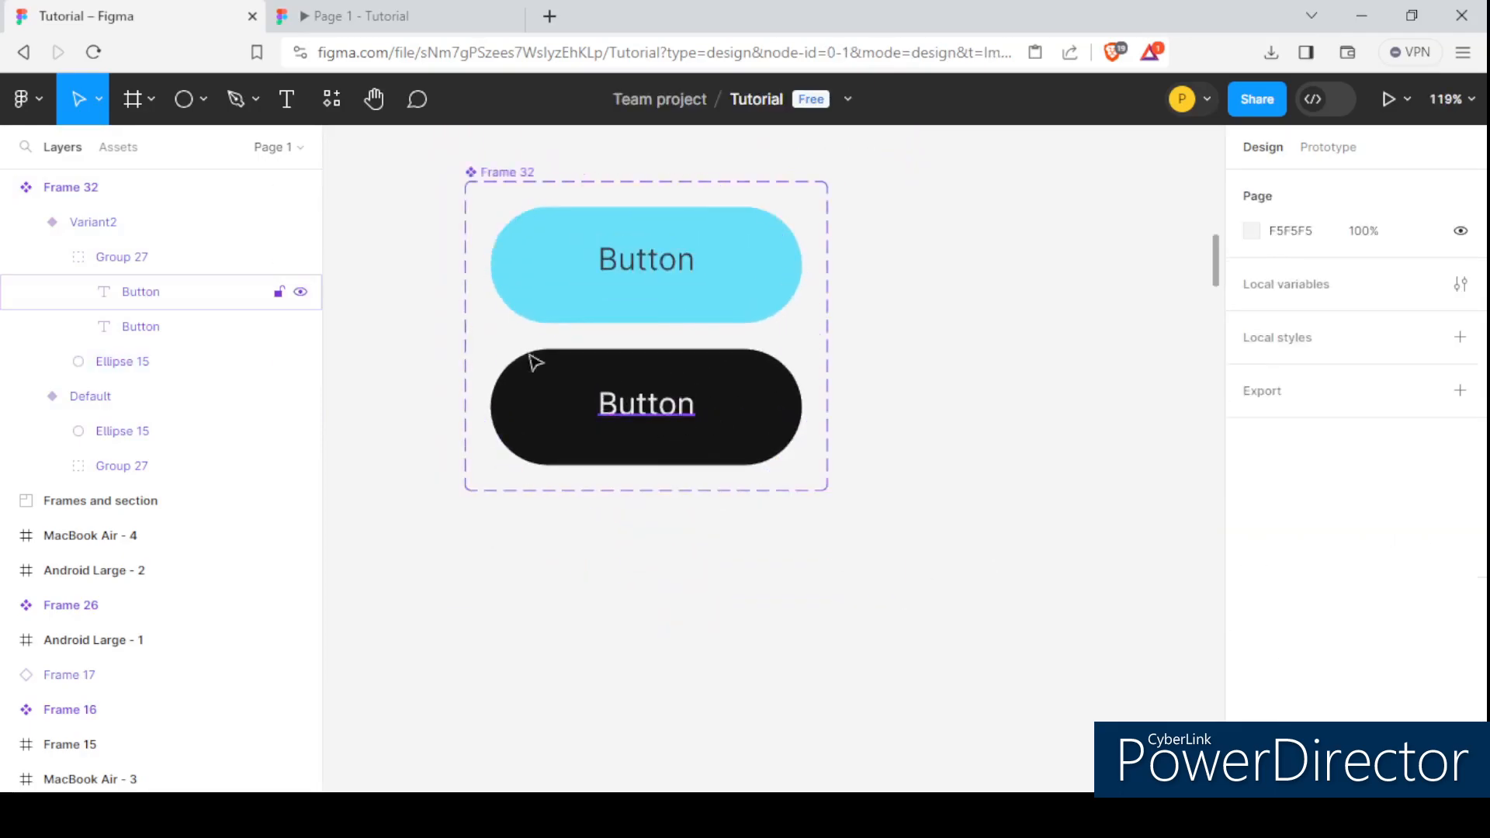
{"action": "scroll", "coordinate": [536, 362], "scroll_direction": "down", "scroll_amount": 5}
{"action": "scroll", "coordinate": [526, 306], "scroll_direction": "down", "scroll_amount": 4}
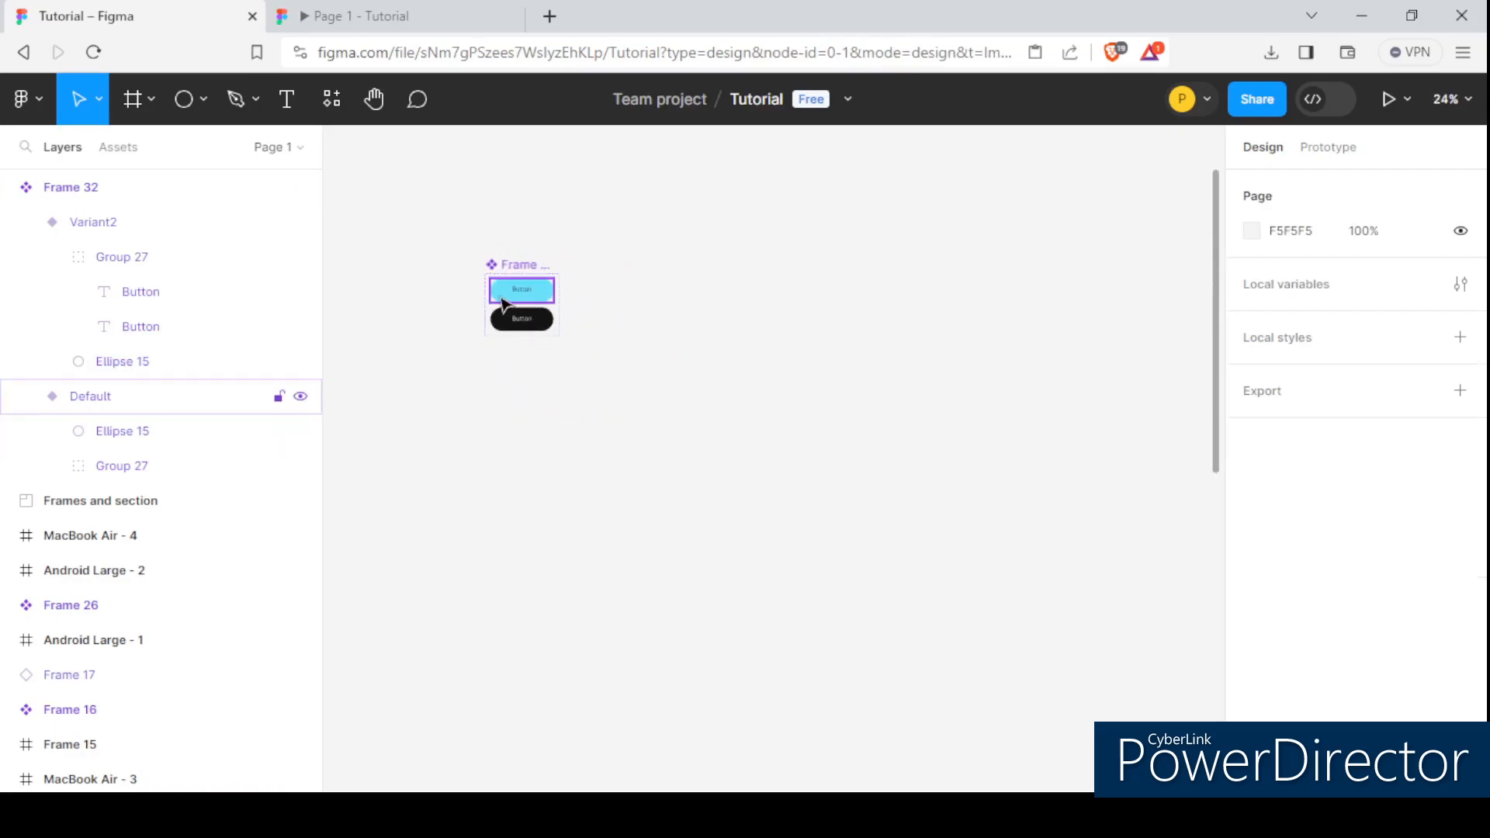
{"action": "scroll", "coordinate": [503, 305], "scroll_direction": "up", "scroll_amount": 3}
{"action": "scroll", "coordinate": [542, 299], "scroll_direction": "down", "scroll_amount": 2}
{"action": "scroll", "coordinate": [556, 313], "scroll_direction": "up", "scroll_amount": 3}
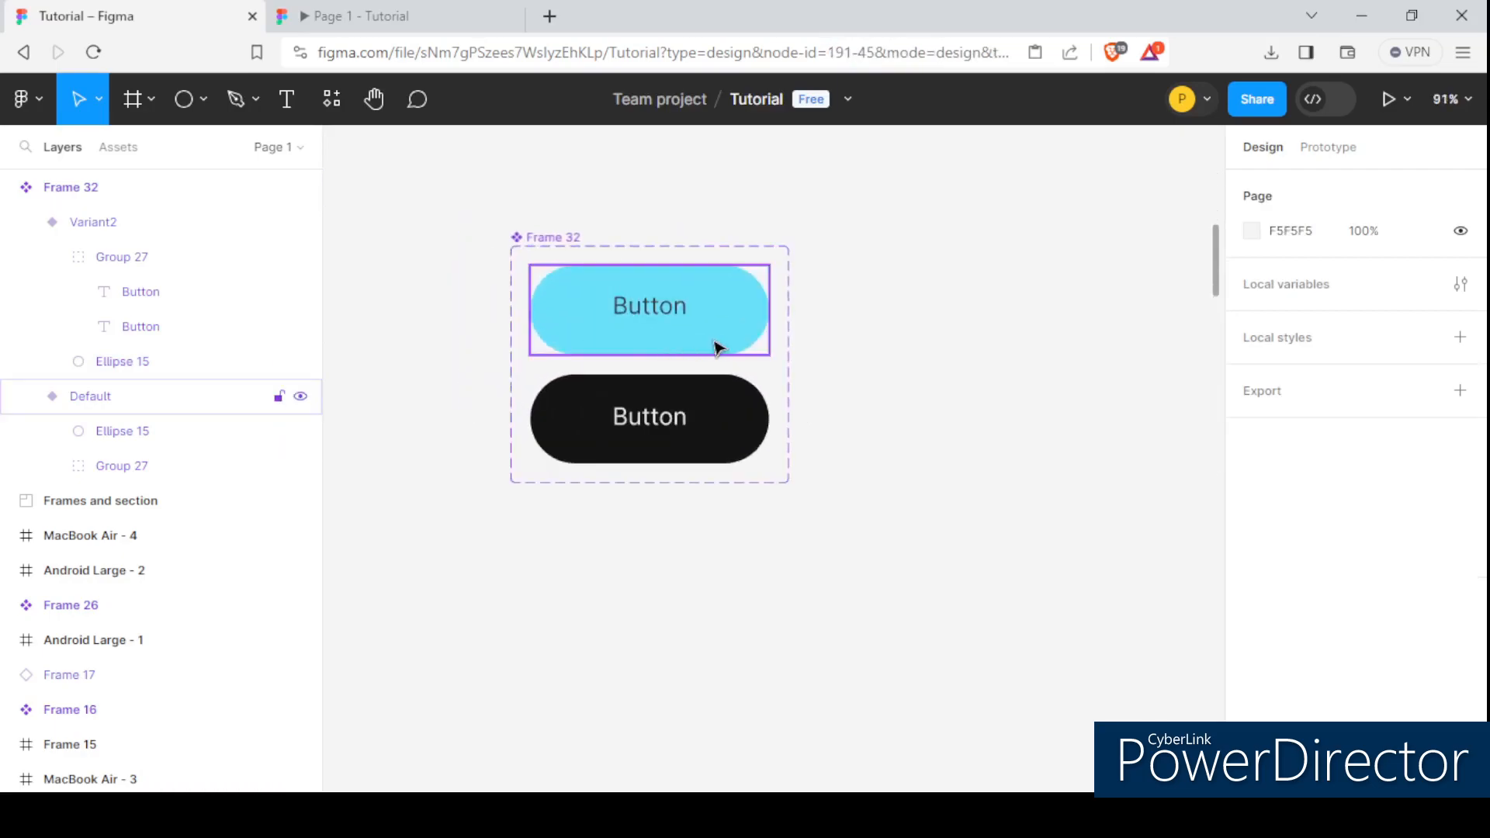
Step: Add a prototype interaction from the Default variant that changes it to Variant2 while hovering
{"action": "left_click", "coordinate": [715, 347]}
{"action": "scroll", "coordinate": [712, 342], "scroll_direction": "up", "scroll_amount": 2}
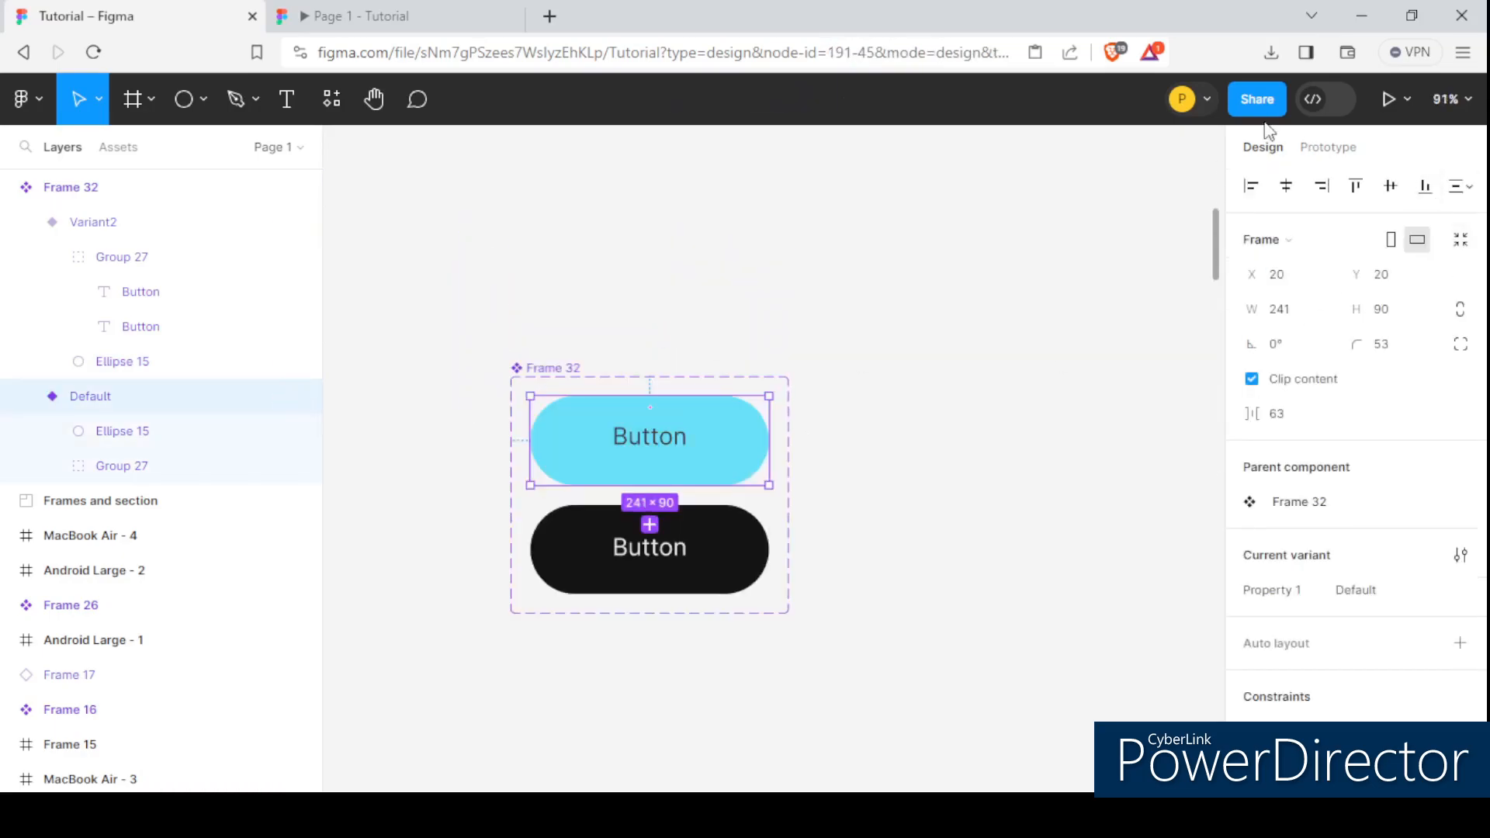
{"action": "left_click", "coordinate": [1321, 154]}
{"action": "scroll", "coordinate": [659, 349], "scroll_direction": "down", "scroll_amount": 2}
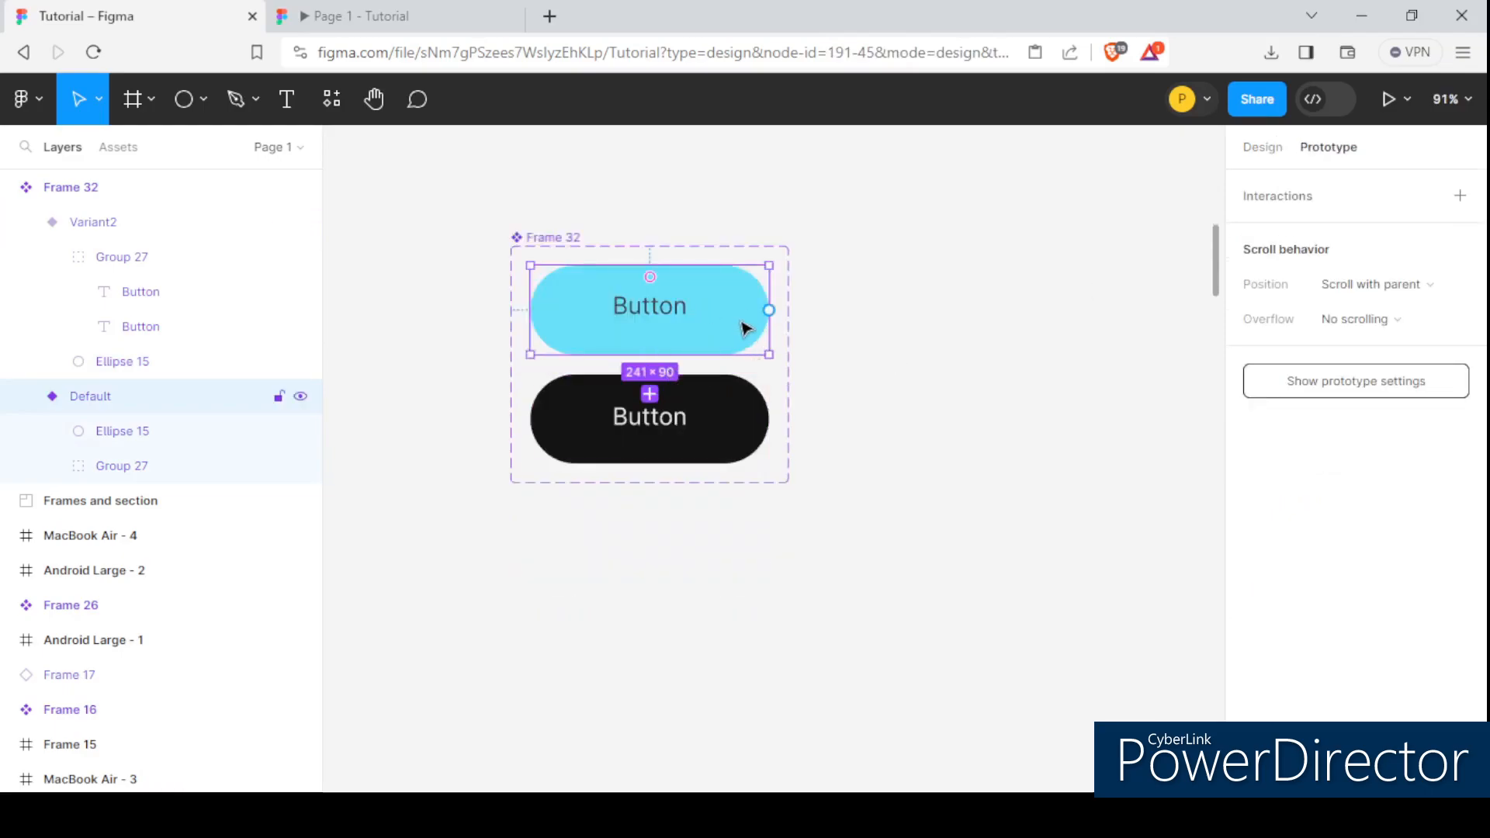
{"action": "left_click_drag", "start_coordinate": [649, 354], "coordinate": [843, 232]}
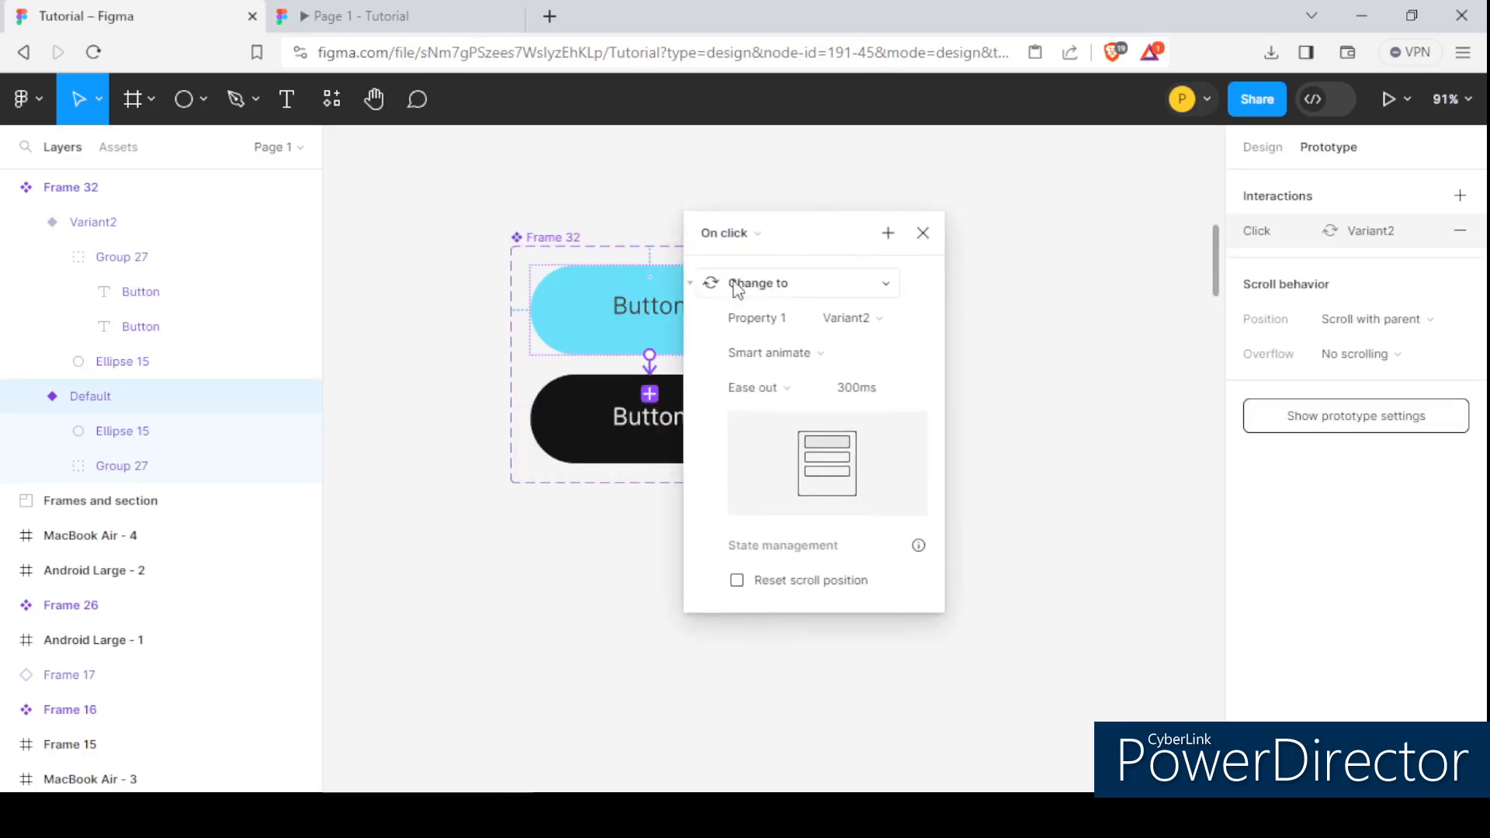
{"action": "left_click", "coordinate": [760, 235]}
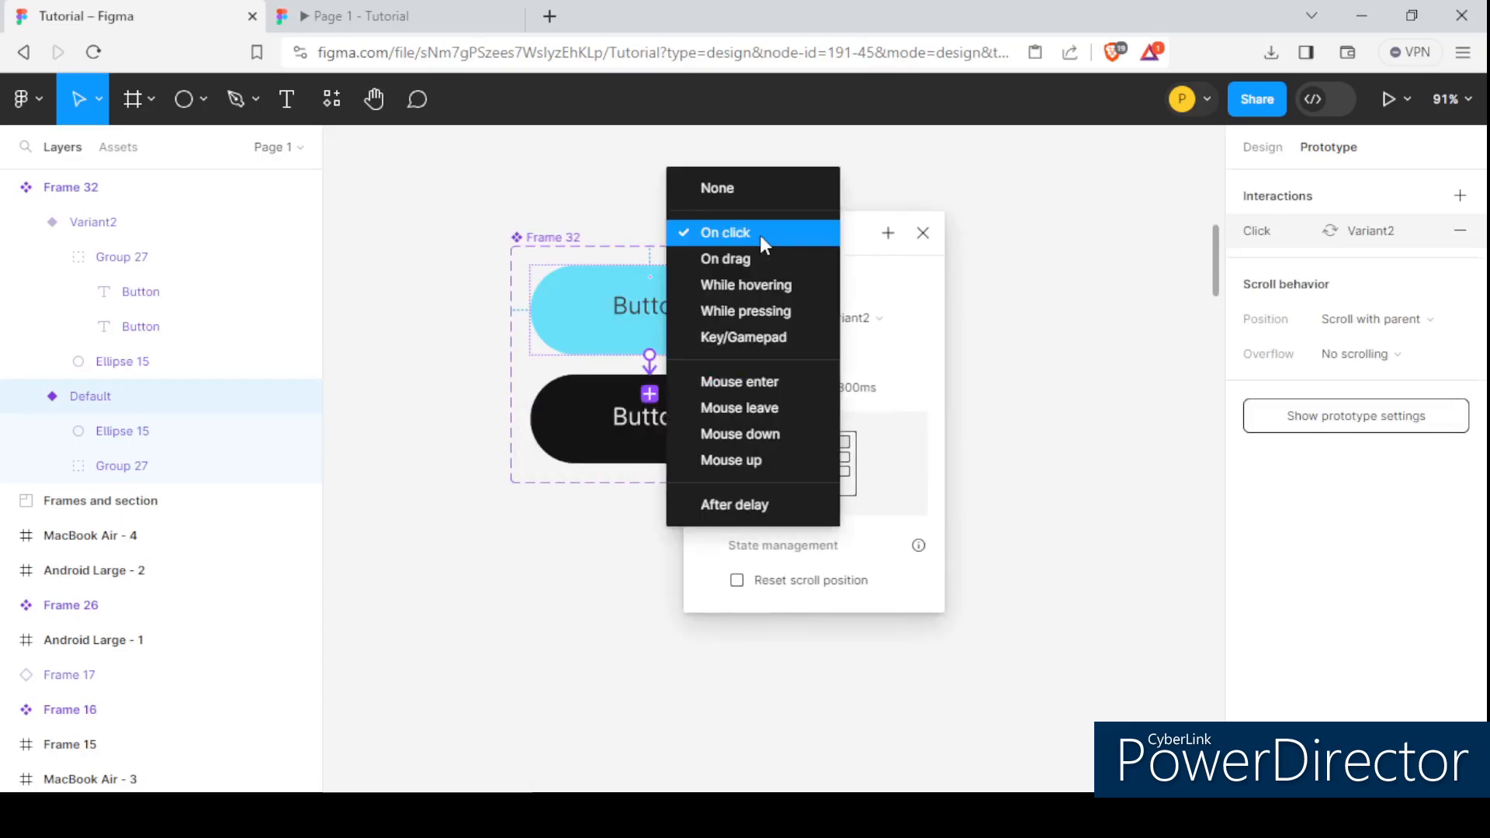
{"action": "left_click", "coordinate": [747, 292]}
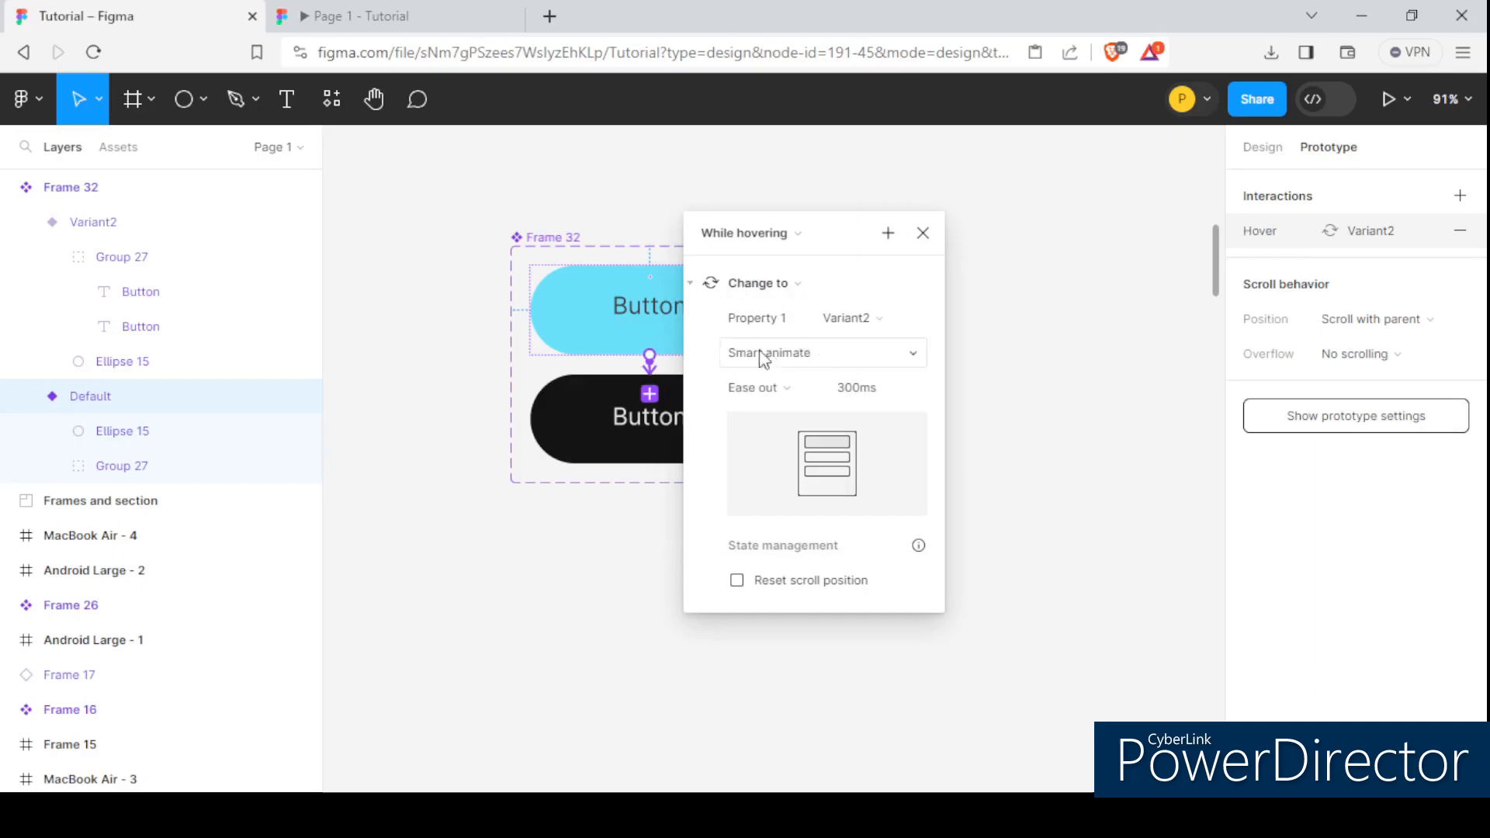
Step: Set the hover interaction's easing to Ease in and out, keeping Smart animate, and close its settings
{"action": "left_click", "coordinate": [870, 356]}
{"action": "left_click", "coordinate": [871, 356]}
{"action": "left_click", "coordinate": [780, 385]}
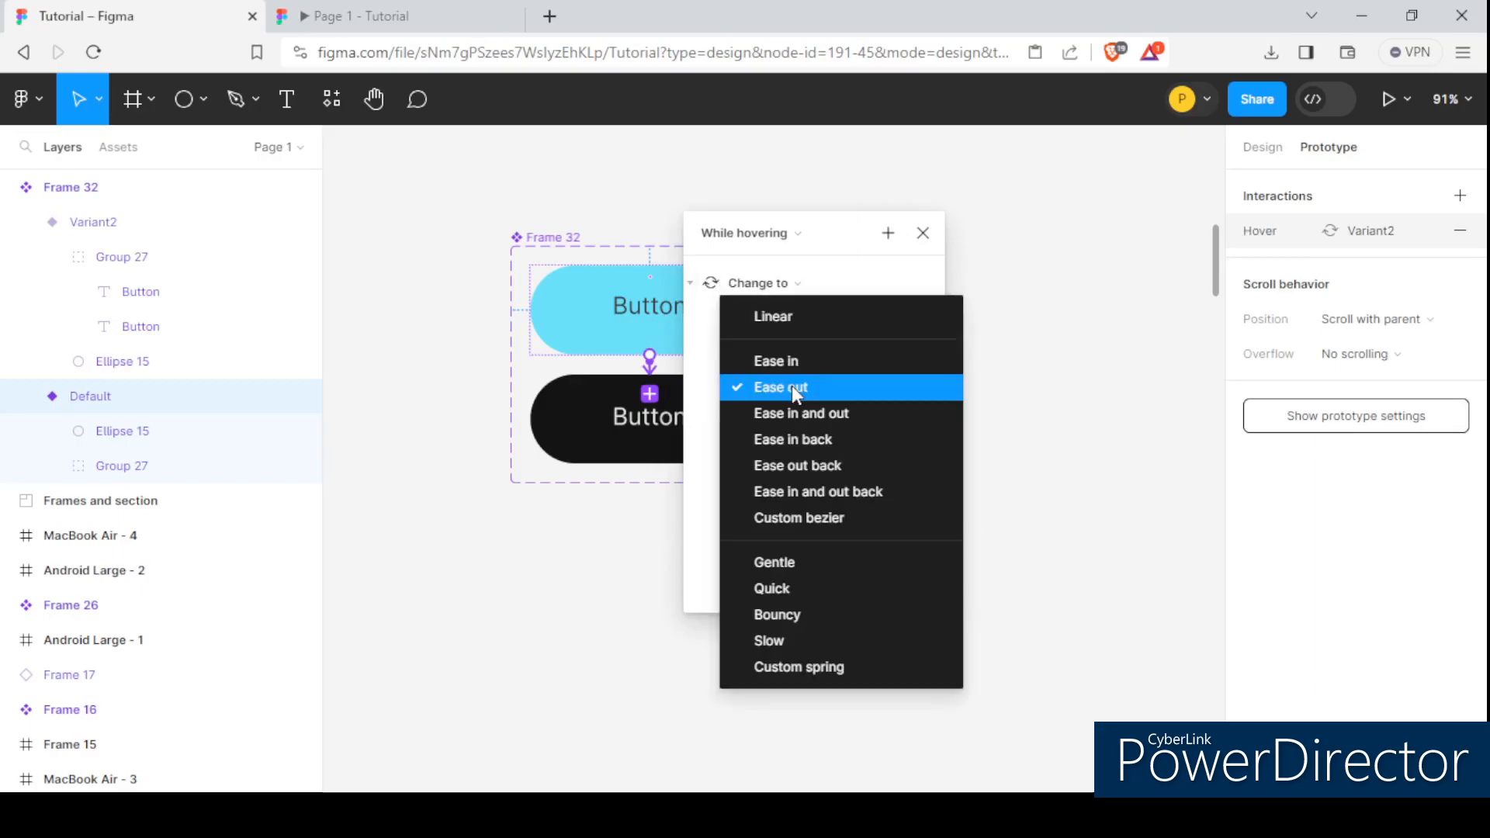
{"action": "left_click", "coordinate": [845, 412]}
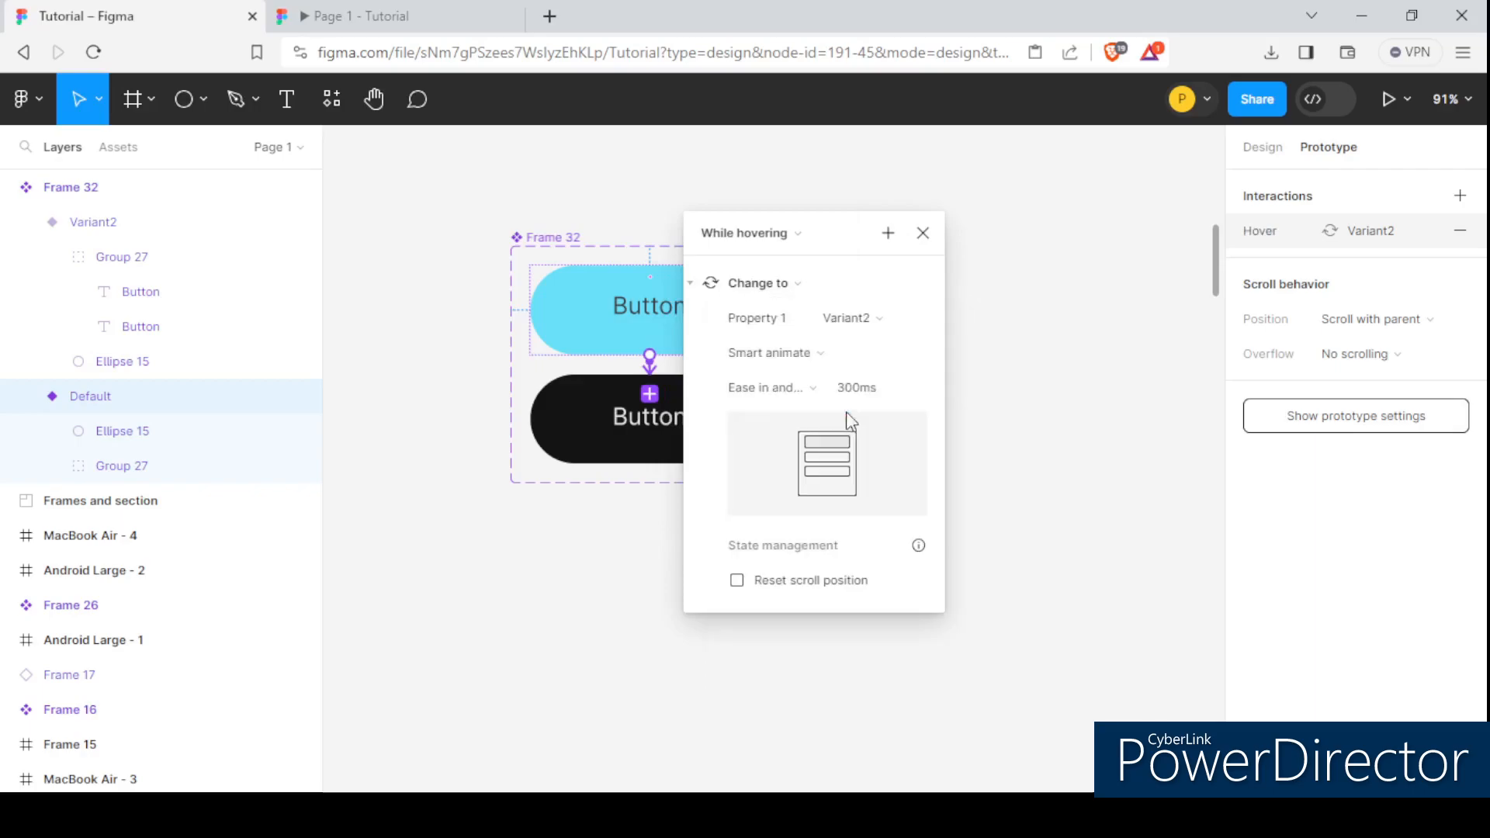
{"action": "left_click", "coordinate": [923, 233]}
{"action": "scroll", "coordinate": [413, 299], "scroll_direction": "down", "scroll_amount": 2}
{"action": "scroll", "coordinate": [413, 299], "scroll_direction": "down", "scroll_amount": 5}
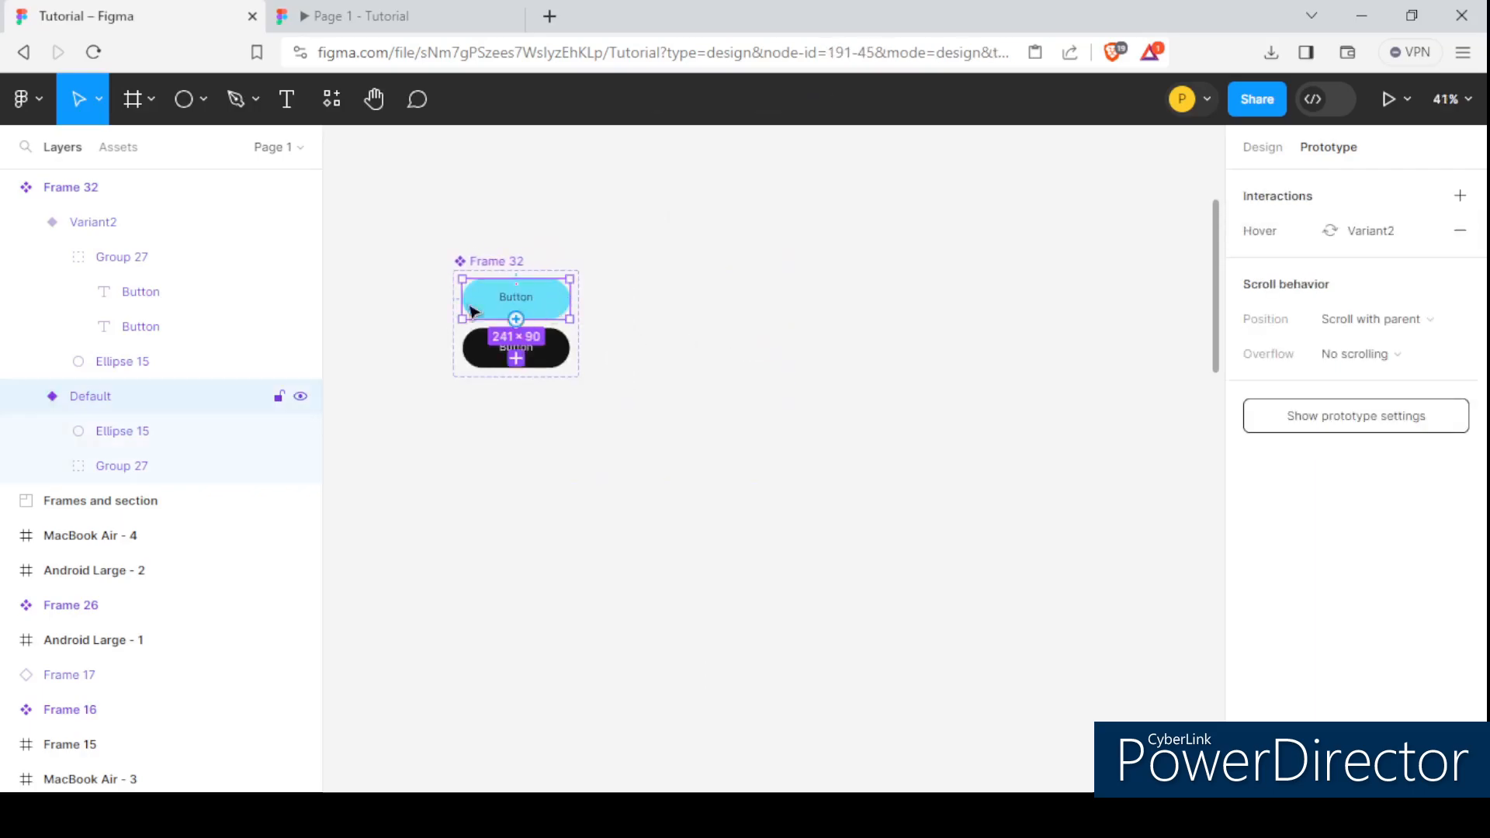
Step: Add a 1440 × 1024 desktop preset frame to the canvas beside the button component set
{"action": "scroll", "coordinate": [452, 302], "scroll_direction": "up", "scroll_amount": 5}
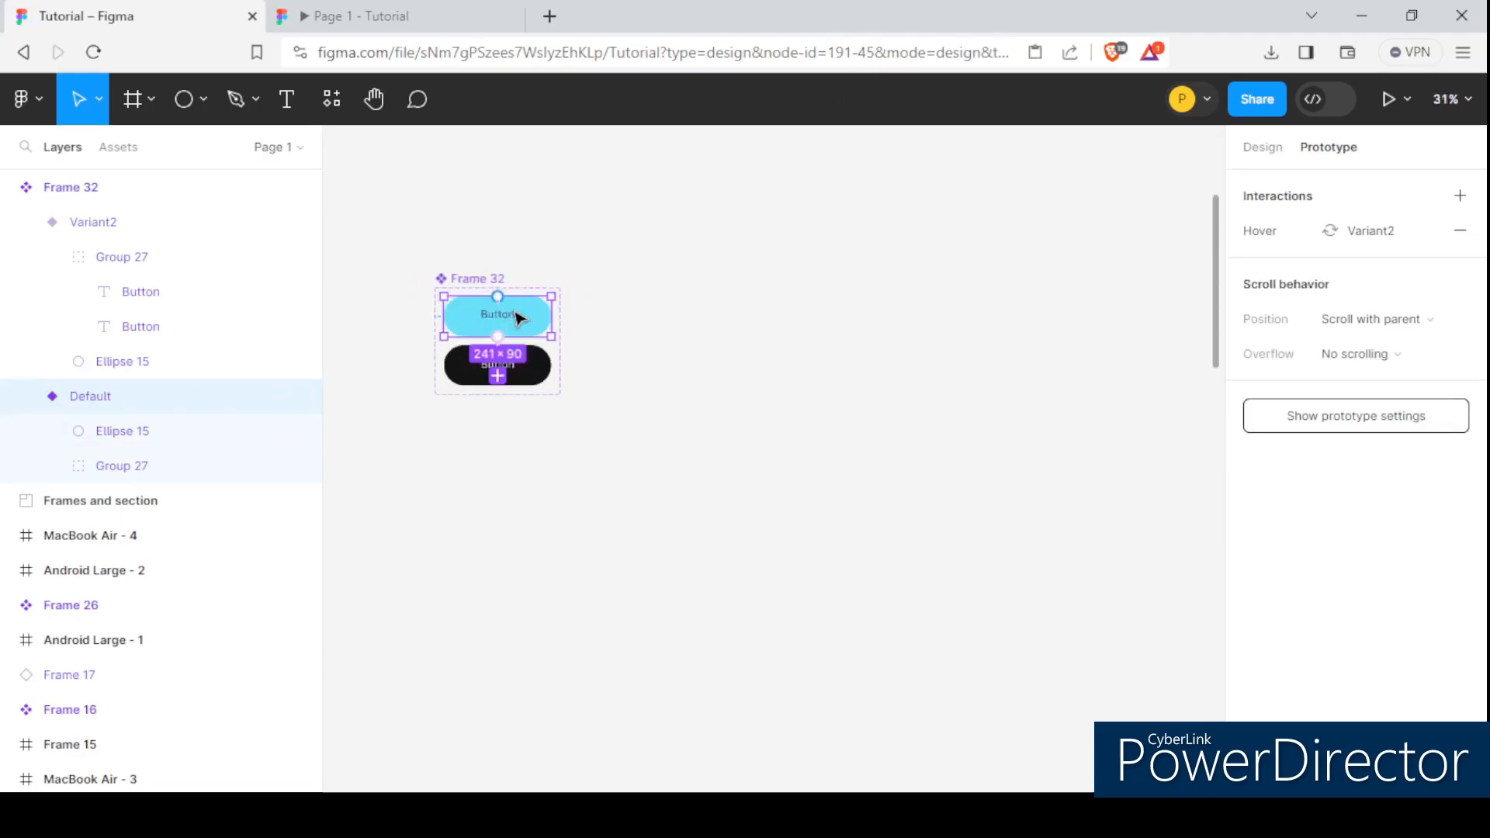
{"action": "scroll", "coordinate": [471, 317], "scroll_direction": "down", "scroll_amount": 2}
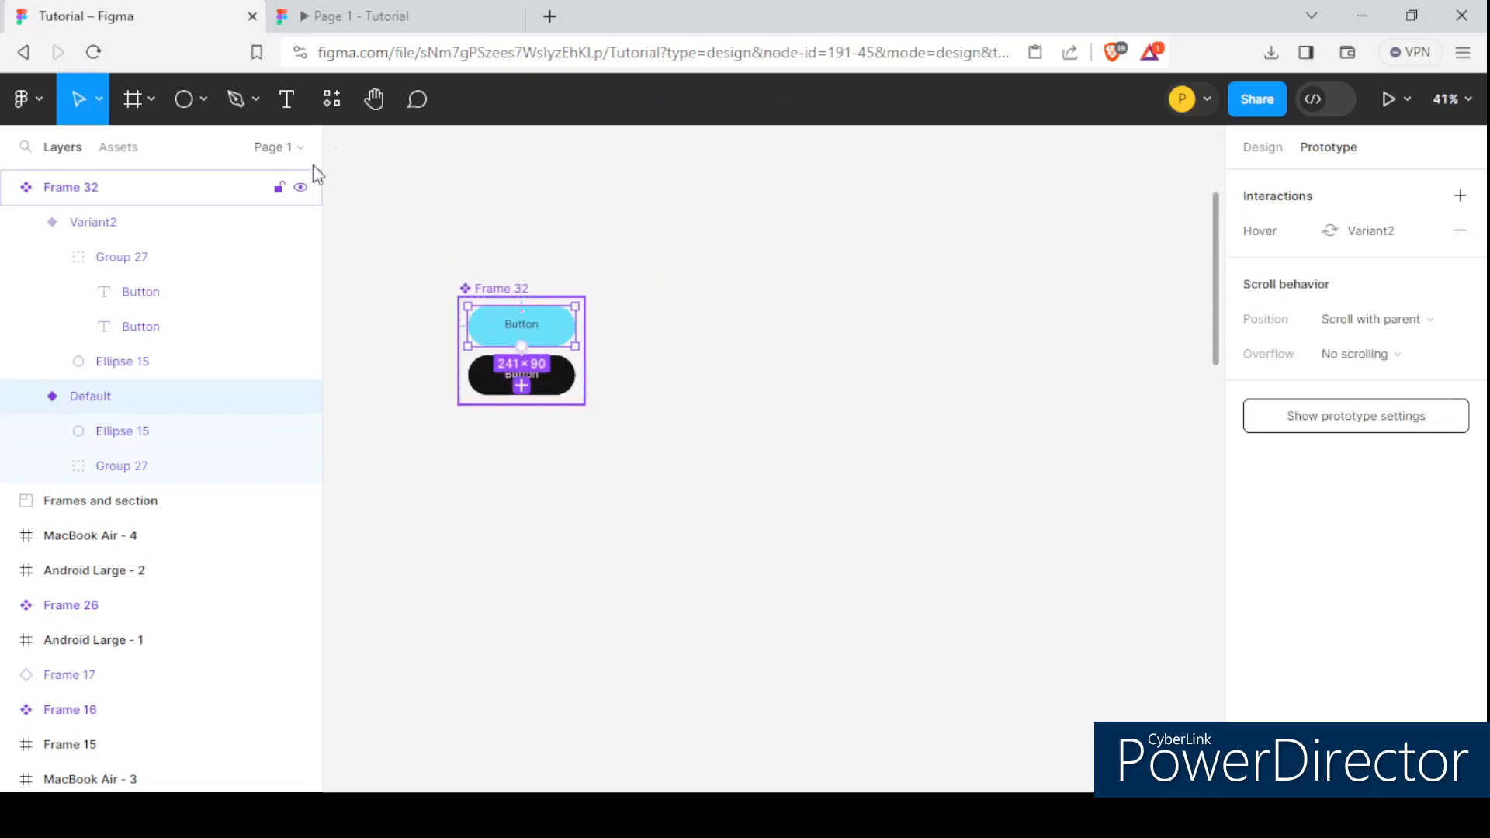
{"action": "left_click", "coordinate": [132, 99]}
{"action": "left_click", "coordinate": [1290, 433]}
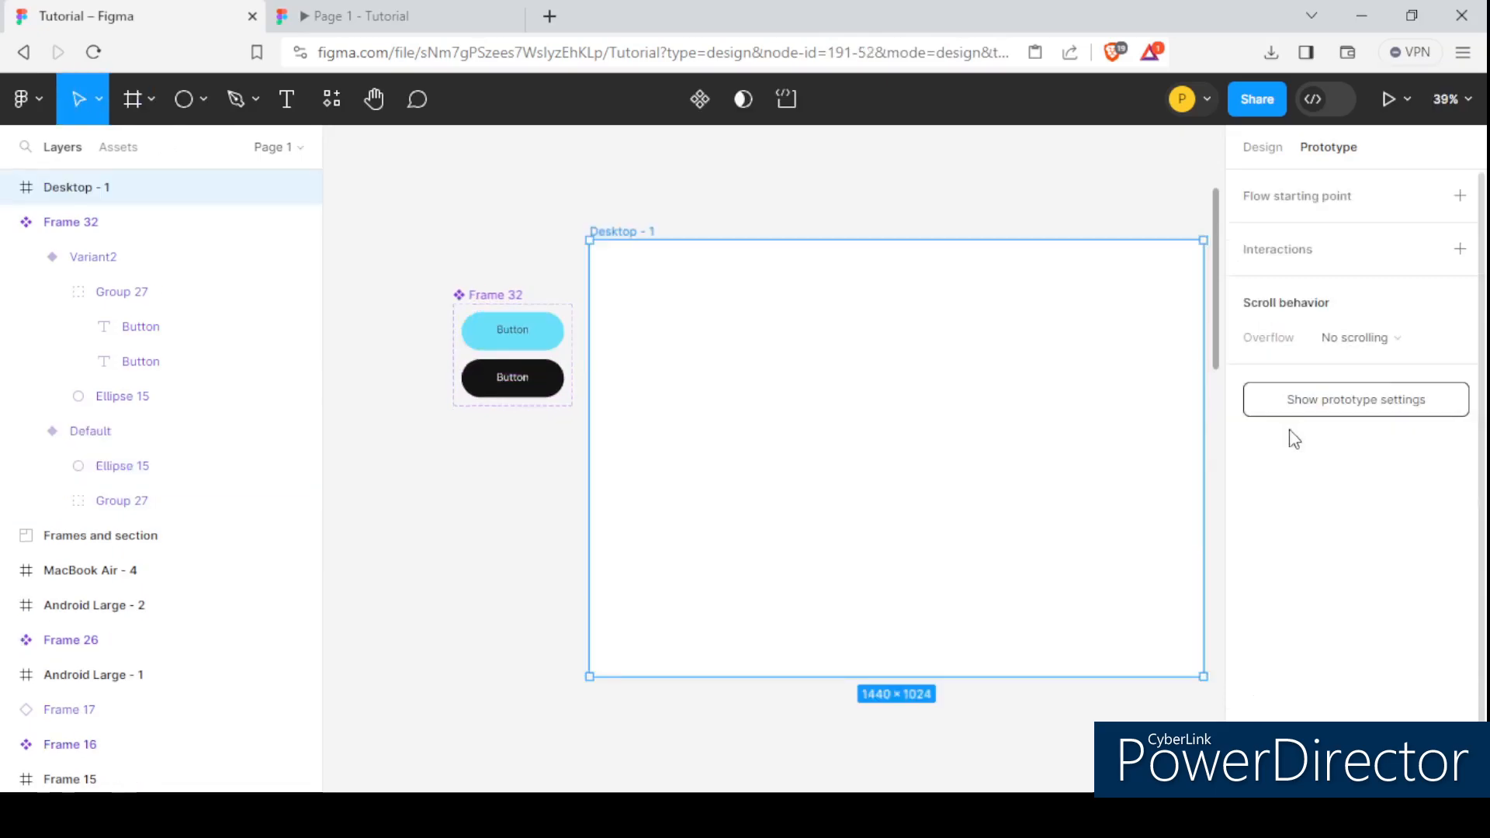
Step: Place an instance of the Default button variant in the lower-left area of the Desktop - 1 frame
{"action": "scroll", "coordinate": [672, 296], "scroll_direction": "down", "scroll_amount": 3}
{"action": "scroll", "coordinate": [877, 349], "scroll_direction": "up", "scroll_amount": 2}
{"action": "scroll", "coordinate": [525, 265], "scroll_direction": "down", "scroll_amount": 1}
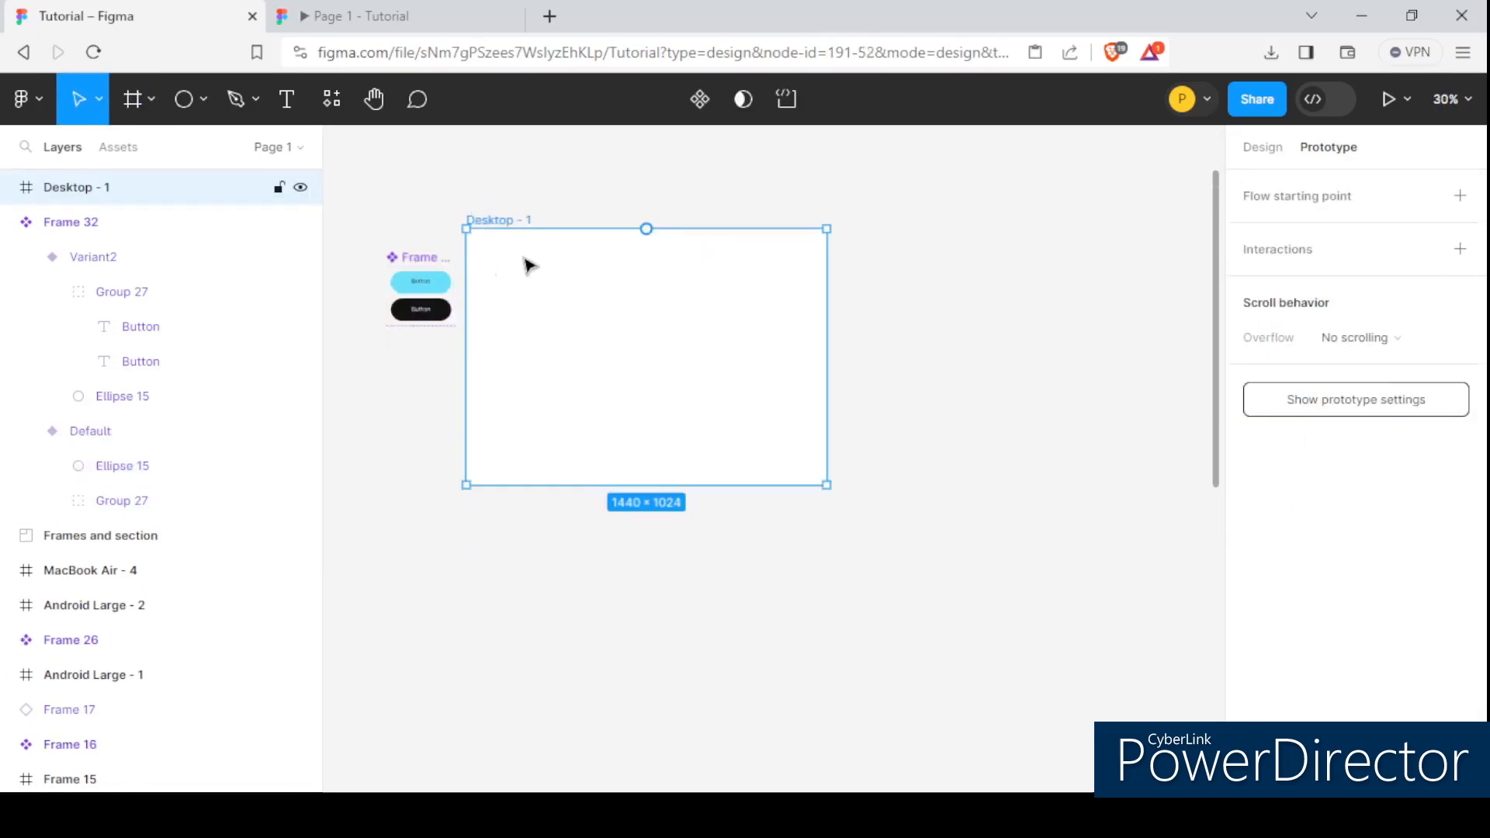
{"action": "left_click", "coordinate": [422, 287]}
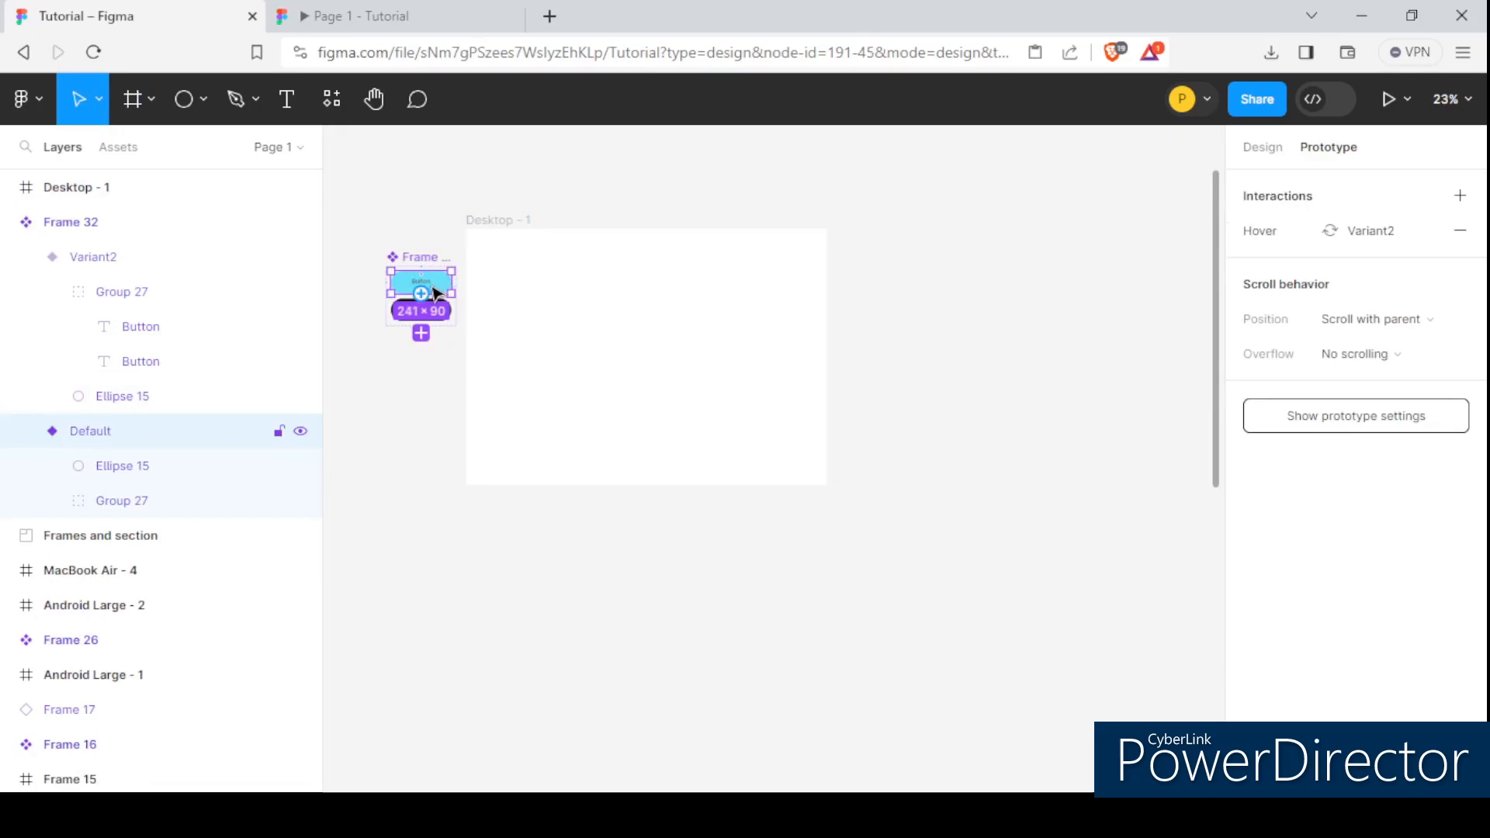
{"action": "left_click_drag", "start_coordinate": [432, 292], "coordinate": [629, 411]}
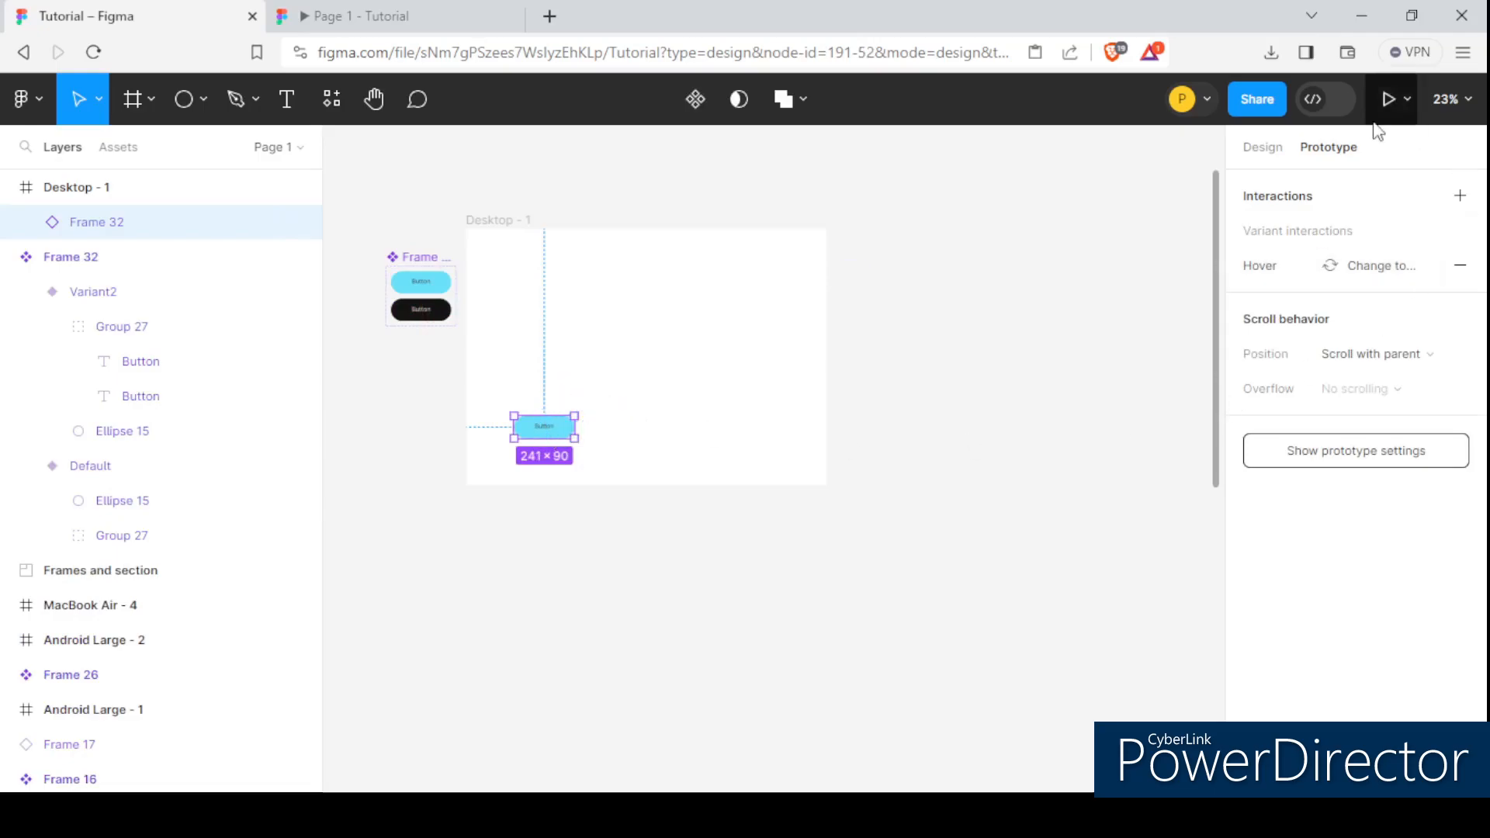
Step: Preview the Desktop - 1 frame as a prototype to test the button's hover animation, and return to the design file
{"action": "left_click", "coordinate": [1263, 148]}
{"action": "left_click", "coordinate": [499, 222]}
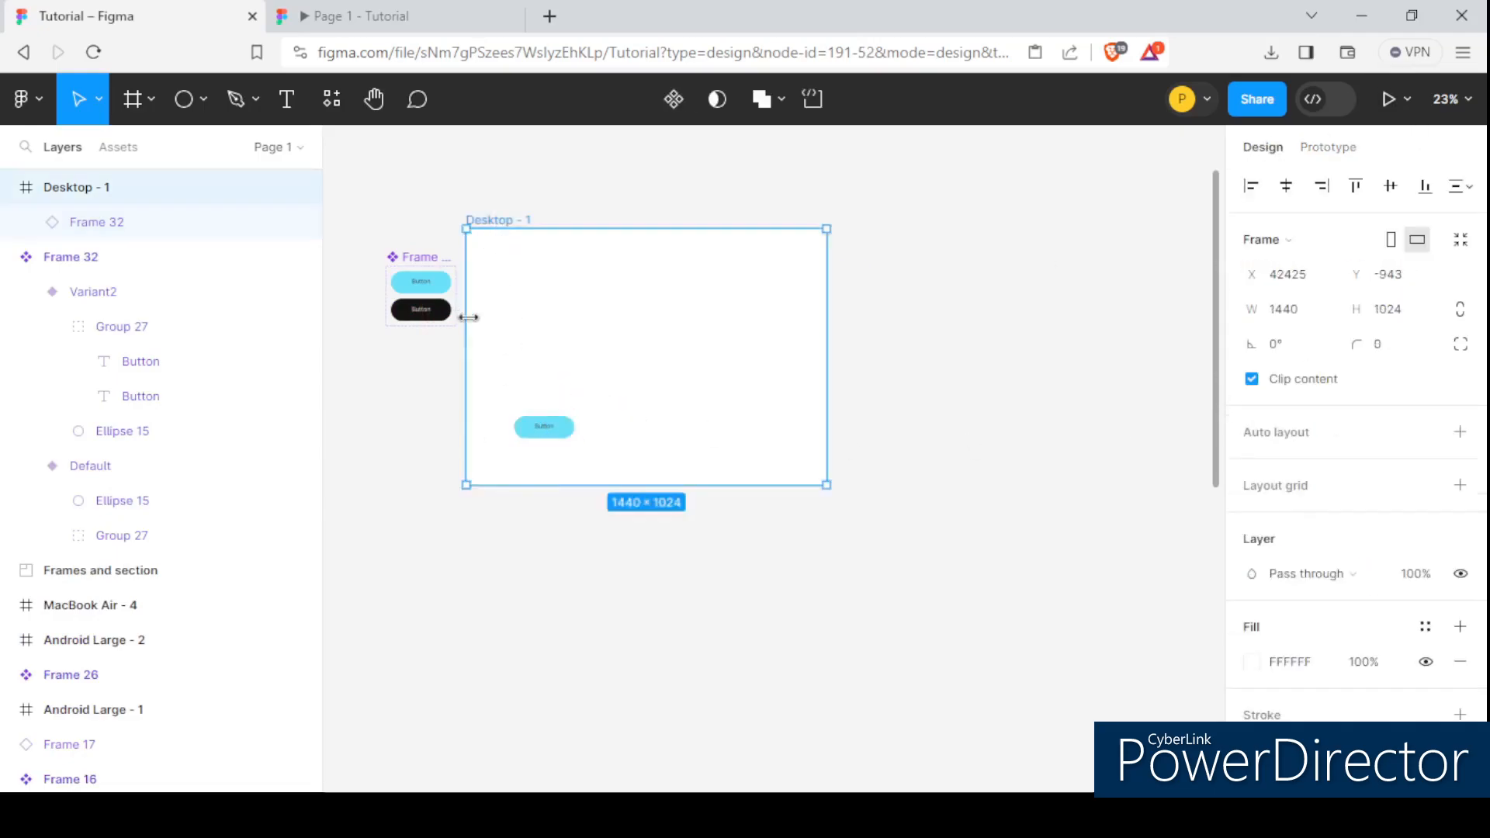
{"action": "key", "text": "shift+2"}
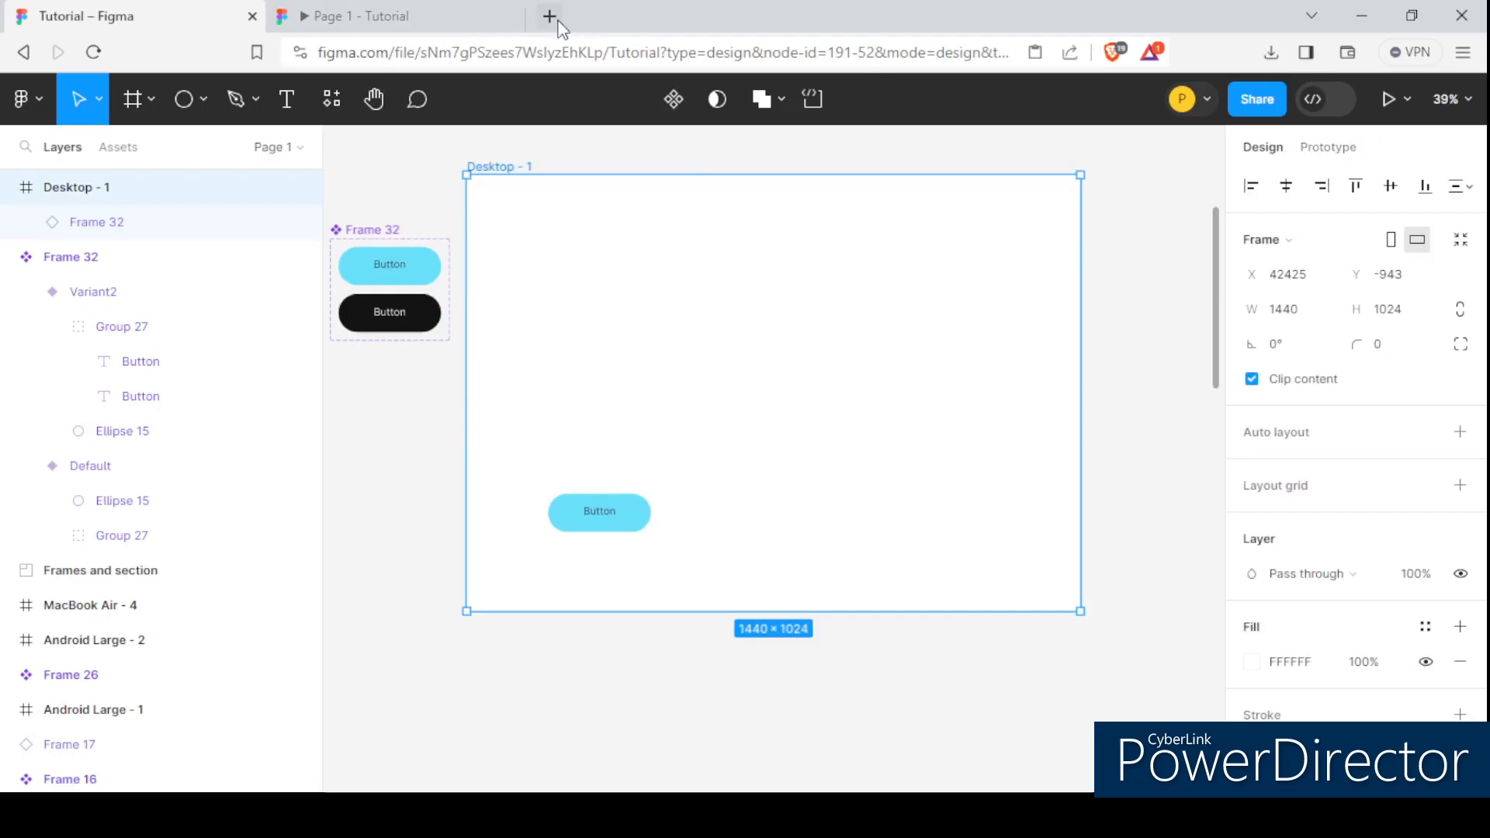
{"action": "left_click", "coordinate": [511, 16]}
{"action": "left_click", "coordinate": [1388, 100]}
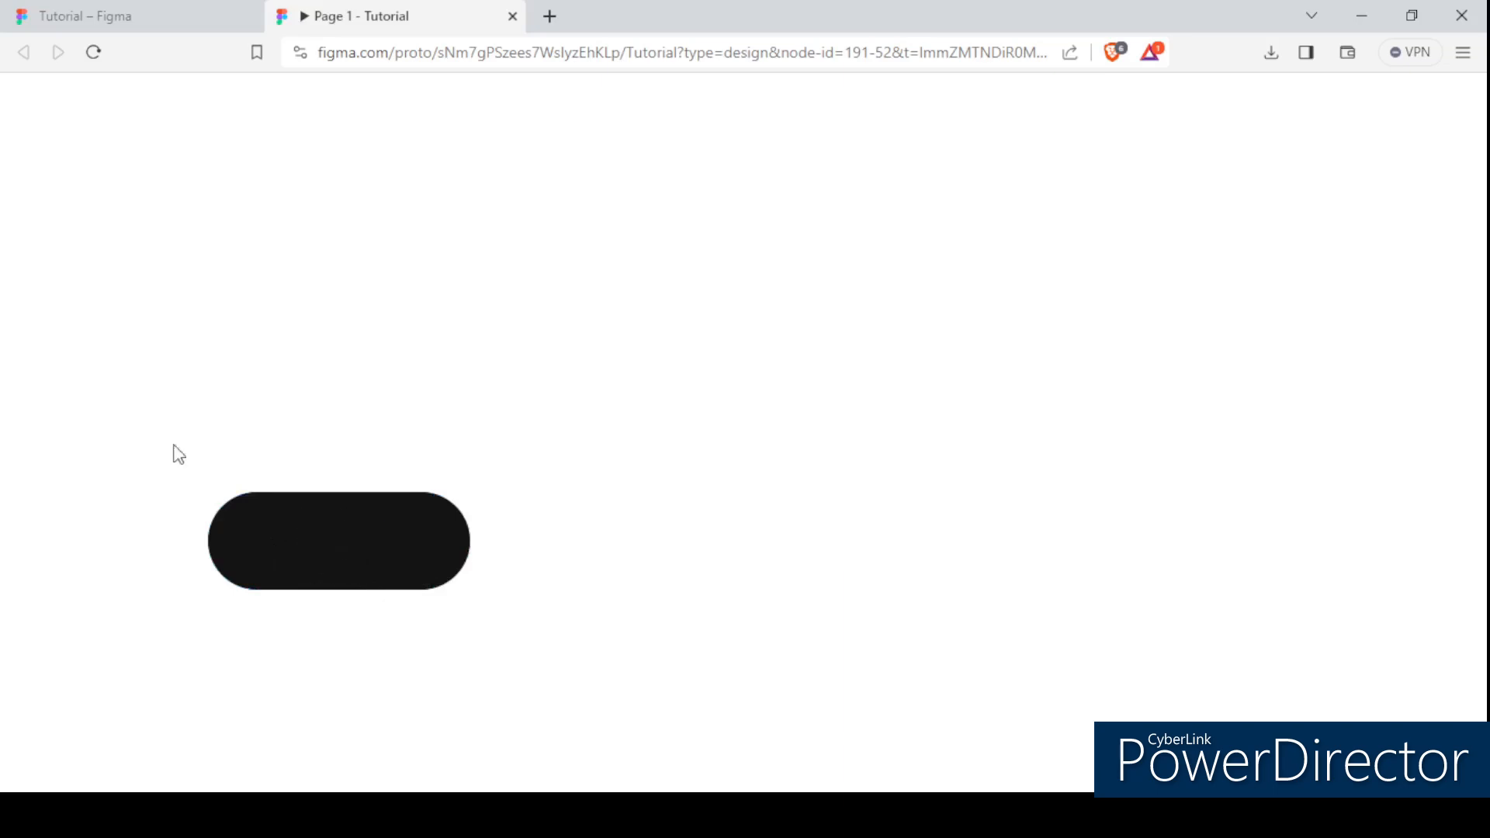
{"action": "left_click", "coordinate": [175, 11]}
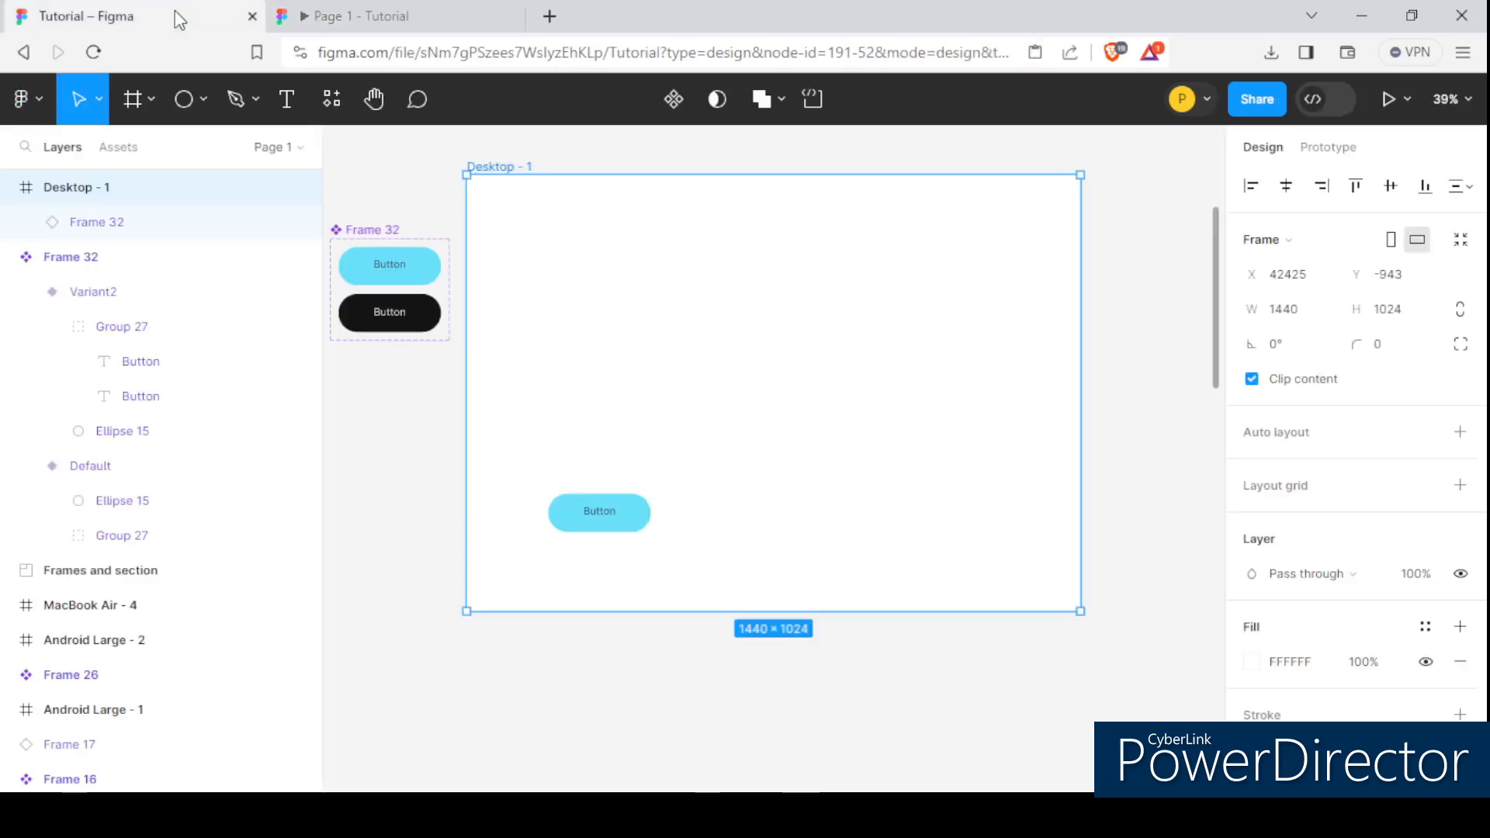